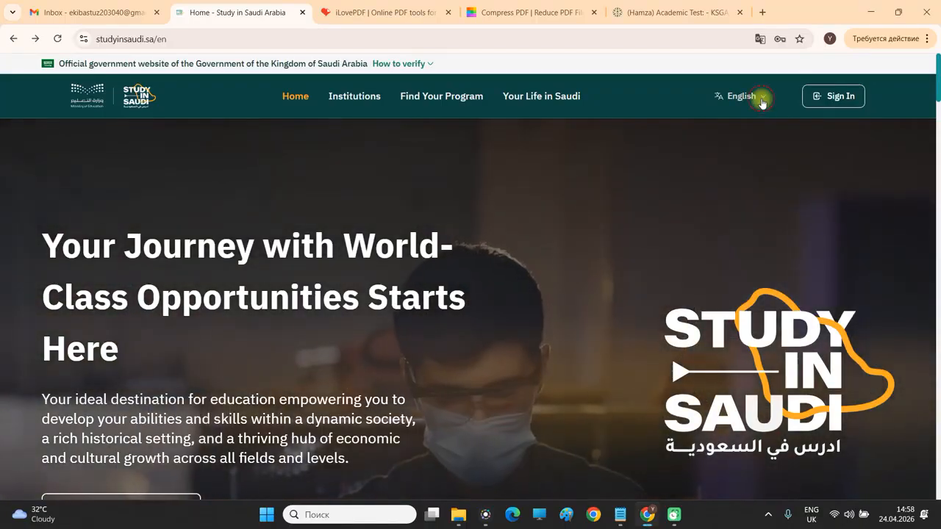
Go to the sign-in page and open the Create Your Account registration form.
{"action": "left_click", "coordinate": [762, 102]}
{"action": "left_click", "coordinate": [838, 110]}
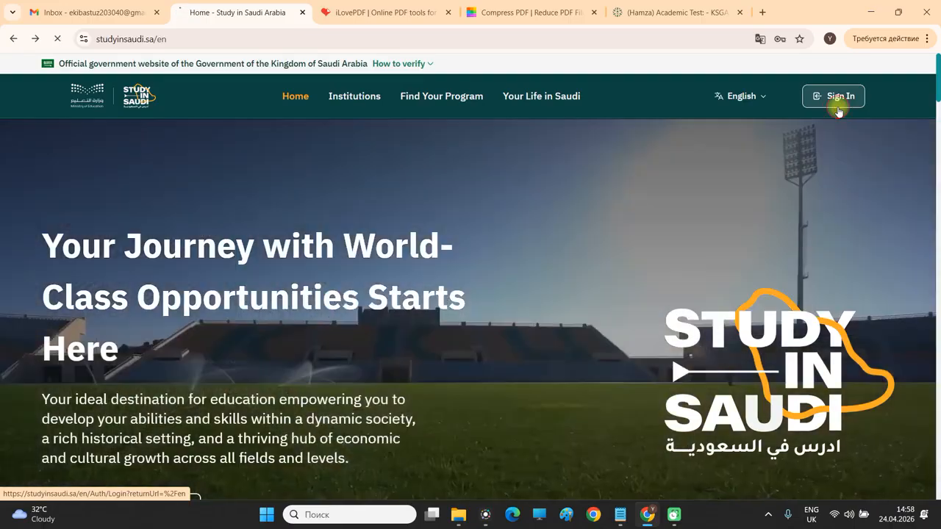
{"action": "left_click", "coordinate": [838, 110]}
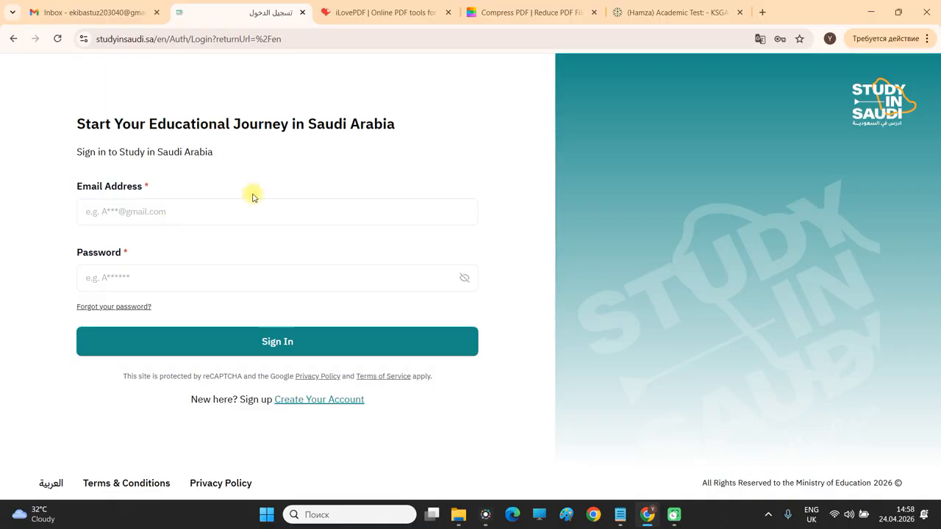
{"action": "left_click", "coordinate": [345, 400]}
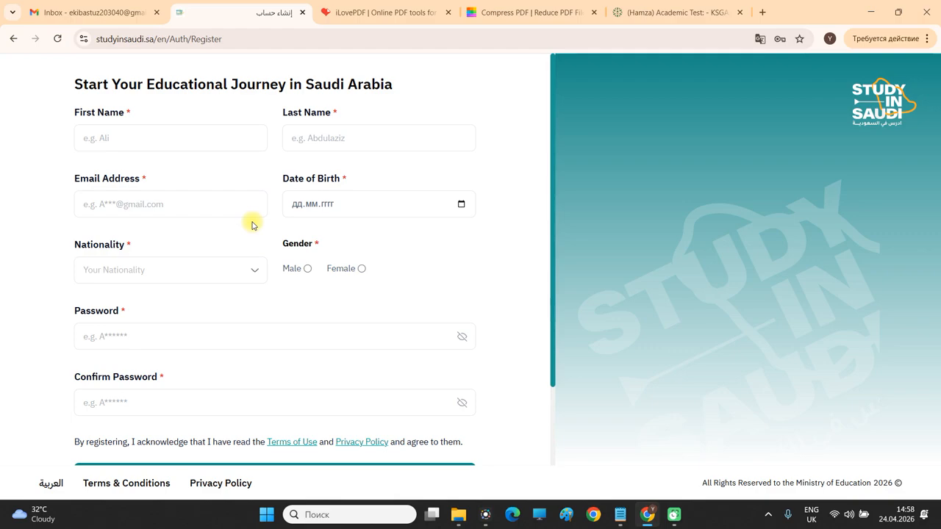
Enter the student's first and last name in the registration form.
{"action": "left_click", "coordinate": [210, 141]}
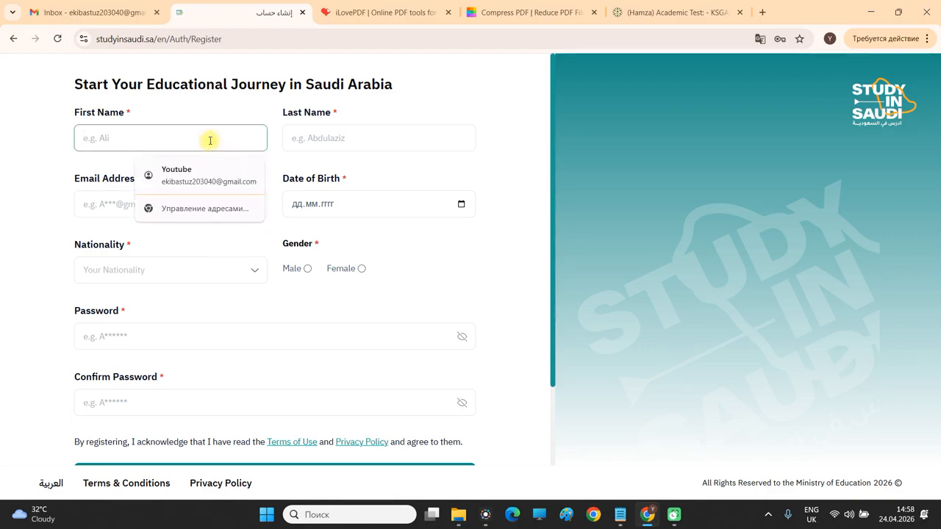
{"action": "key", "text": "Tab"}
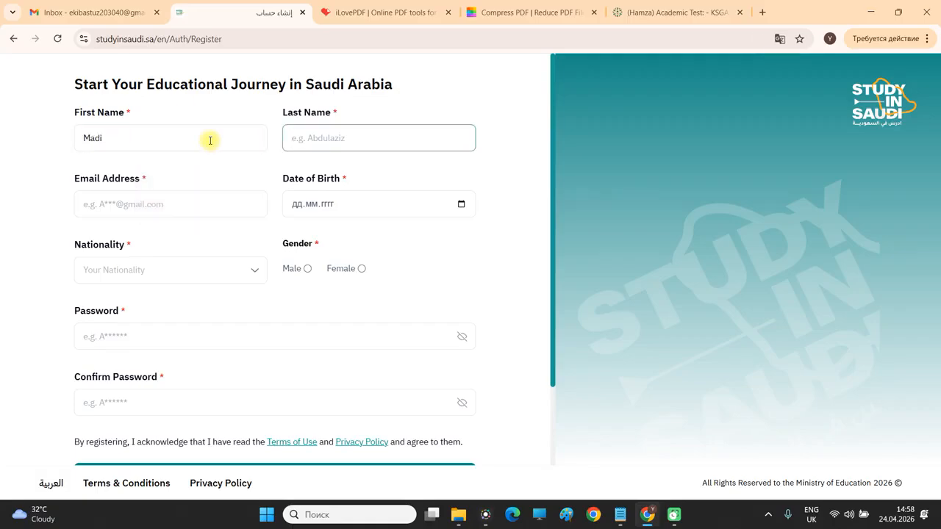
{"action": "key", "text": "ctrl+a"}
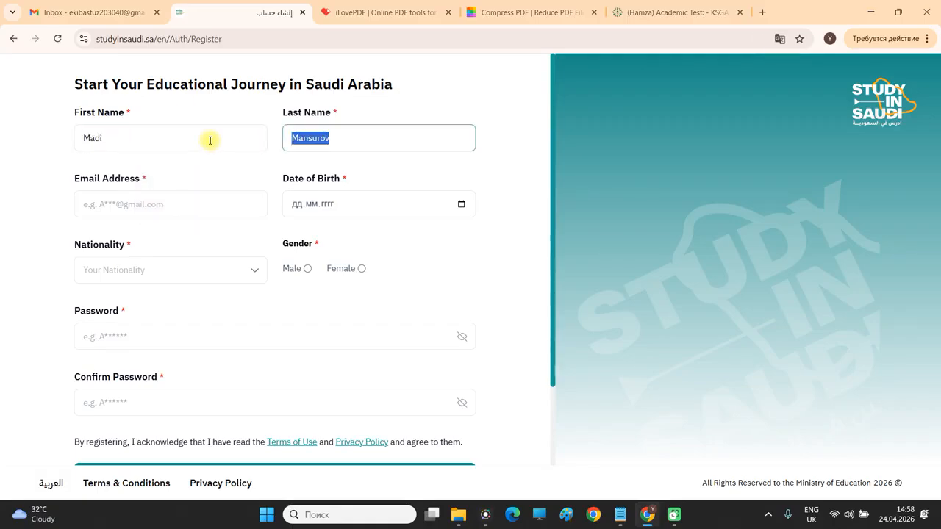
{"action": "type", "text": "Au"}
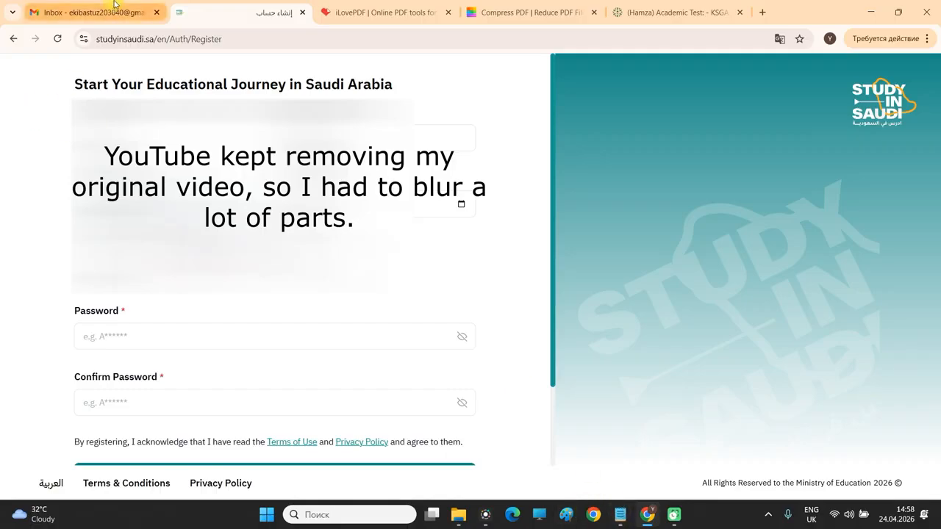
Pick the date of birth from the calendar, a day in October.
{"action": "left_click", "coordinate": [193, 204]}
{"action": "left_click", "coordinate": [462, 207]}
{"action": "left_click", "coordinate": [381, 232]}
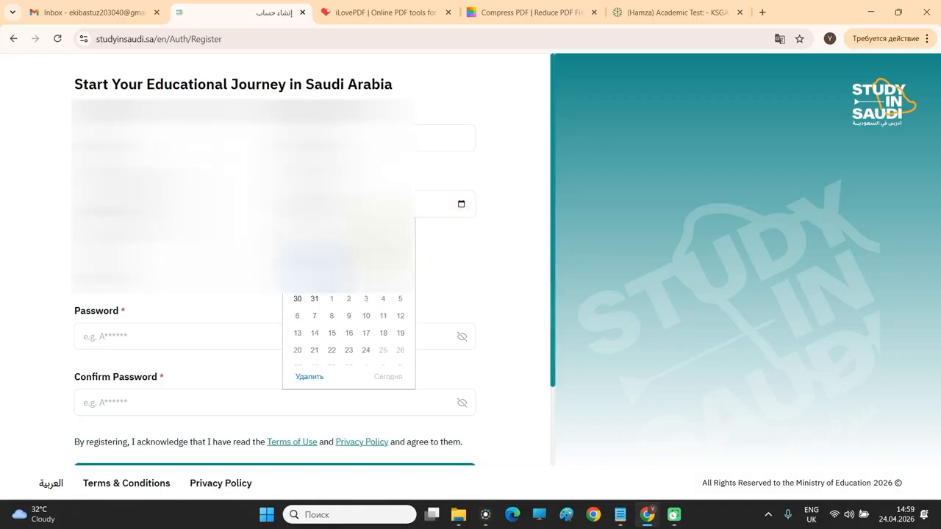
{"action": "left_click", "coordinate": [319, 232]}
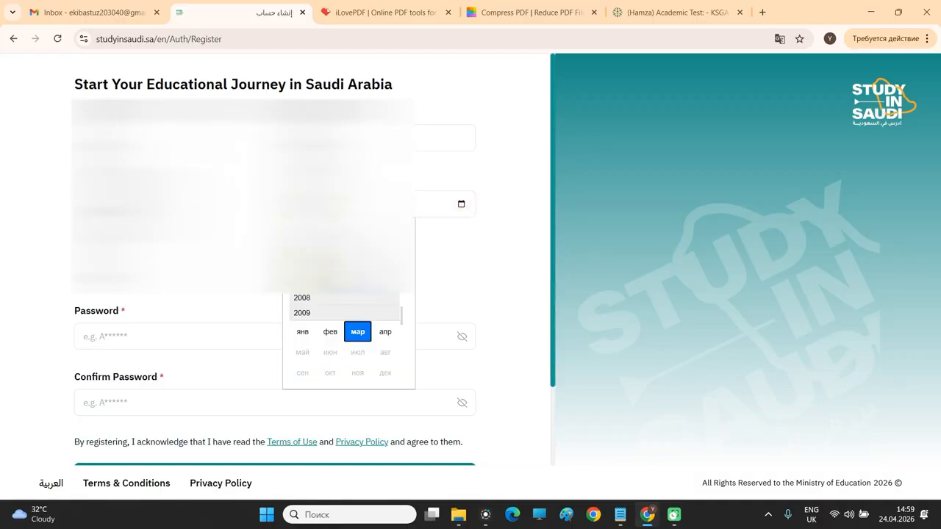
{"action": "scroll", "coordinate": [333, 327], "scroll_direction": "up", "scroll_amount": 3}
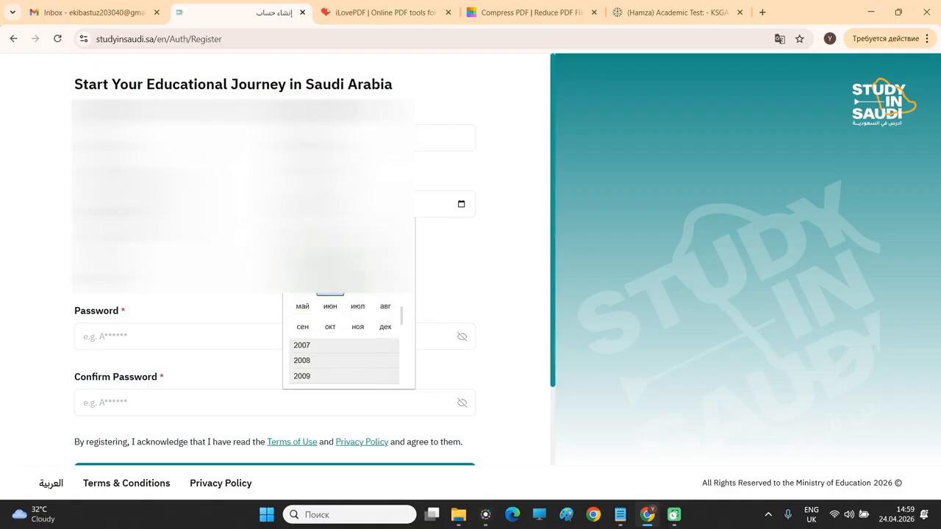
{"action": "left_click", "coordinate": [333, 326]}
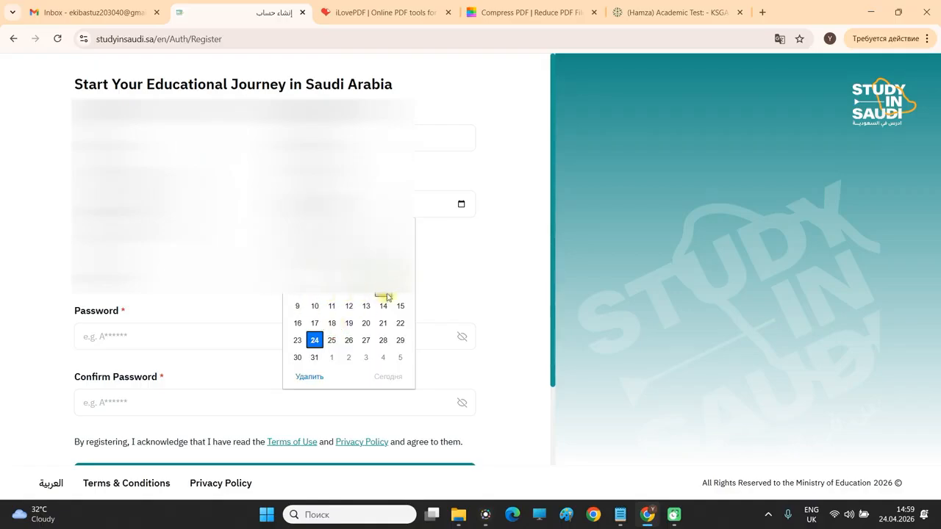
{"action": "left_click", "coordinate": [297, 305]}
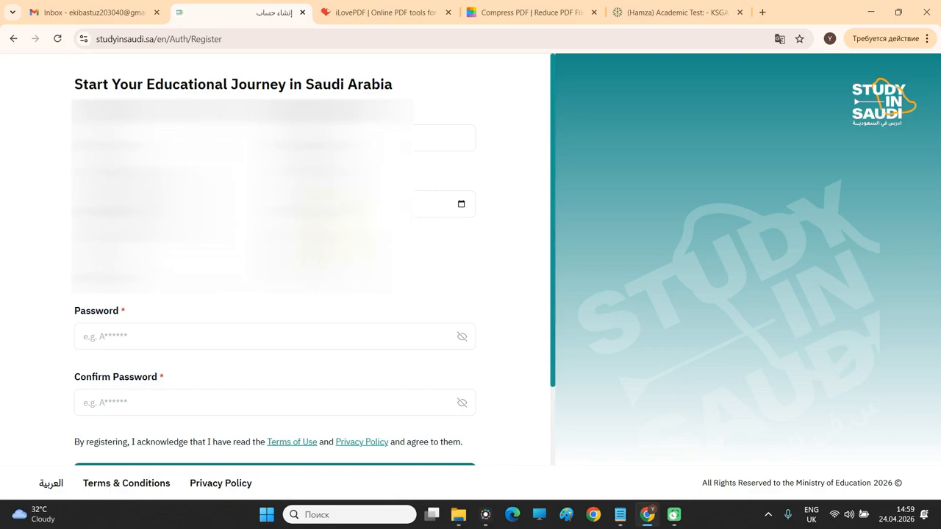
Set nationality to Kazakhstan, submit the registration, and save the password in Chrome.
{"action": "left_click", "coordinate": [175, 268]}
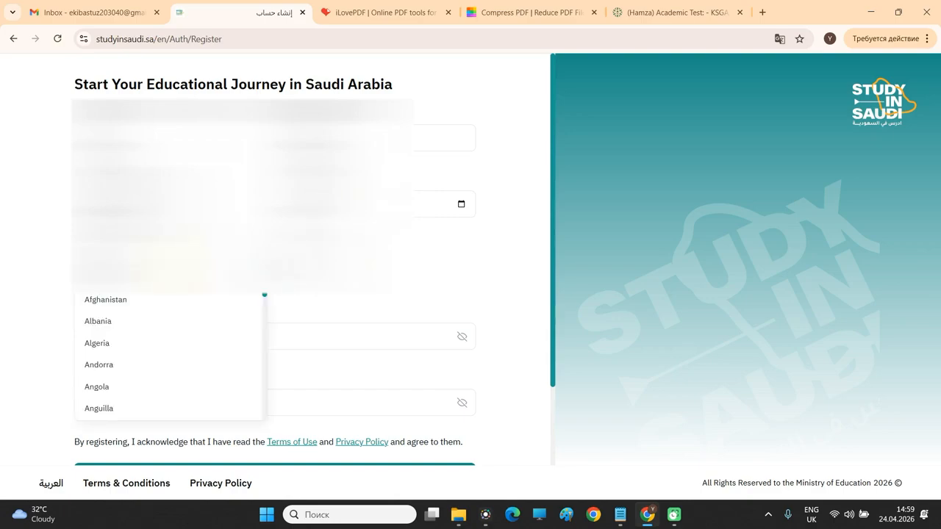
{"action": "type", "text": "kaz"}
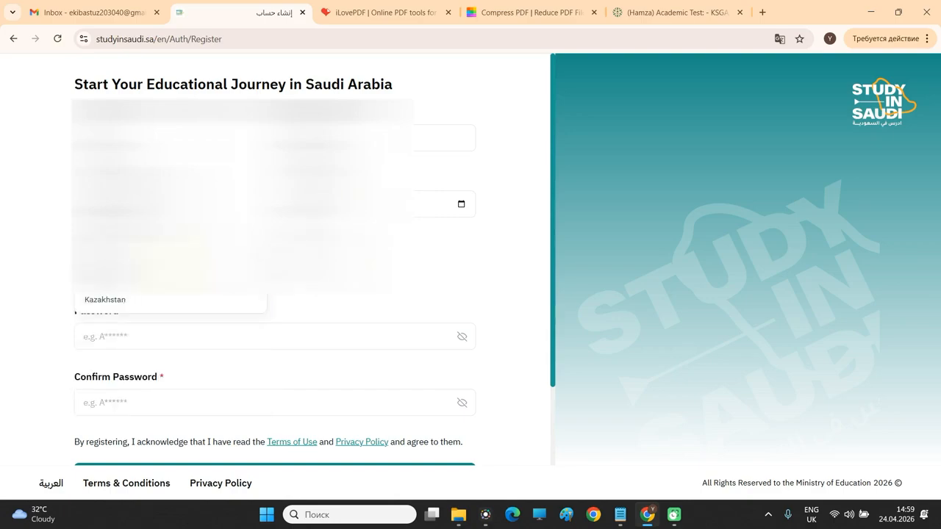
{"action": "left_click", "coordinate": [182, 307]}
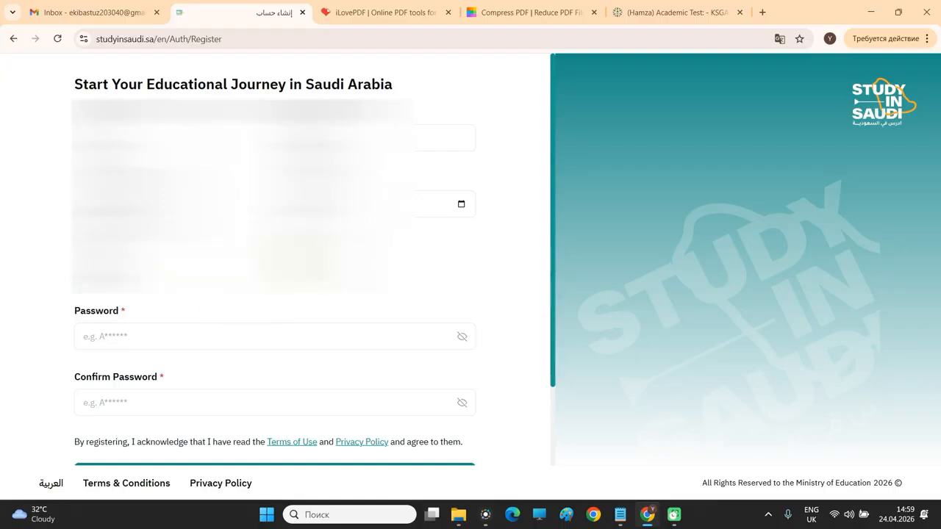
{"action": "scroll", "coordinate": [221, 261], "scroll_direction": "down", "scroll_amount": 1}
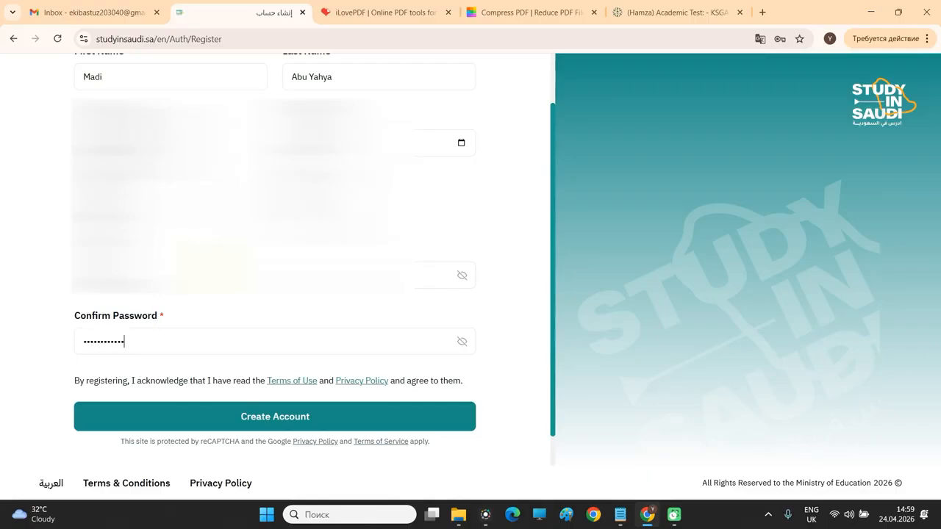
{"action": "left_click", "coordinate": [295, 424]}
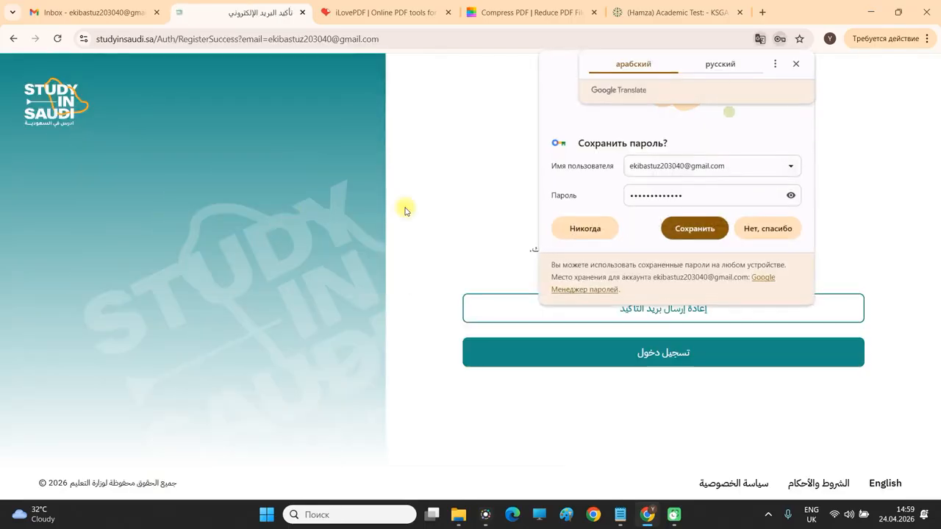
{"action": "left_click", "coordinate": [707, 230]}
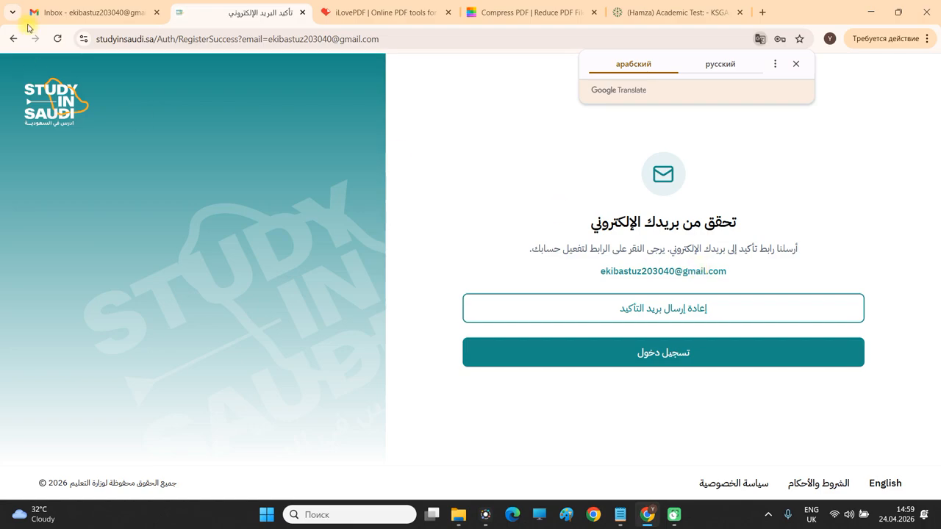
Activate the account through the link in Gmail's 'Confirm Your Email' message from Study in Saudi.
{"action": "left_click", "coordinate": [84, 14]}
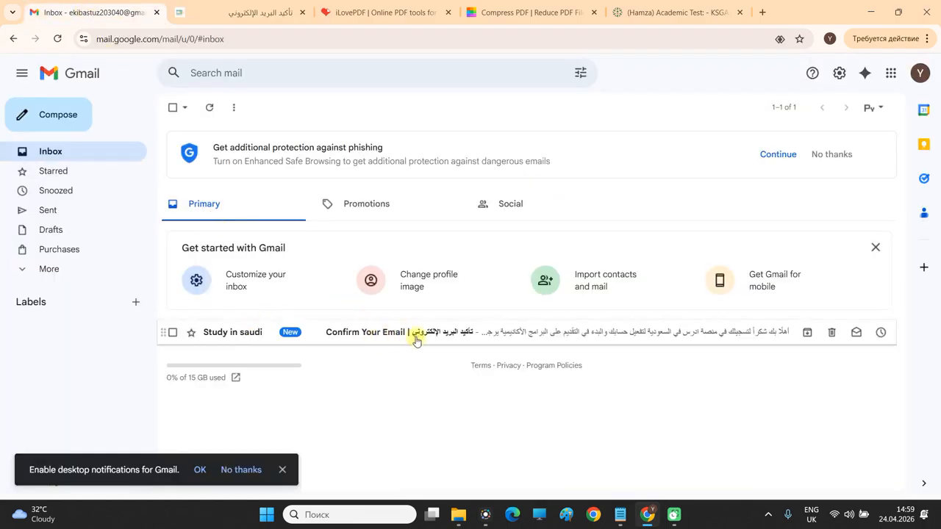
{"action": "left_click", "coordinate": [454, 334]}
{"action": "scroll", "coordinate": [556, 297], "scroll_direction": "down", "scroll_amount": 3}
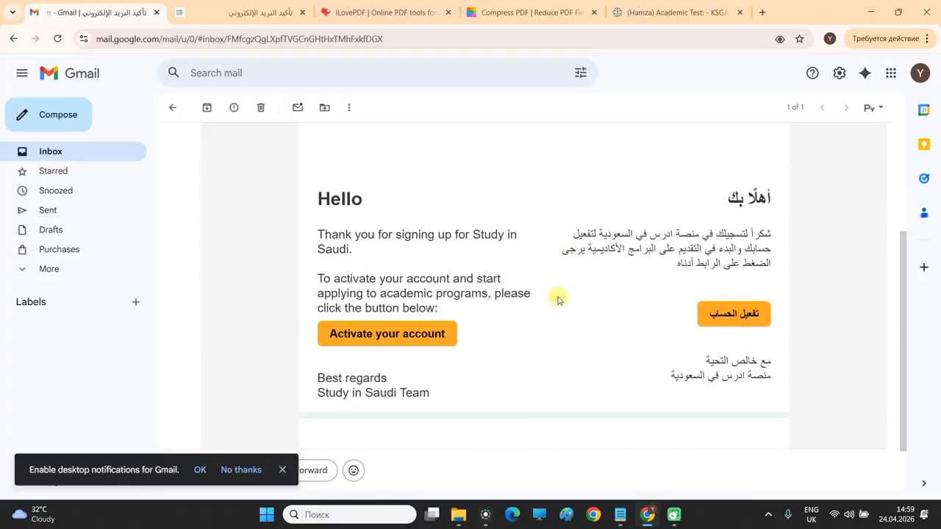
{"action": "left_click", "coordinate": [421, 335]}
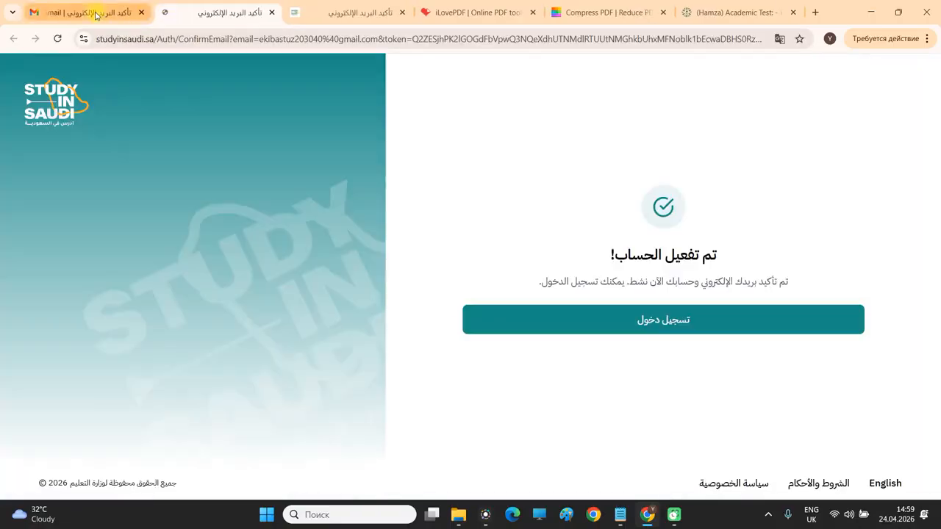
{"action": "left_click", "coordinate": [96, 14]}
{"action": "left_click", "coordinate": [90, 152]}
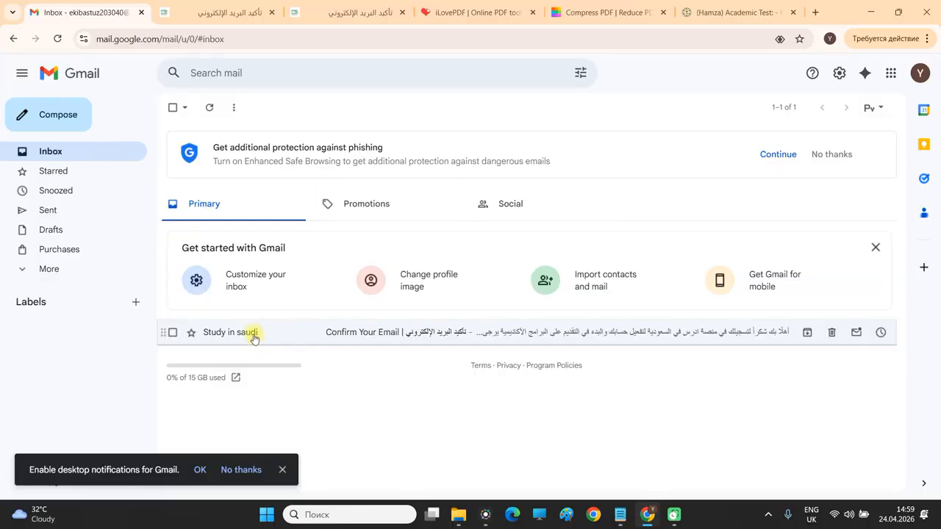
{"action": "left_click", "coordinate": [540, 338]}
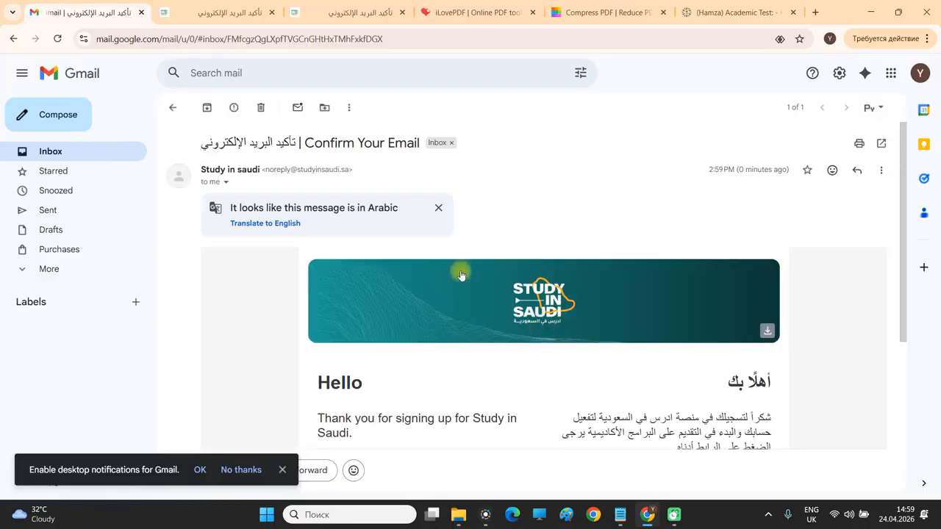
{"action": "left_click", "coordinate": [216, 13]}
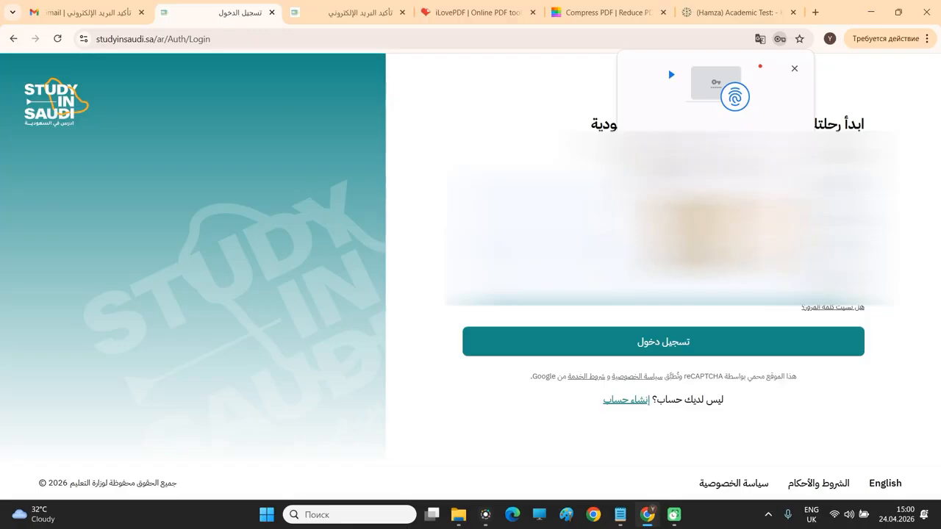
Dismiss the Windows PIN prompt, log in to the new account, and choose English.
{"action": "key", "text": "alt+Tab"}
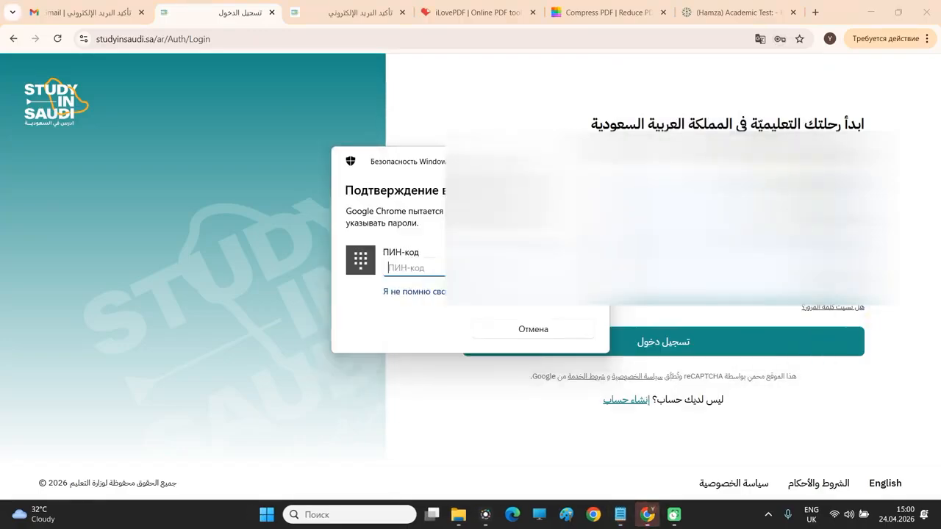
{"action": "left_click", "coordinate": [596, 161]}
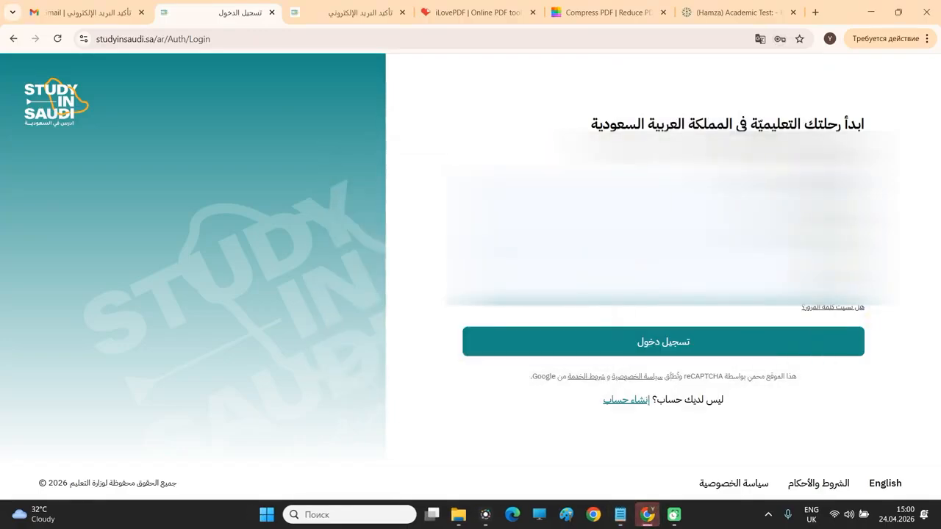
{"action": "left_click", "coordinate": [707, 342]}
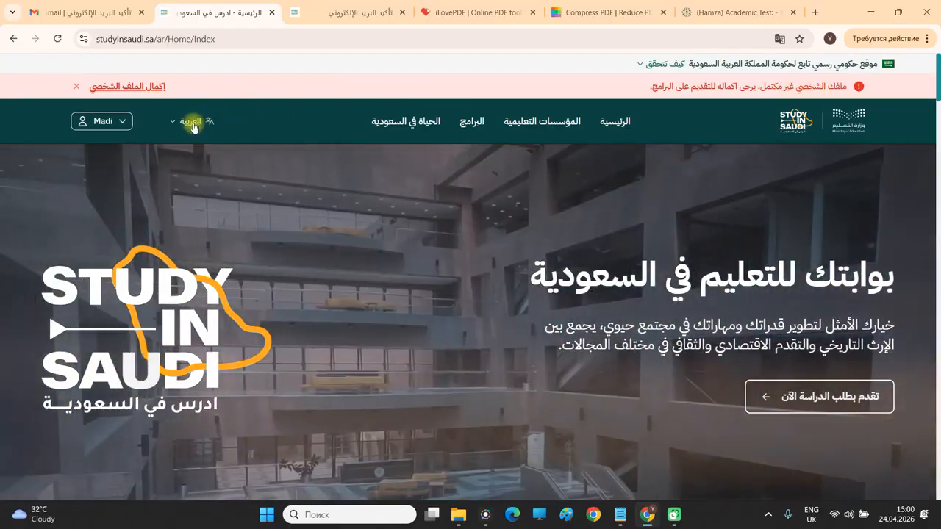
{"action": "left_click", "coordinate": [193, 128]}
{"action": "left_click", "coordinate": [174, 184]}
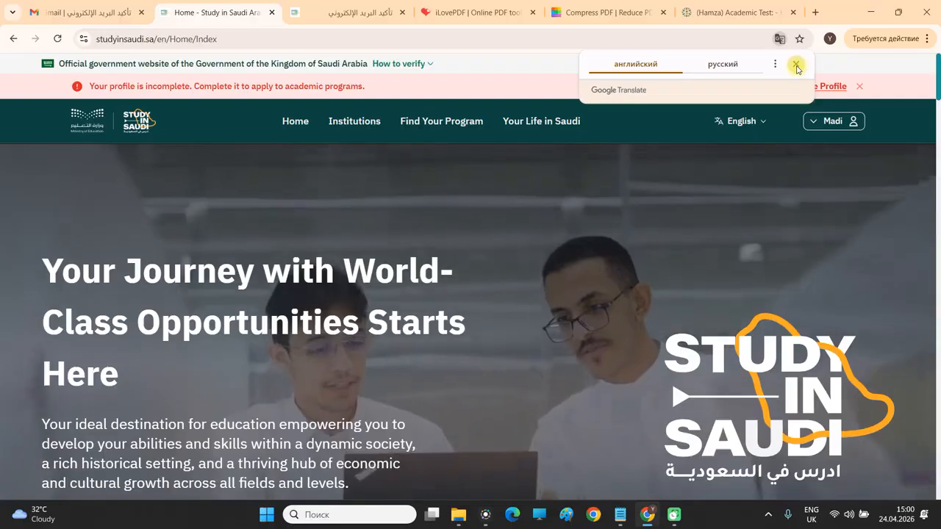
Open the Islamic University of Madinah from the institutions list and show its programs.
{"action": "left_click", "coordinate": [796, 66]}
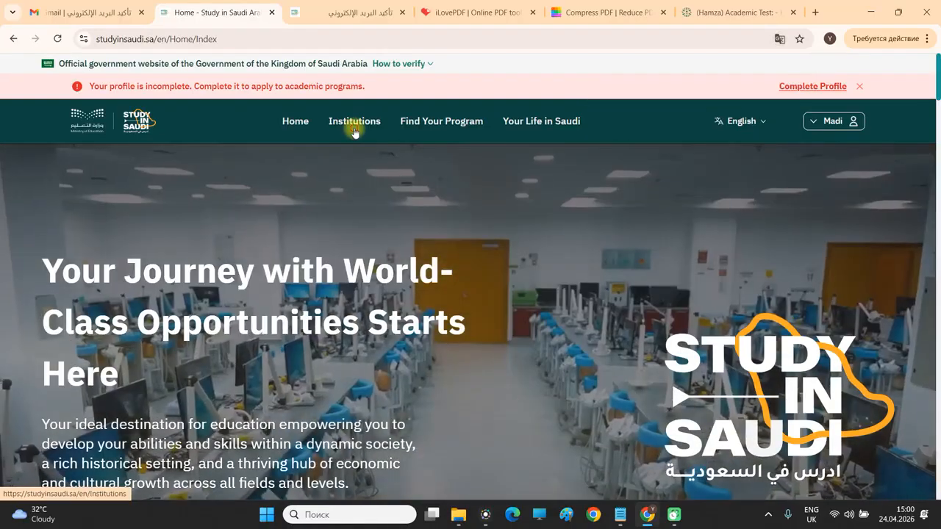
{"action": "left_click", "coordinate": [353, 127]}
{"action": "scroll", "coordinate": [371, 224], "scroll_direction": "down", "scroll_amount": 3}
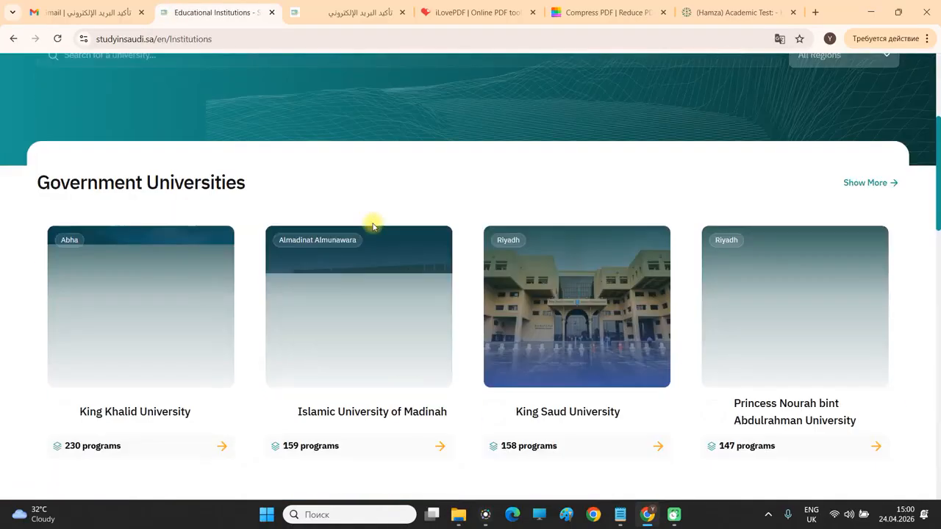
{"action": "scroll", "coordinate": [374, 235], "scroll_direction": "down", "scroll_amount": 1}
{"action": "left_click", "coordinate": [391, 255]}
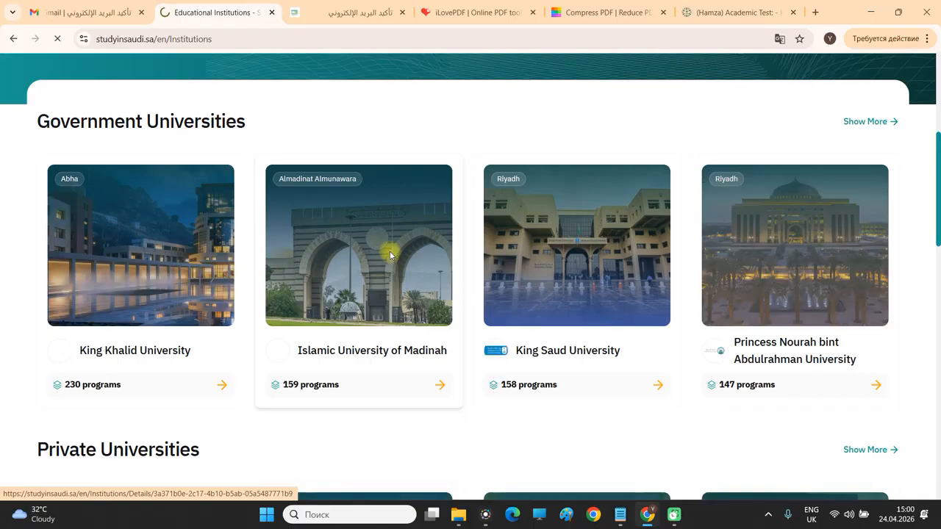
{"action": "scroll", "coordinate": [389, 253], "scroll_direction": "down", "scroll_amount": 2}
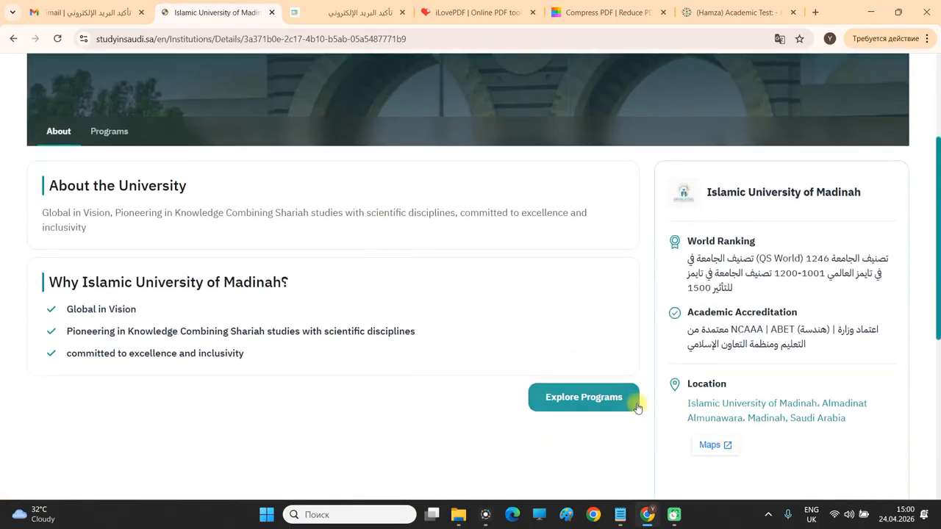
{"action": "left_click", "coordinate": [595, 404]}
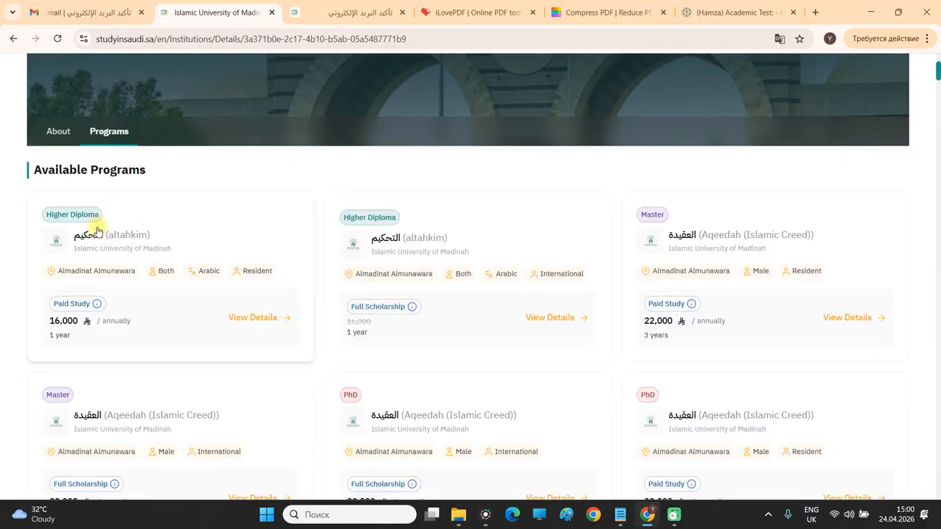
Add the BA in Hadith and Islamic Studies program to preferences.
{"action": "scroll", "coordinate": [433, 283], "scroll_direction": "down", "scroll_amount": 2}
{"action": "scroll", "coordinate": [432, 285], "scroll_direction": "down", "scroll_amount": 5}
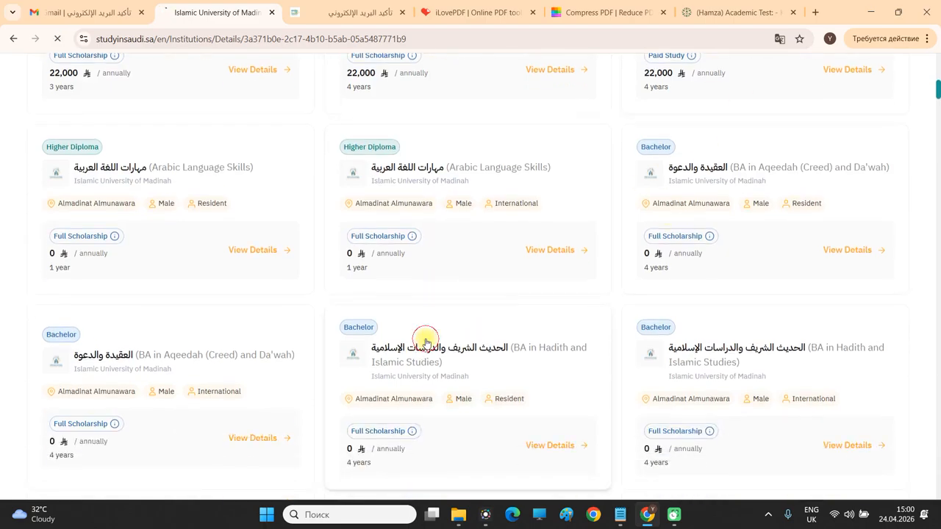
{"action": "scroll", "coordinate": [410, 318], "scroll_direction": "down", "scroll_amount": 3}
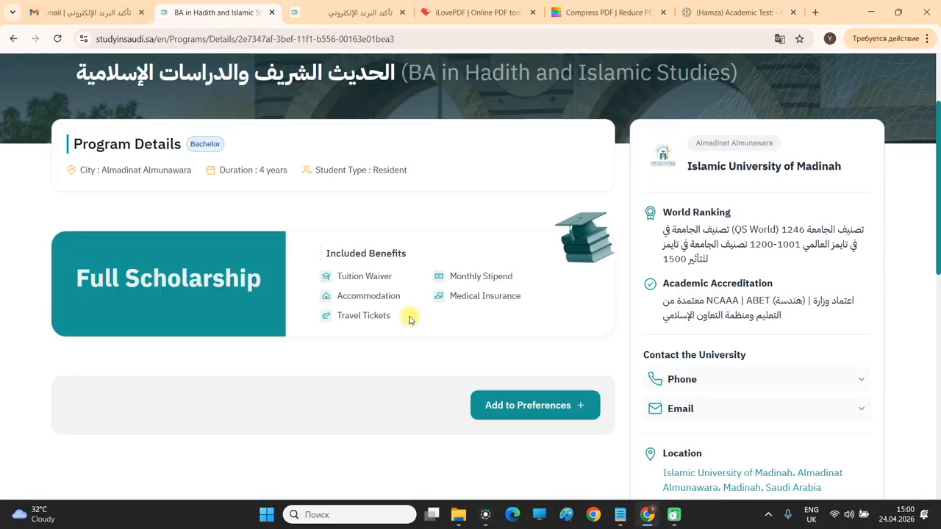
{"action": "left_click", "coordinate": [526, 405]}
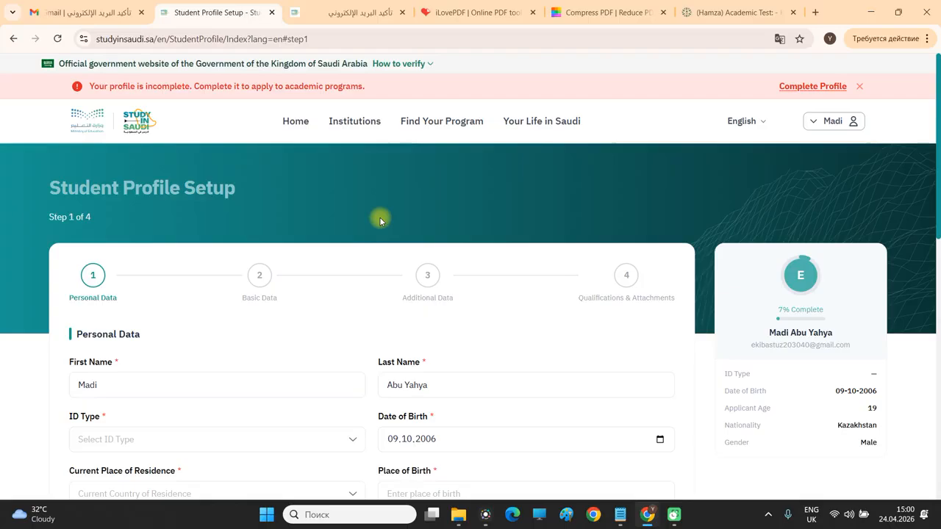
{"action": "left_click", "coordinate": [827, 124]}
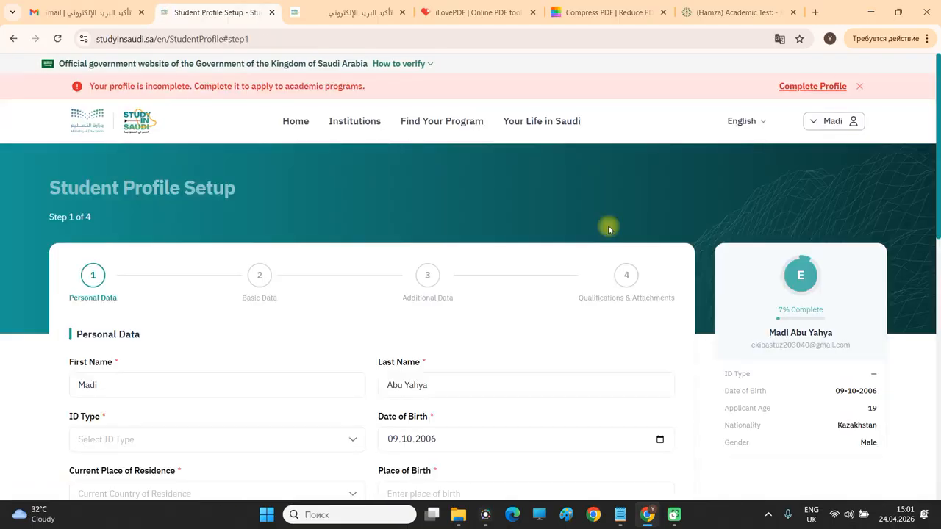
Set ID Type to Passport and enter the passport number.
{"action": "scroll", "coordinate": [398, 215], "scroll_direction": "down", "scroll_amount": 3}
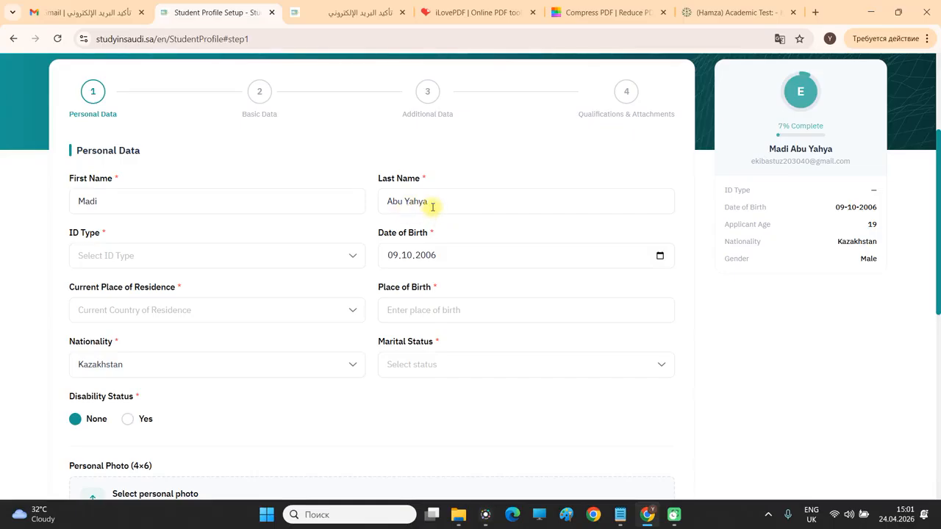
{"action": "scroll", "coordinate": [130, 186], "scroll_direction": "down", "scroll_amount": 1}
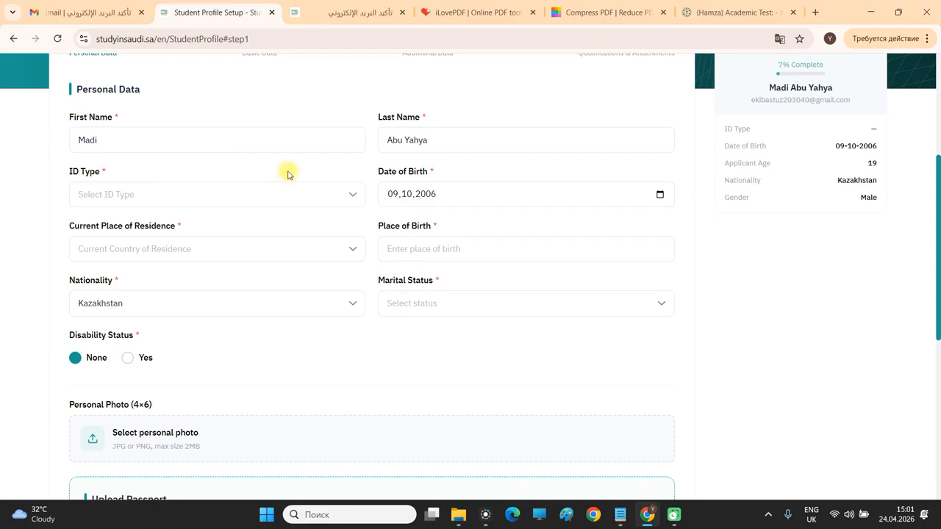
{"action": "left_click", "coordinate": [135, 196]}
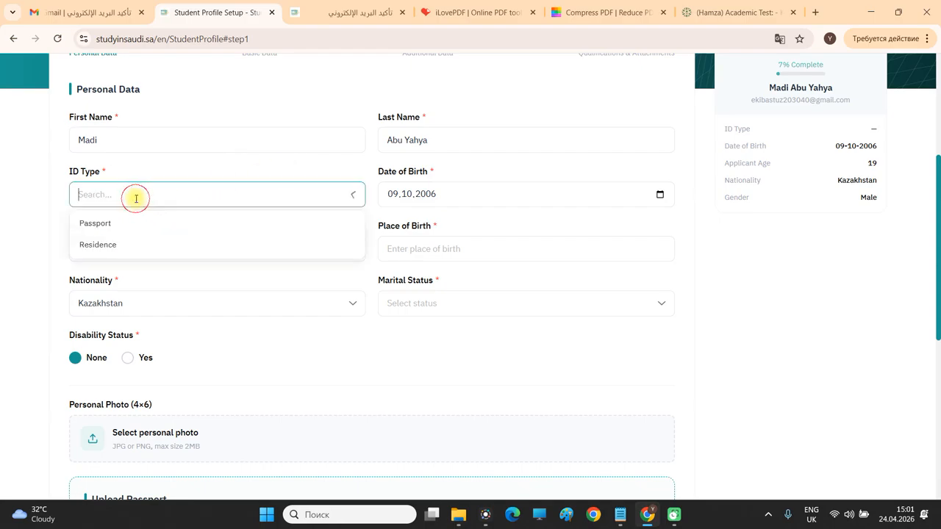
{"action": "left_click", "coordinate": [108, 225]}
{"action": "left_click", "coordinate": [134, 194]}
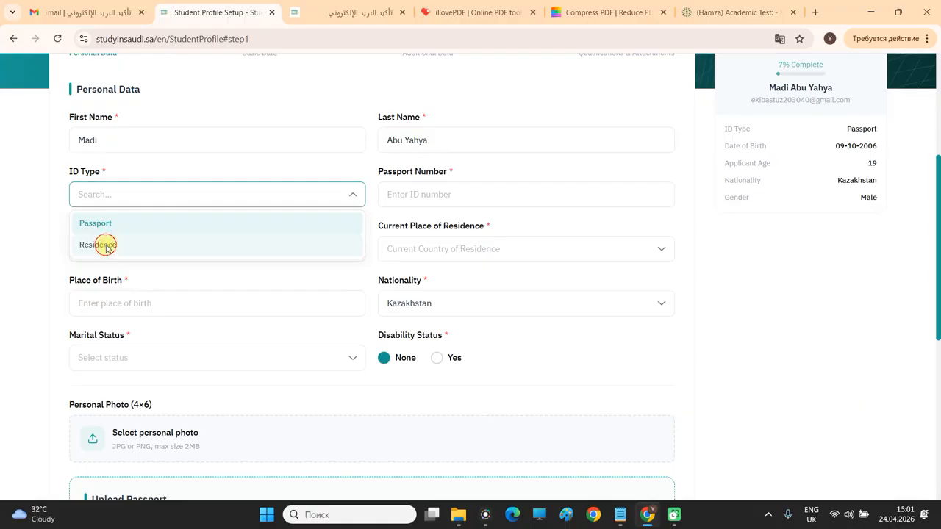
{"action": "left_click", "coordinate": [105, 245]}
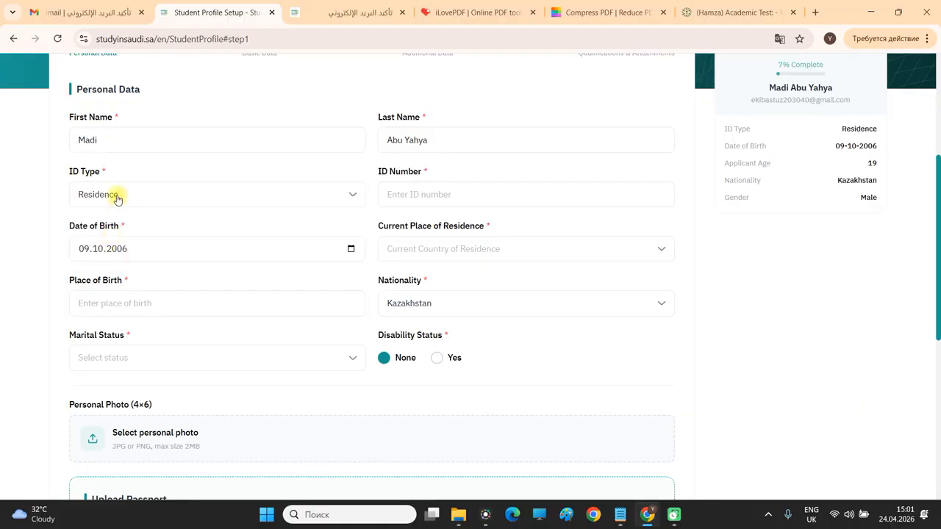
{"action": "left_click", "coordinate": [116, 197]}
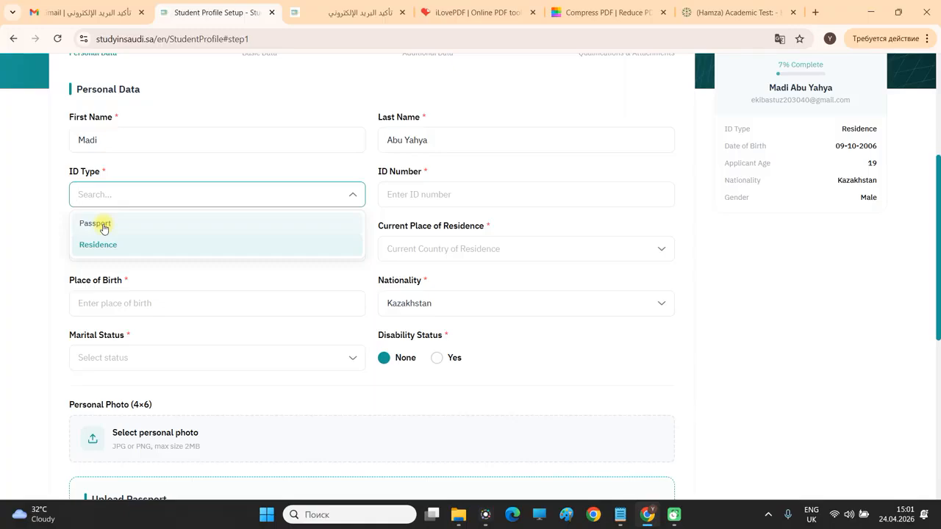
{"action": "left_click", "coordinate": [103, 226]}
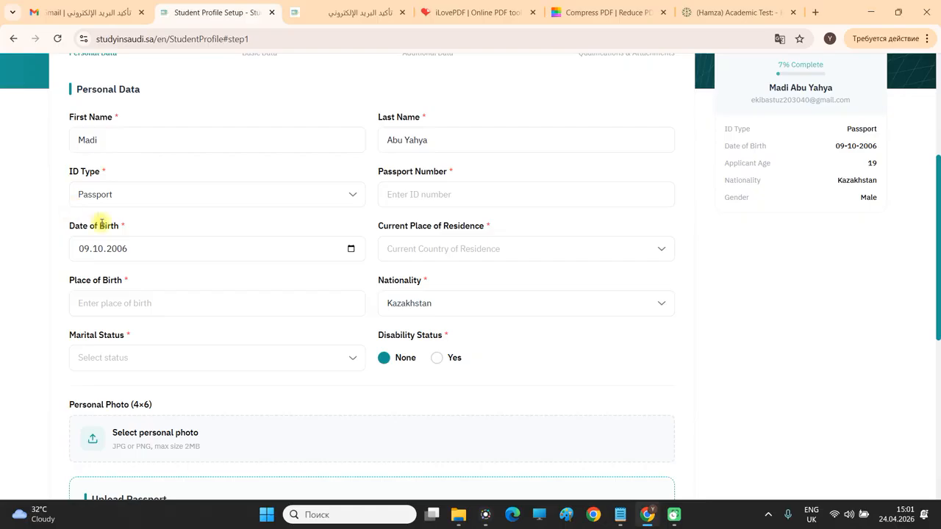
{"action": "left_click", "coordinate": [419, 194]}
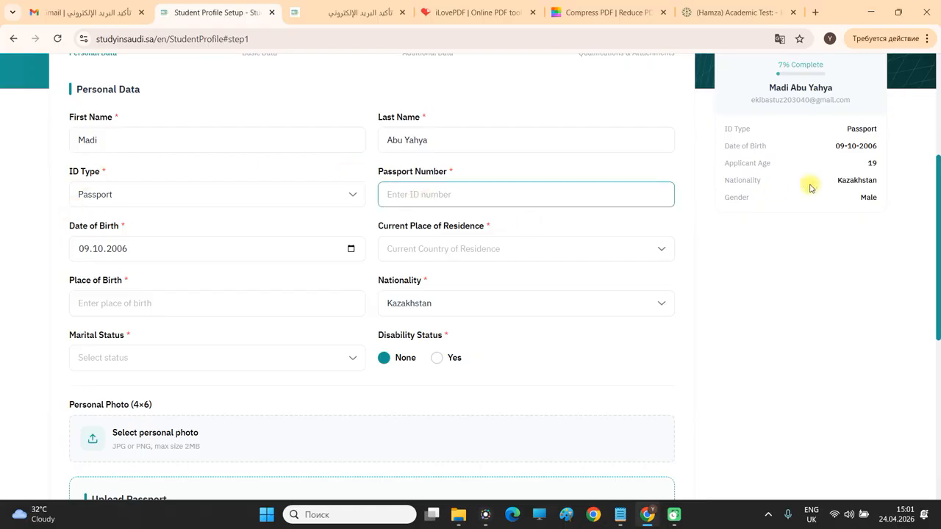
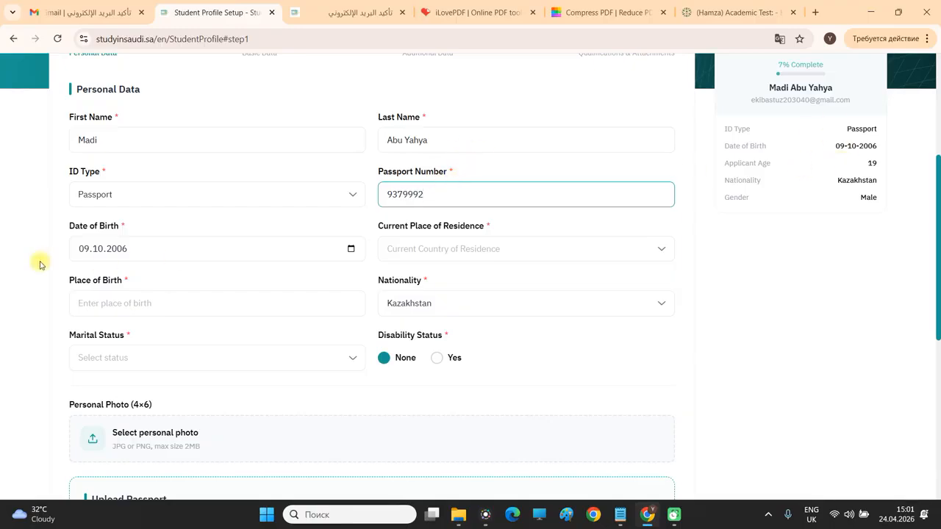
Set residence and place of birth to Kazakhstan and marital status to Married.
{"action": "left_click", "coordinate": [549, 248]}
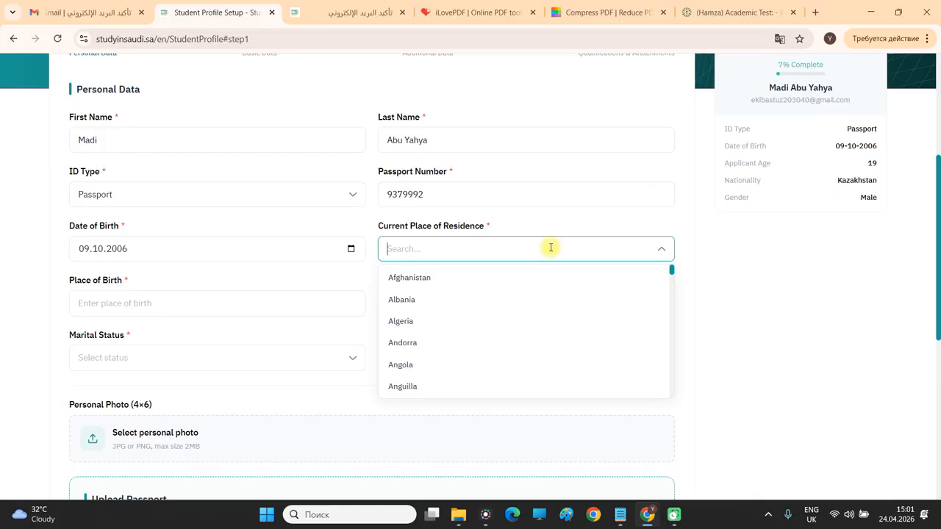
{"action": "type", "text": "Kazak"}
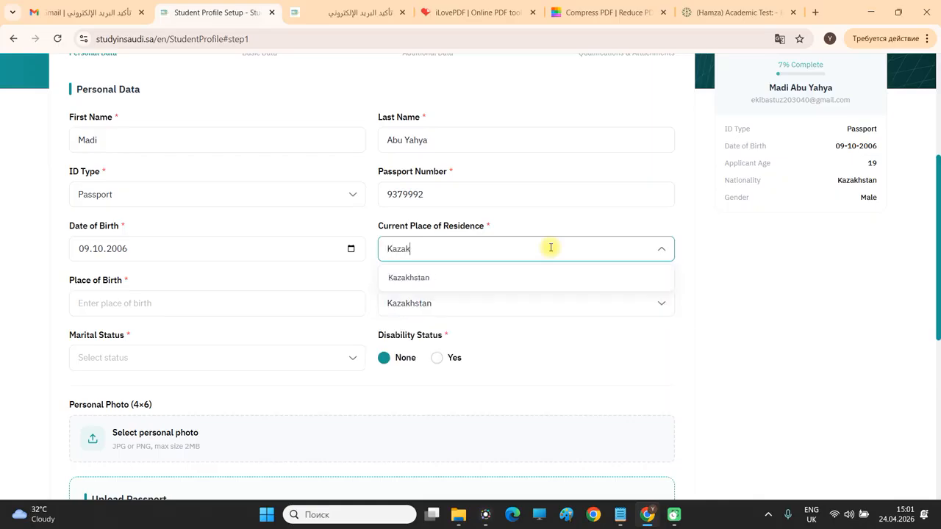
{"action": "left_click", "coordinate": [549, 278]}
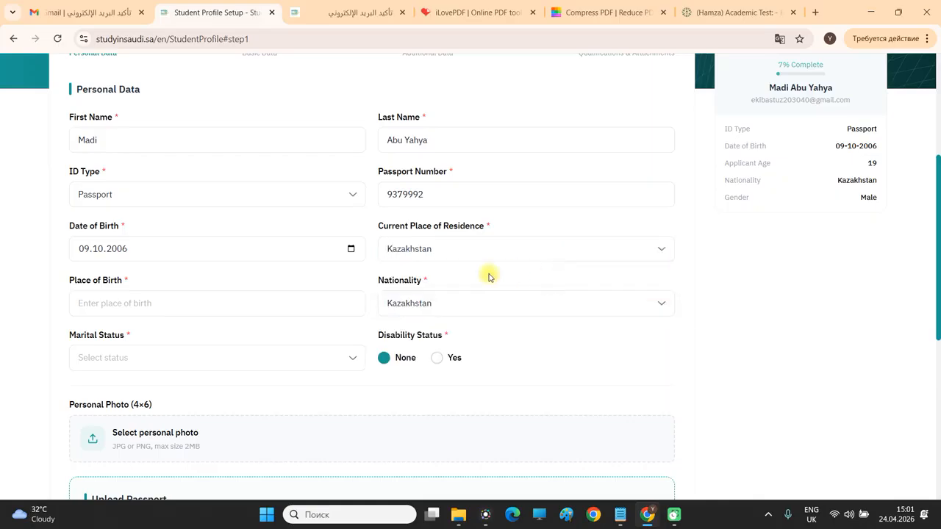
{"action": "left_click", "coordinate": [304, 308]}
{"action": "type", "text": "K"}
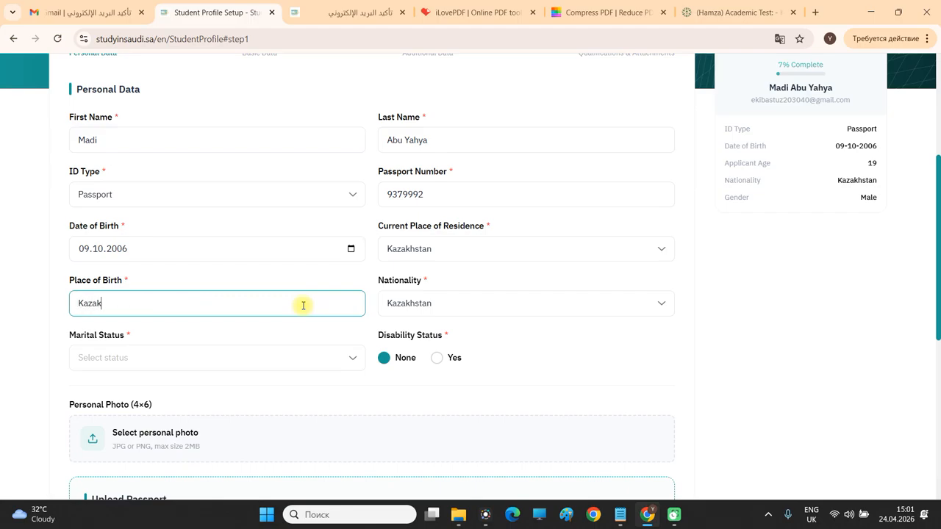
{"action": "type", "text": "azakhstan"}
{"action": "scroll", "coordinate": [331, 279], "scroll_direction": "down", "scroll_amount": 1}
{"action": "left_click", "coordinate": [169, 294]}
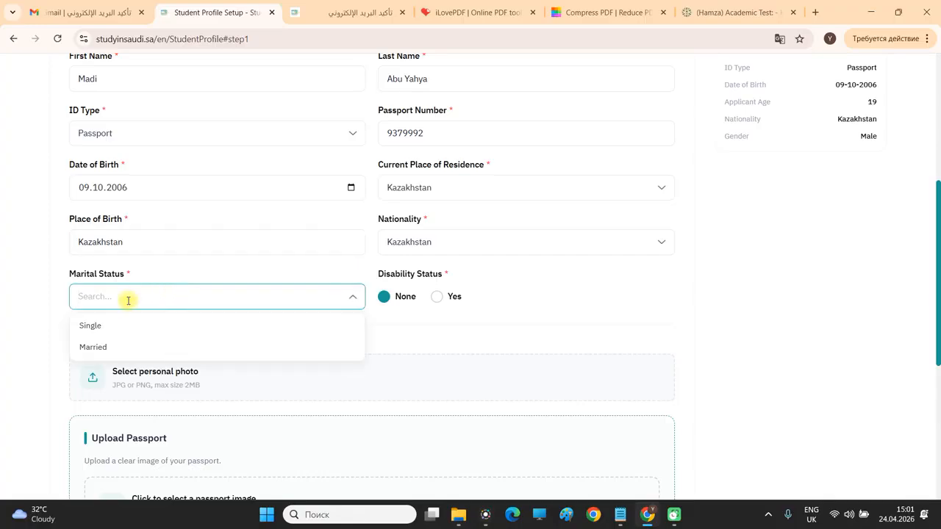
{"action": "left_click", "coordinate": [93, 347]}
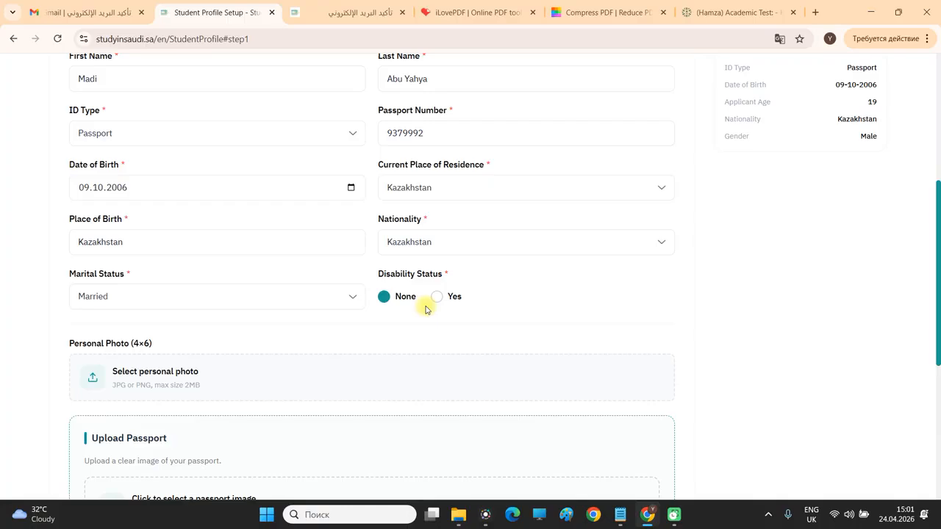
{"action": "scroll", "coordinate": [450, 265], "scroll_direction": "down", "scroll_amount": 1}
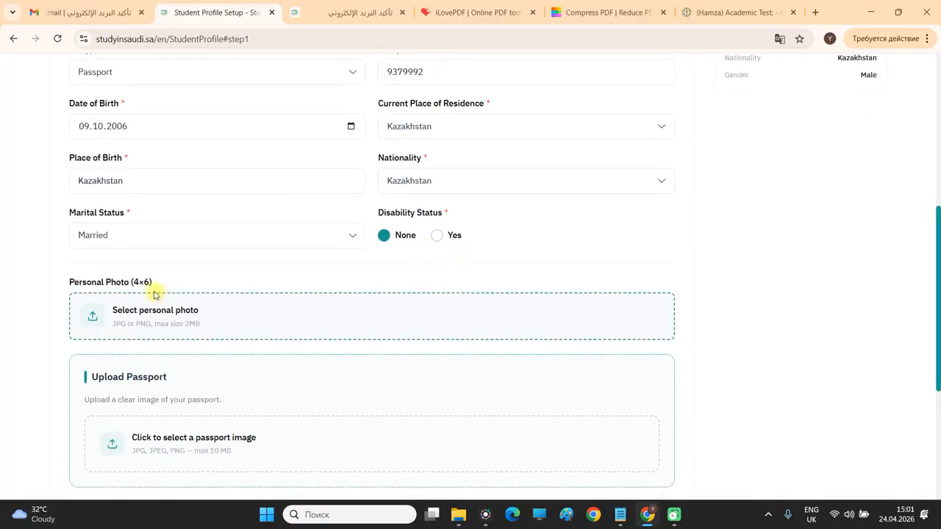
{"action": "scroll", "coordinate": [166, 286], "scroll_direction": "down", "scroll_amount": 1}
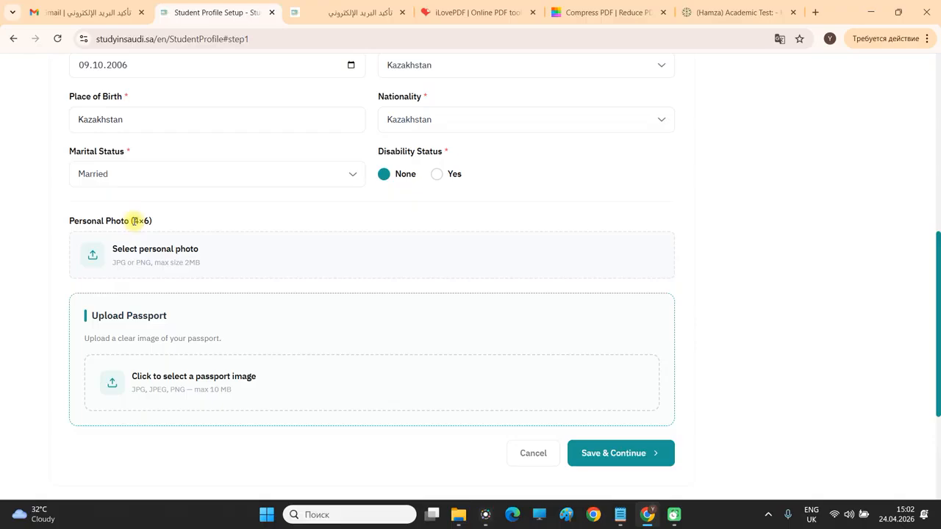
{"action": "left_click", "coordinate": [458, 515]}
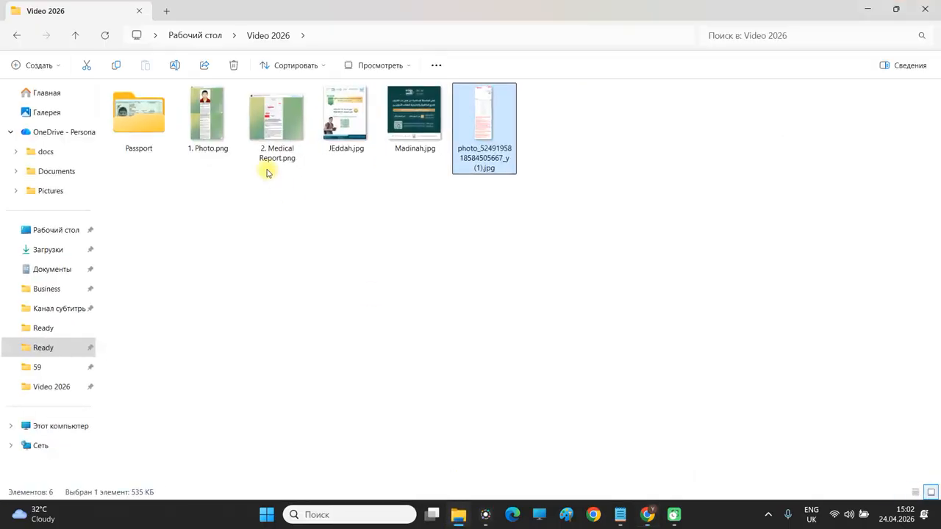
Open 1. Photo.png full screen in Photos and view the post's header.
{"action": "left_click", "coordinate": [204, 116]}
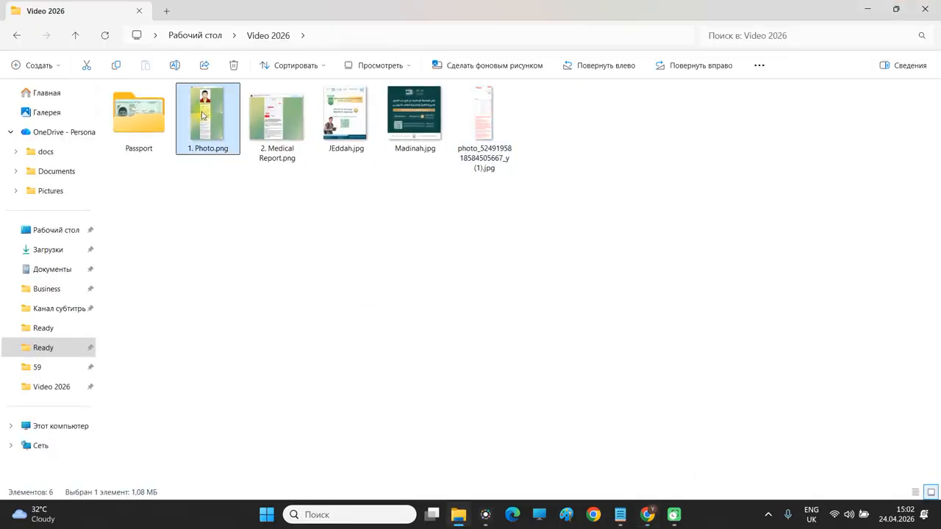
{"action": "double_click", "coordinate": [217, 121]}
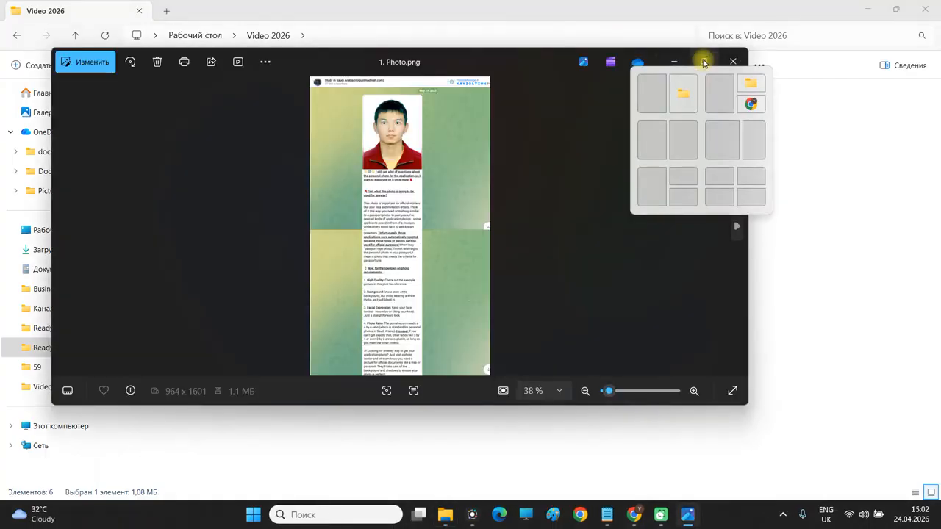
{"action": "left_click", "coordinate": [704, 63]}
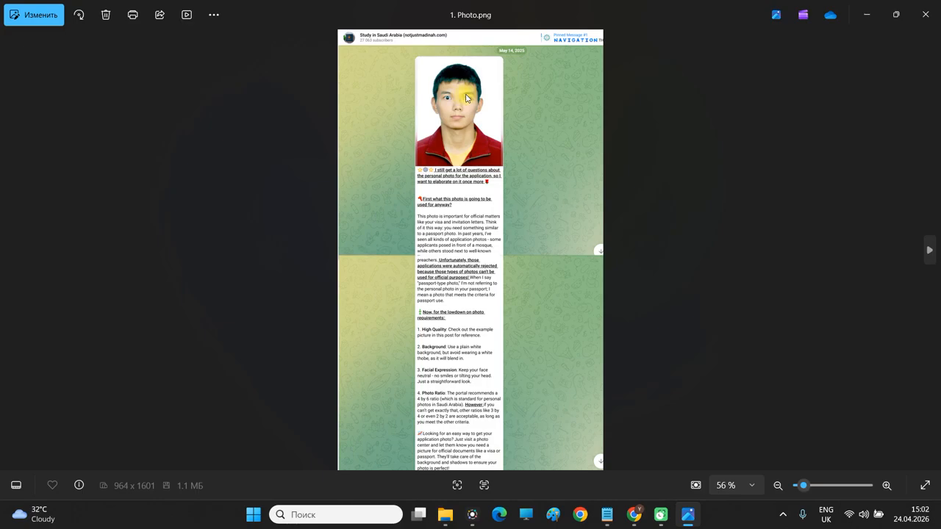
{"action": "scroll", "coordinate": [468, 99], "scroll_direction": "up", "scroll_amount": 5}
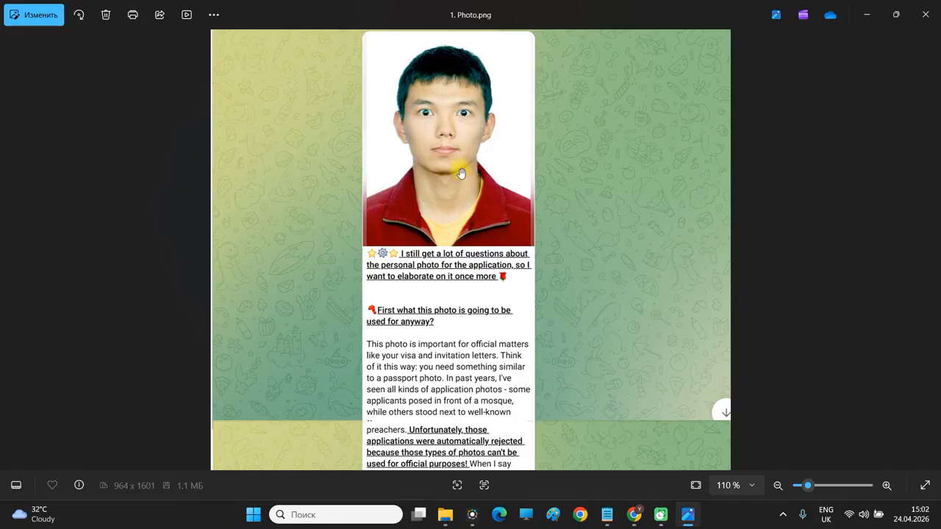
{"action": "left_click_drag", "start_coordinate": [482, 134], "coordinate": [493, 178]}
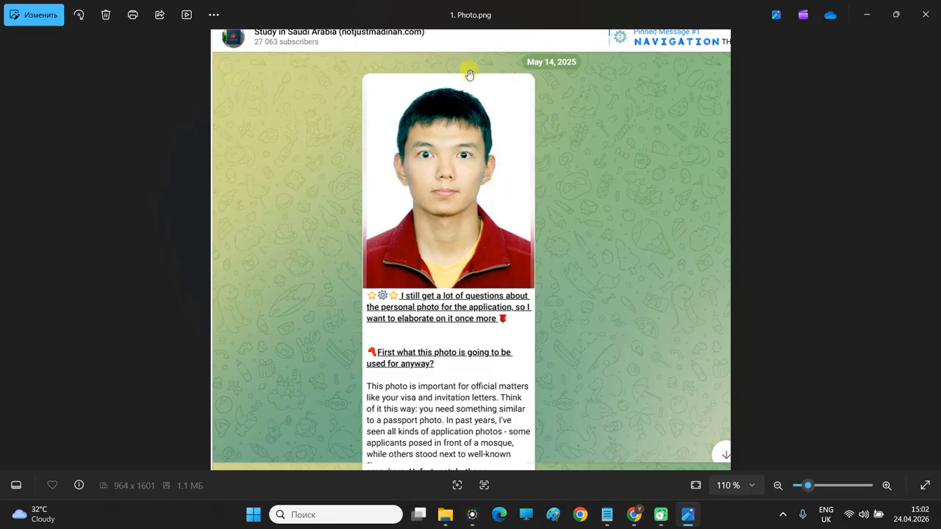
{"action": "left_click_drag", "start_coordinate": [489, 263], "coordinate": [490, 209]}
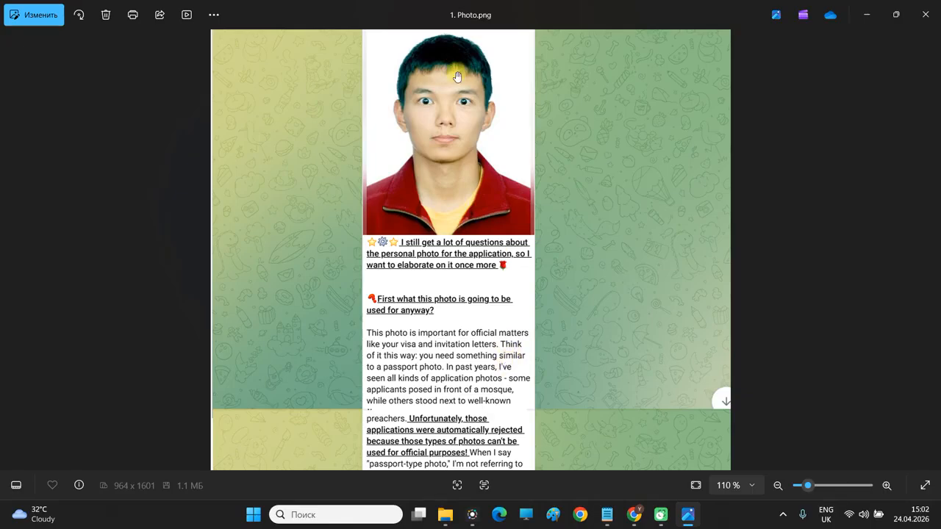
Scroll to the numbered photo requirements: white background, neutral expression, 4 by 6 ratio.
{"action": "scroll", "coordinate": [490, 88], "scroll_direction": "up", "scroll_amount": 1}
{"action": "scroll", "coordinate": [446, 233], "scroll_direction": "down", "scroll_amount": 2}
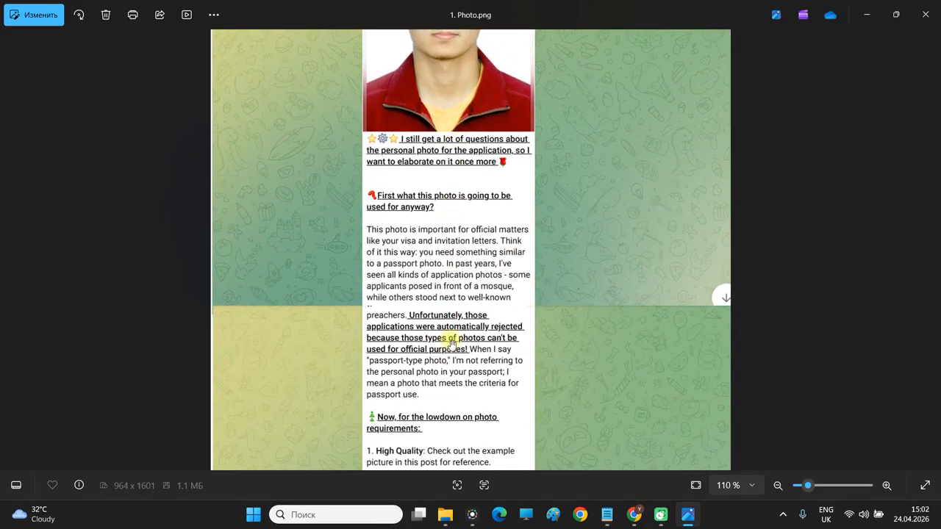
{"action": "scroll", "coordinate": [467, 331], "scroll_direction": "down", "scroll_amount": 1}
{"action": "scroll", "coordinate": [469, 293], "scroll_direction": "down", "scroll_amount": 1}
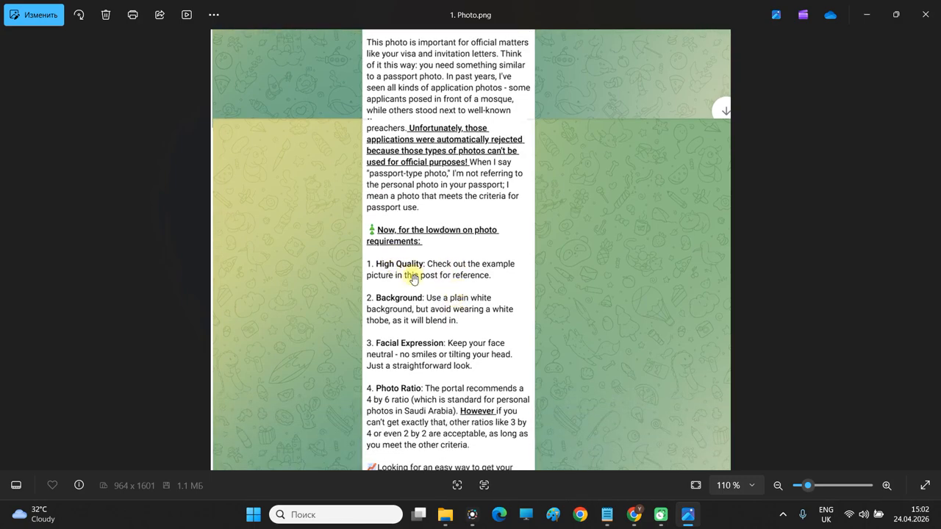
{"action": "scroll", "coordinate": [496, 116], "scroll_direction": "up", "scroll_amount": 2}
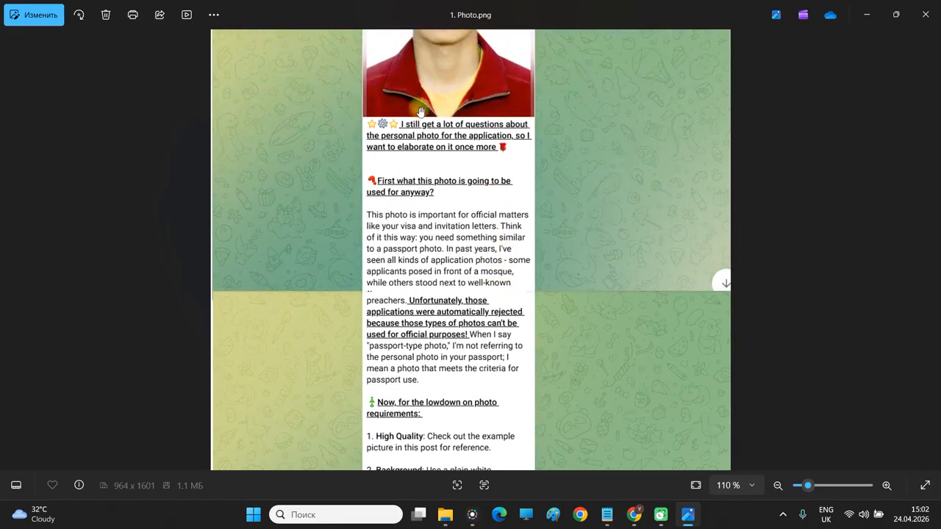
{"action": "scroll", "coordinate": [488, 142], "scroll_direction": "up", "scroll_amount": 2}
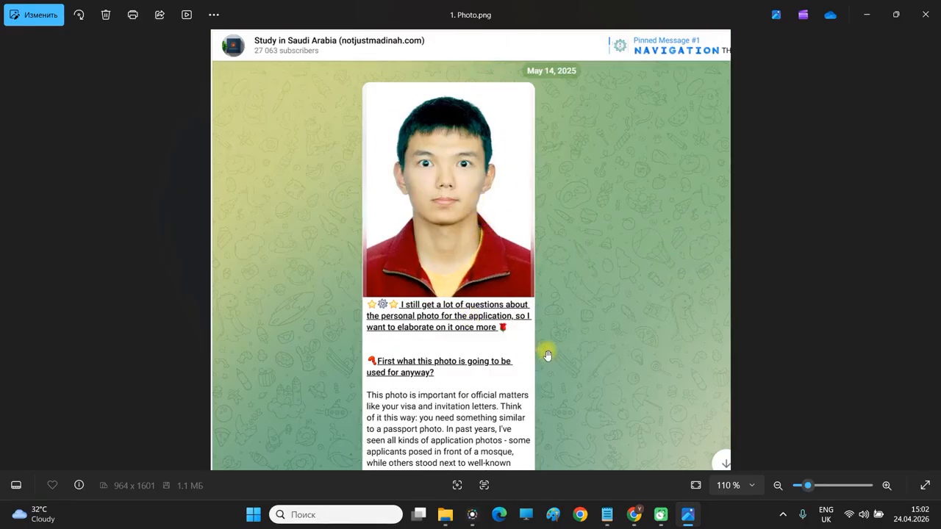
{"action": "scroll", "coordinate": [549, 375], "scroll_direction": "down", "scroll_amount": 1}
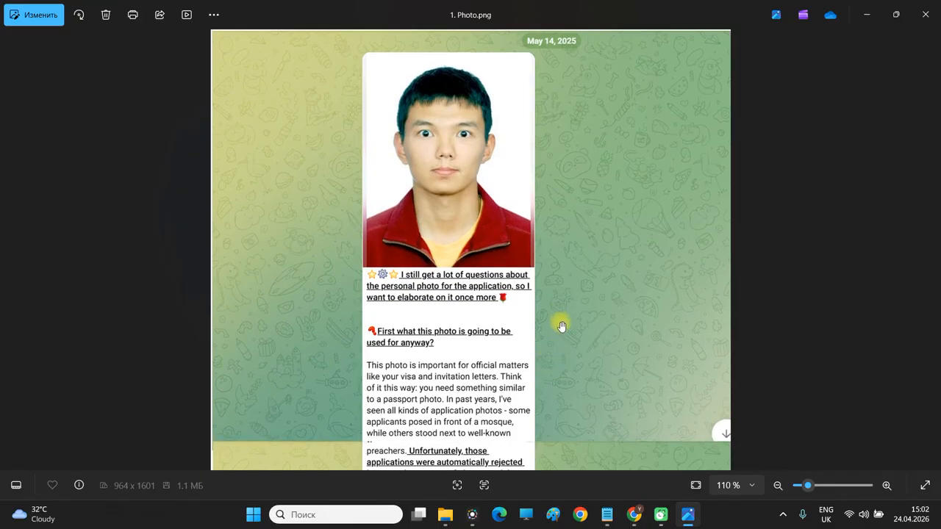
{"action": "scroll", "coordinate": [547, 352], "scroll_direction": "down", "scroll_amount": 2}
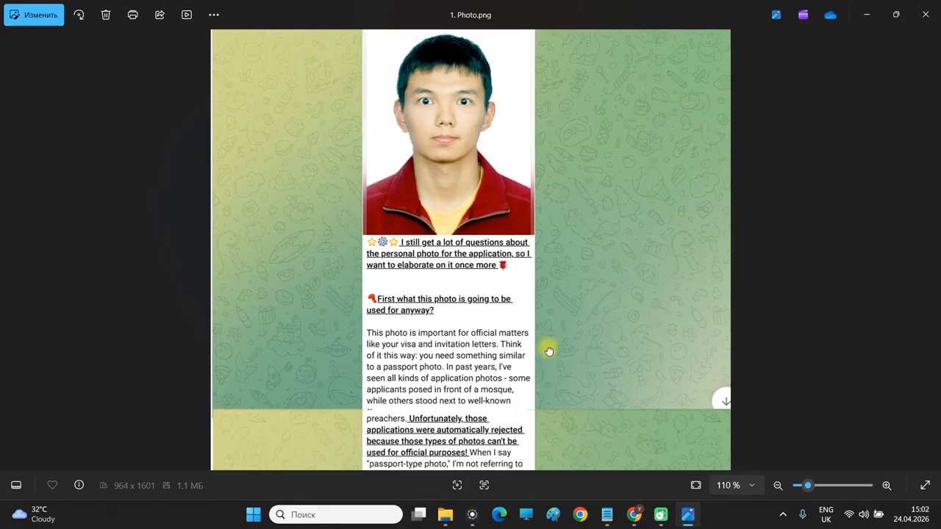
{"action": "left_click_drag", "start_coordinate": [549, 324], "coordinate": [563, 258]}
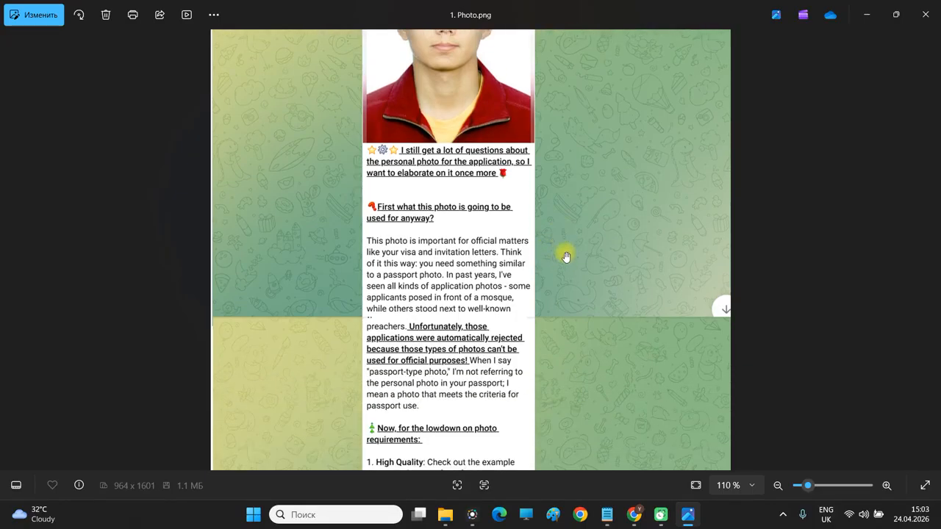
{"action": "scroll", "coordinate": [573, 191], "scroll_direction": "down", "scroll_amount": 6}
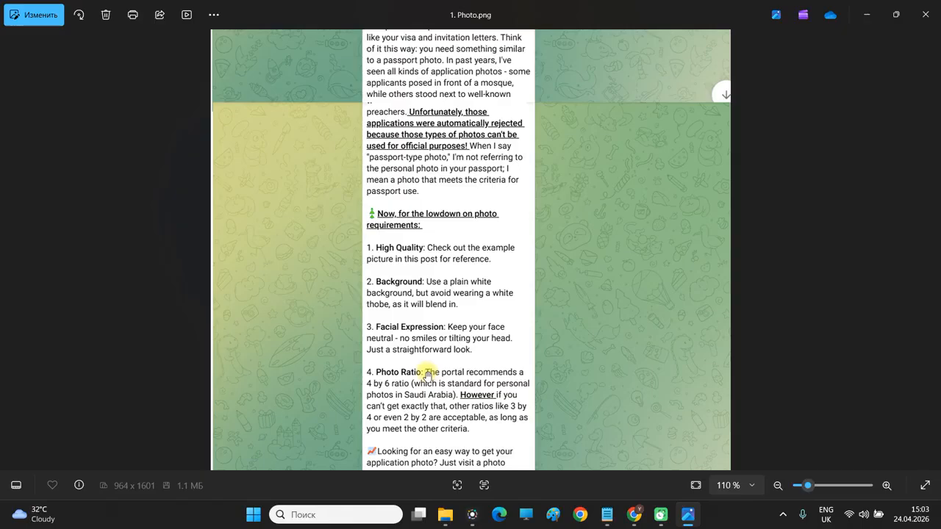
Compare the form's 4×6 Personal Photo label with the saved photo guidance, then return to the form.
{"action": "left_click", "coordinate": [633, 514]}
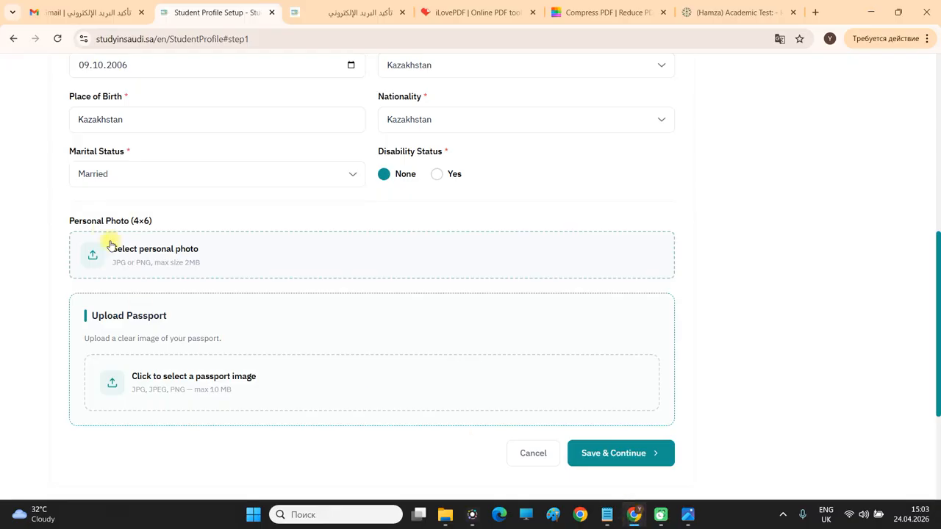
{"action": "left_click_drag", "start_coordinate": [150, 221], "coordinate": [133, 220]}
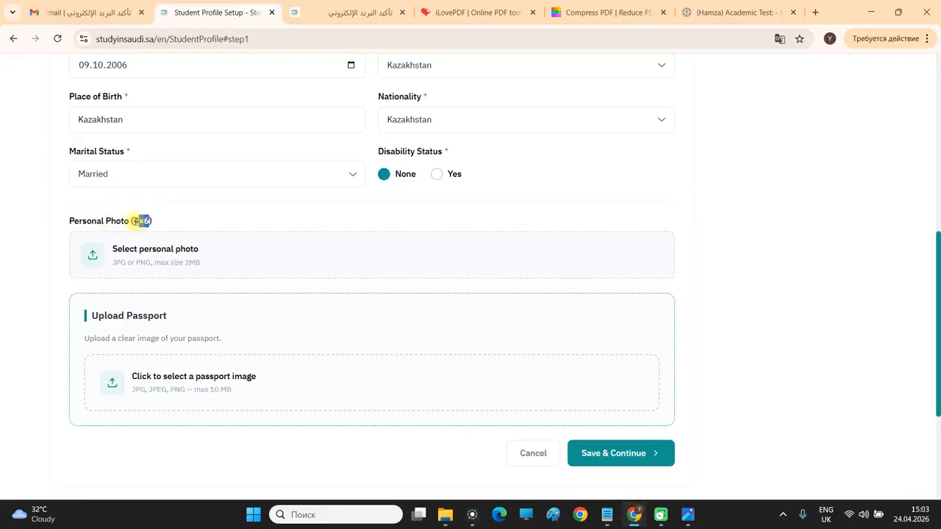
{"action": "left_click", "coordinate": [869, 13]}
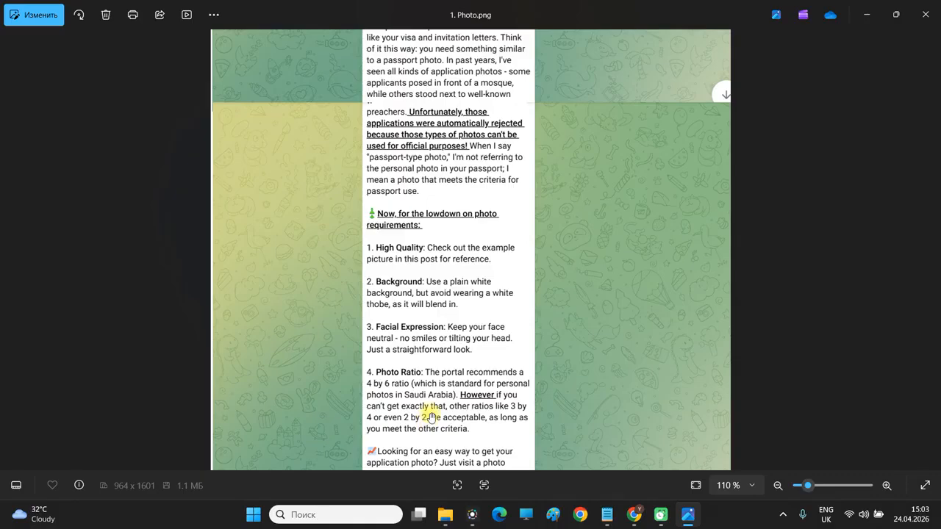
{"action": "scroll", "coordinate": [513, 440], "scroll_direction": "down", "scroll_amount": 2}
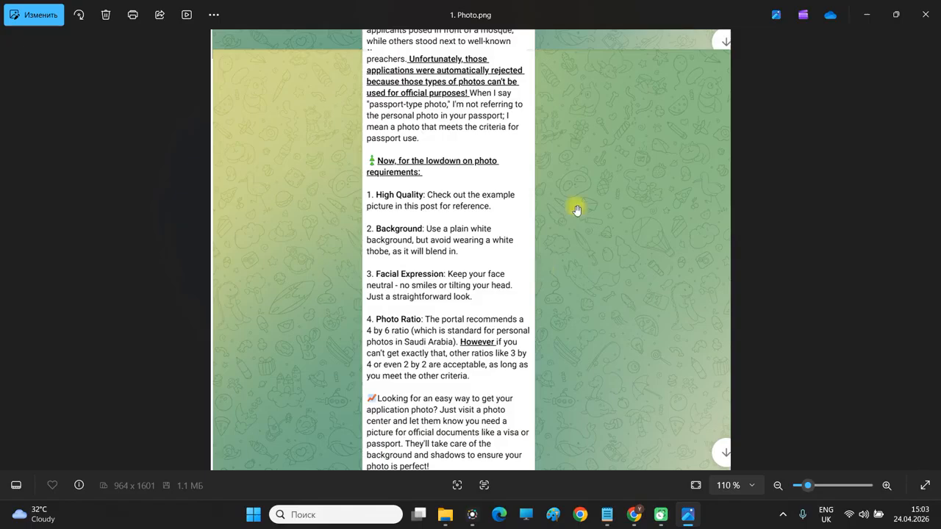
{"action": "mouse_move", "coordinate": [592, 150]}
{"action": "left_mouse_down"}
{"action": "mouse_move", "coordinate": [591, 340]}
{"action": "mouse_move", "coordinate": [590, 220]}
{"action": "left_mouse_up"}
{"action": "mouse_move", "coordinate": [614, 101]}
{"action": "left_mouse_down"}
{"action": "mouse_move", "coordinate": [609, 159]}
{"action": "mouse_move", "coordinate": [589, 177]}
{"action": "left_mouse_up"}
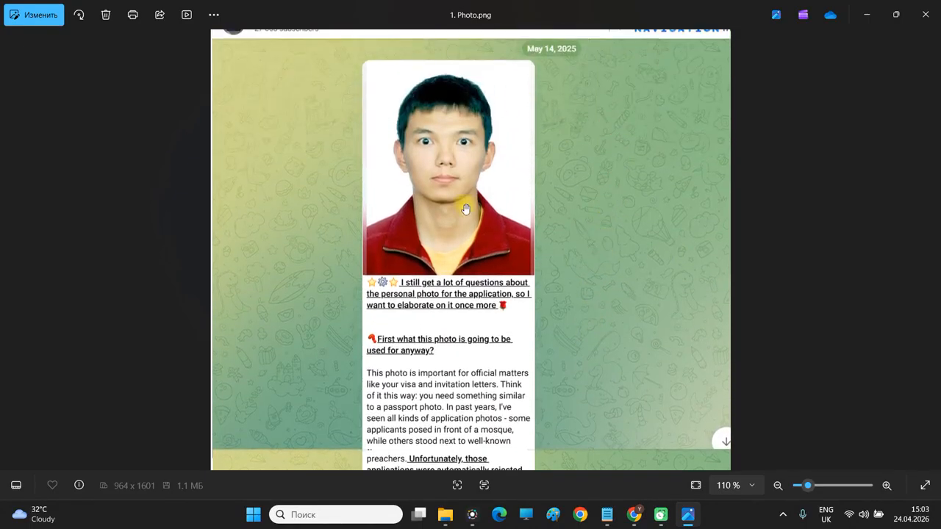
{"action": "left_click", "coordinate": [860, 15]}
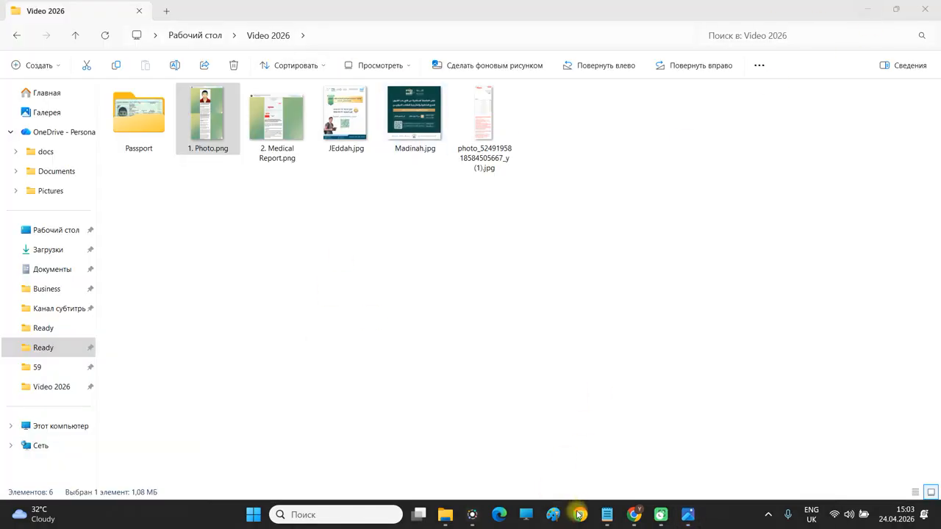
{"action": "left_click", "coordinate": [633, 514]}
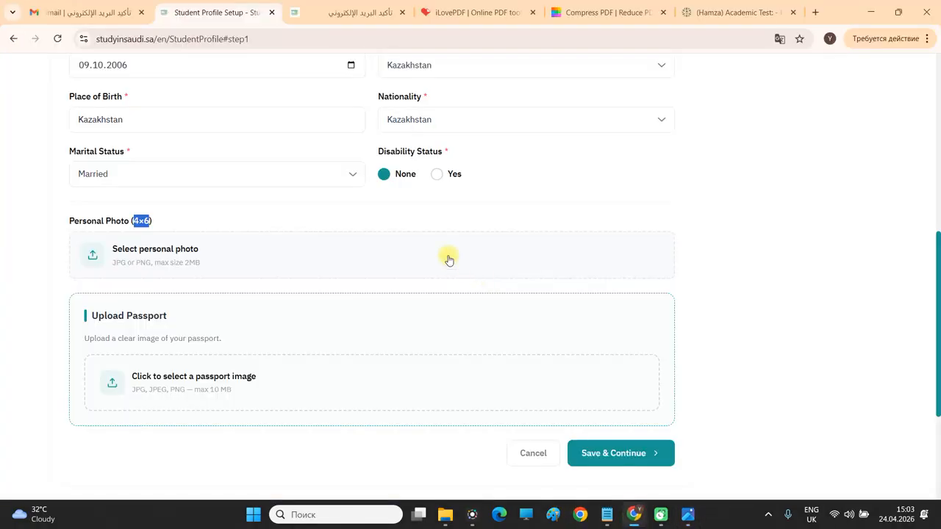
Upload 1. Photo.png from the Video 2026 folder as the personal photo.
{"action": "left_click", "coordinate": [152, 254]}
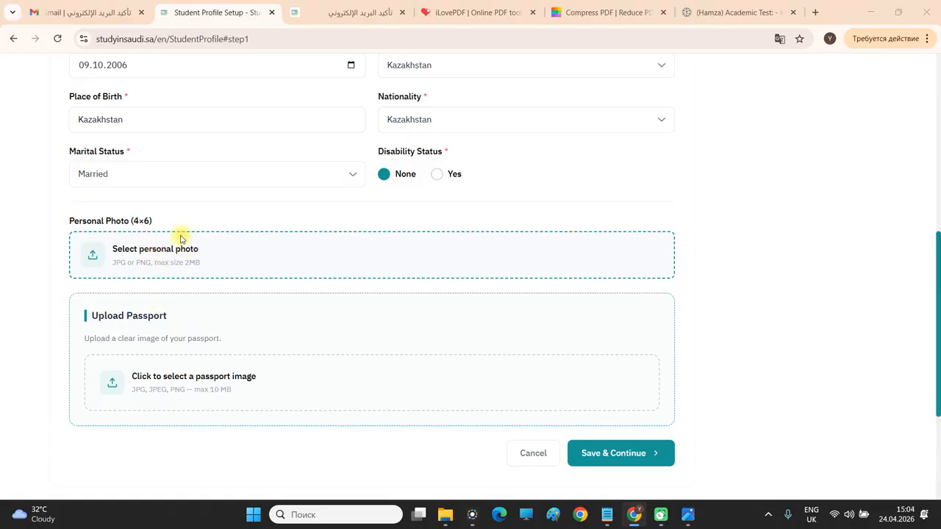
{"action": "left_click_drag", "start_coordinate": [147, 10], "coordinate": [210, 39]}
{"action": "left_click", "coordinate": [445, 518]}
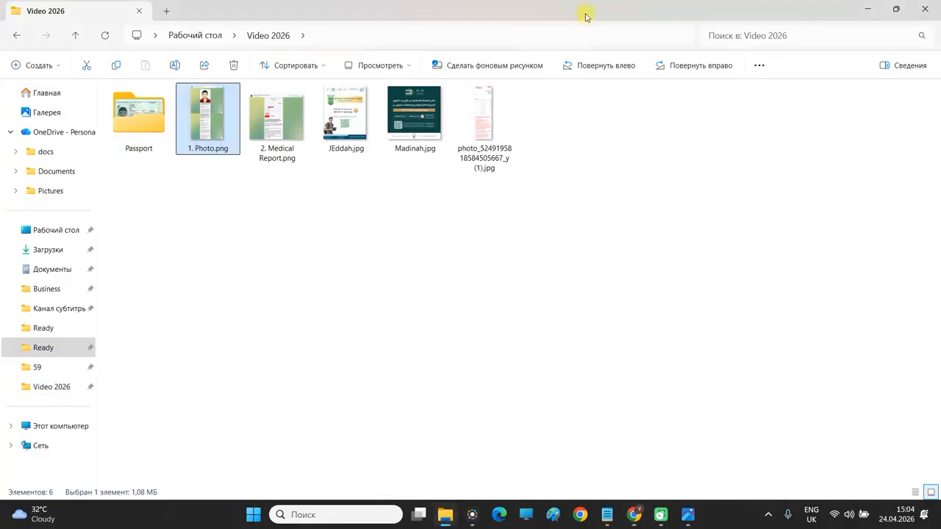
{"action": "left_click", "coordinate": [567, 34]}
{"action": "key", "text": "ctrl+c"}
{"action": "key", "text": "alt+Tab"}
{"action": "left_click", "coordinate": [374, 64]}
{"action": "key", "text": "ctrl+v"}
{"action": "key", "text": "Return"}
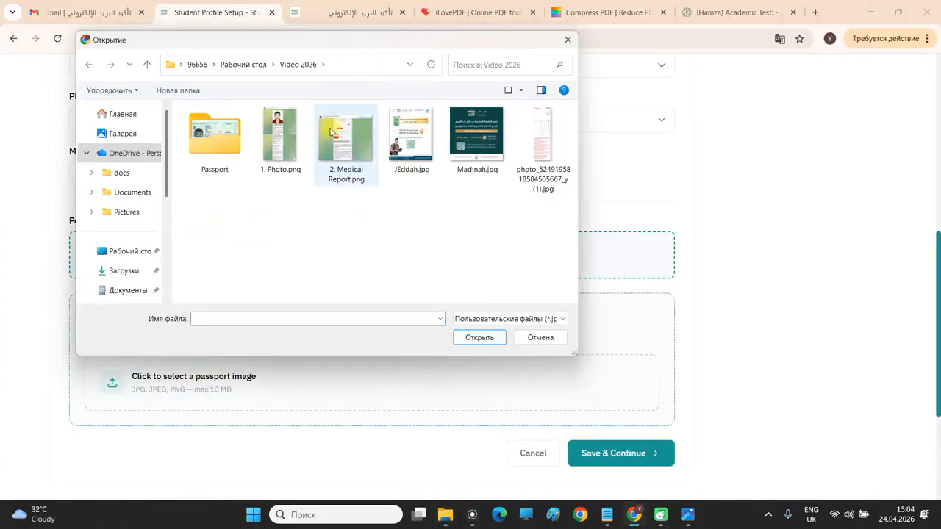
{"action": "double_click", "coordinate": [282, 147]}
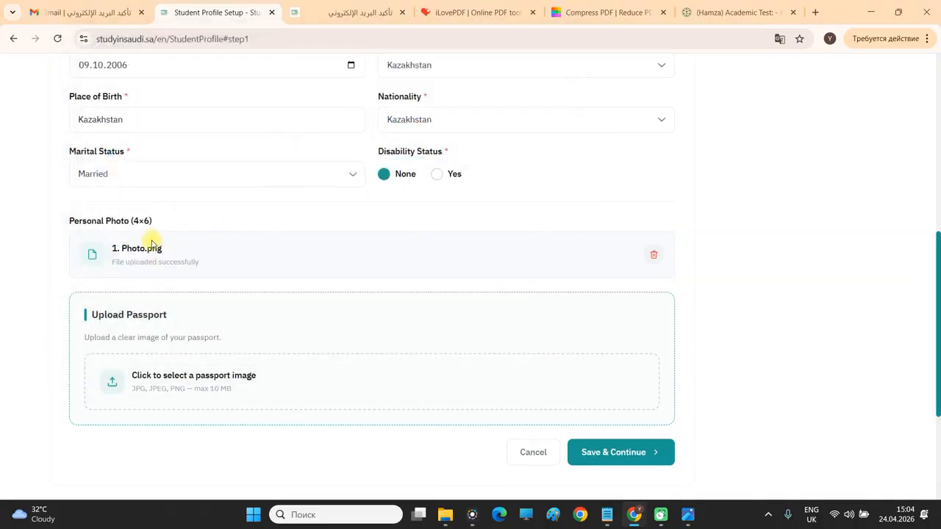
{"action": "scroll", "coordinate": [136, 248], "scroll_direction": "down", "scroll_amount": 1}
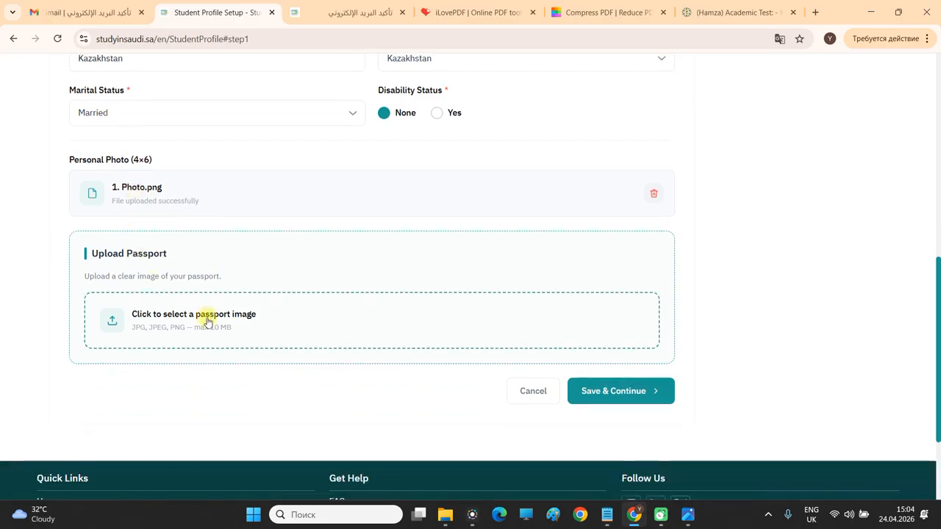
Upload the passport page image from the Passport folder.
{"action": "left_click", "coordinate": [444, 515]}
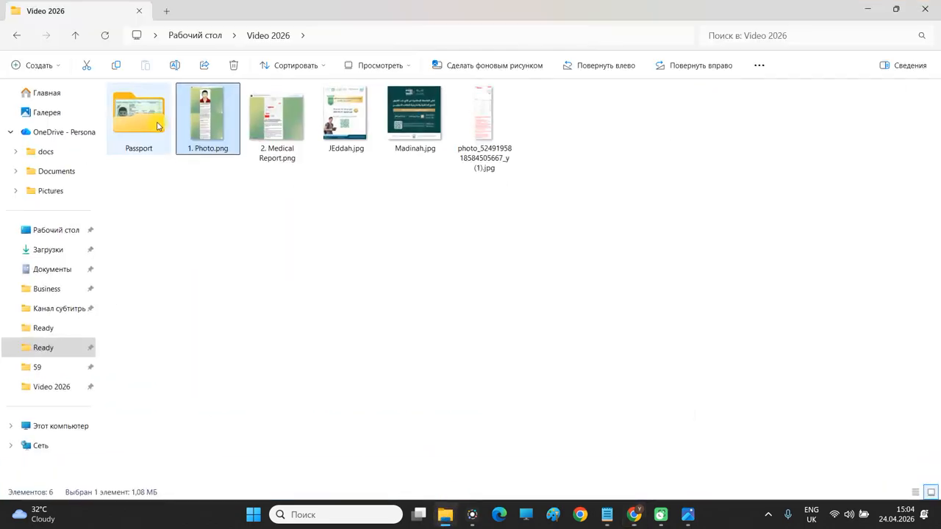
{"action": "double_click", "coordinate": [157, 126]}
{"action": "left_click_drag", "start_coordinate": [195, 17], "coordinate": [621, 144]}
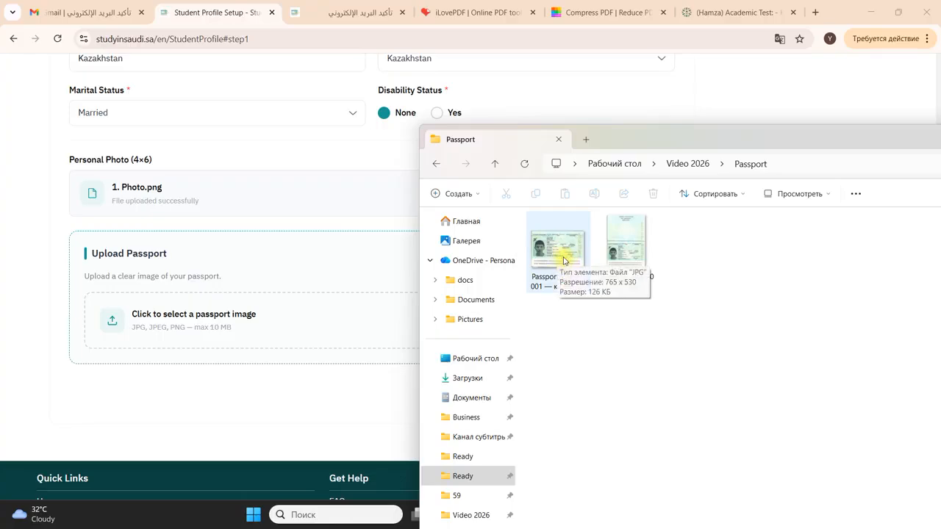
{"action": "left_click", "coordinate": [783, 170]}
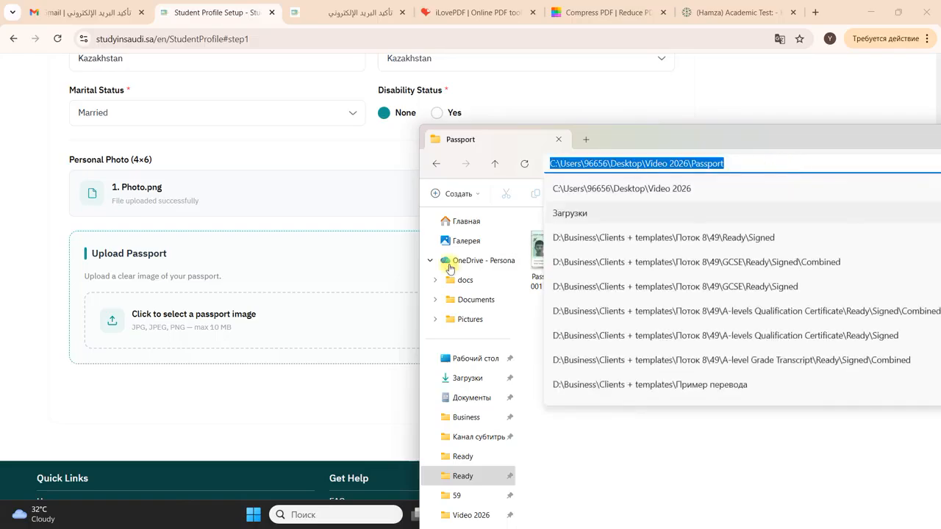
{"action": "left_click", "coordinate": [332, 314]}
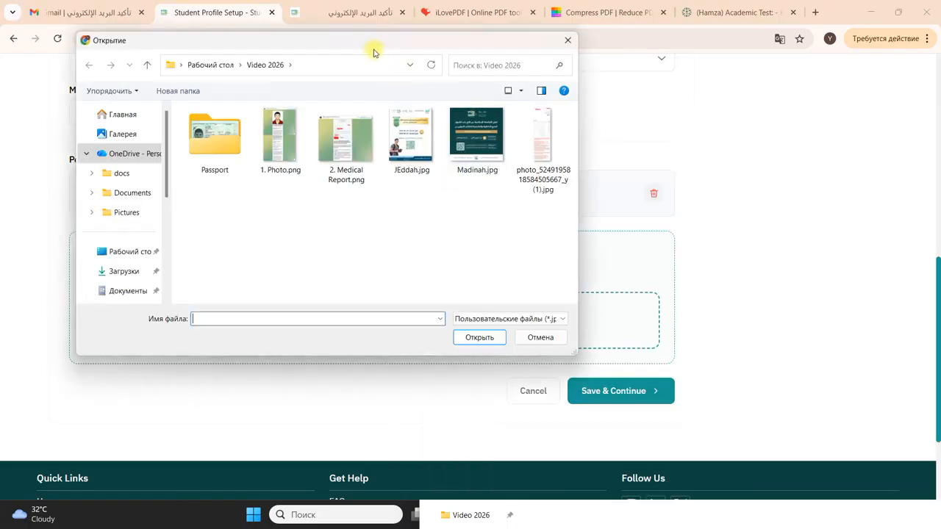
{"action": "double_click", "coordinate": [224, 131]}
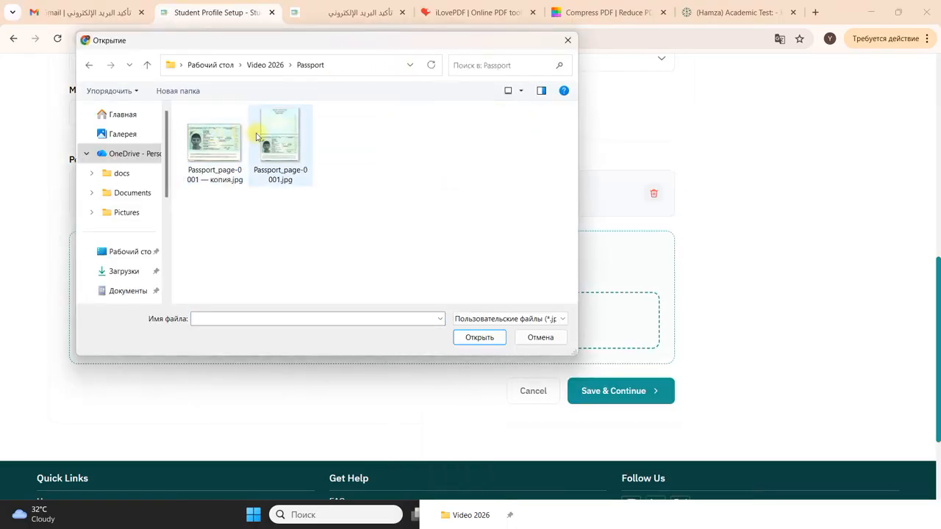
{"action": "double_click", "coordinate": [265, 129]}
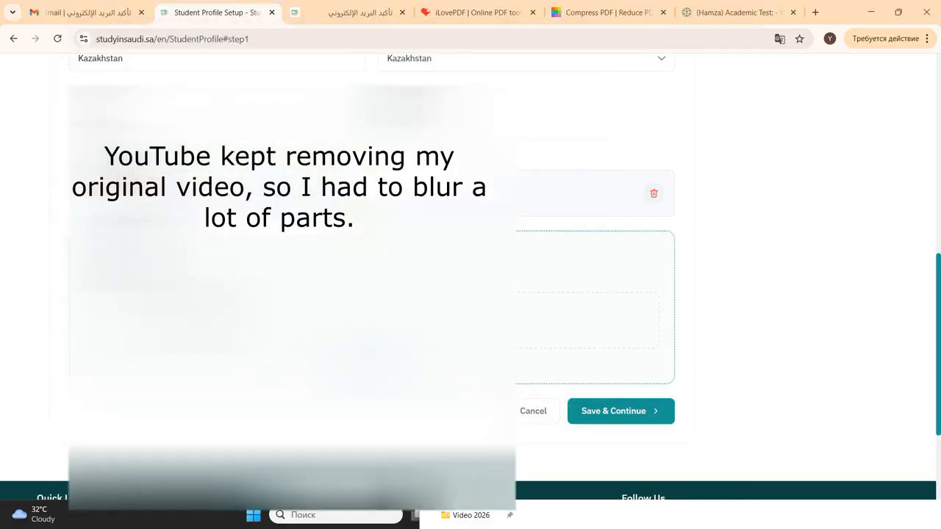
{"action": "scroll", "coordinate": [294, 279], "scroll_direction": "down", "scroll_amount": 3}
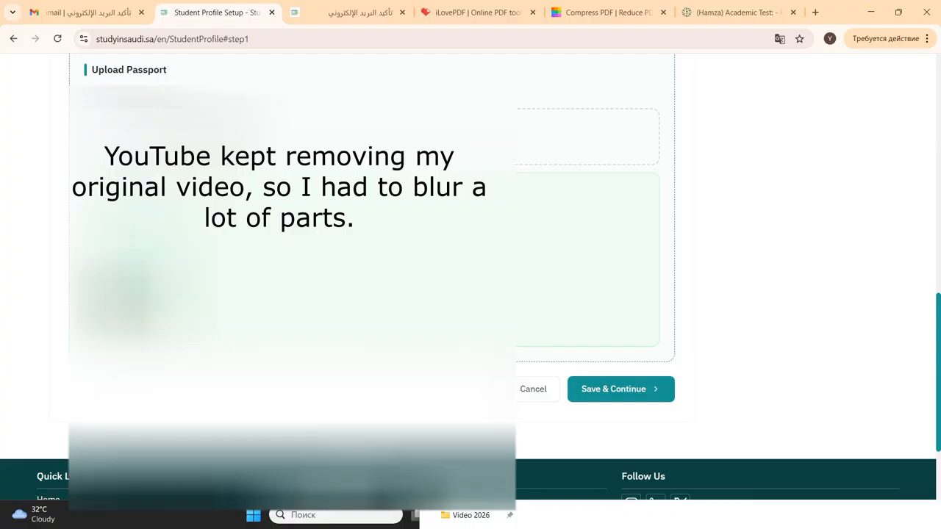
{"action": "scroll", "coordinate": [470, 279], "scroll_direction": "up", "scroll_amount": 2}
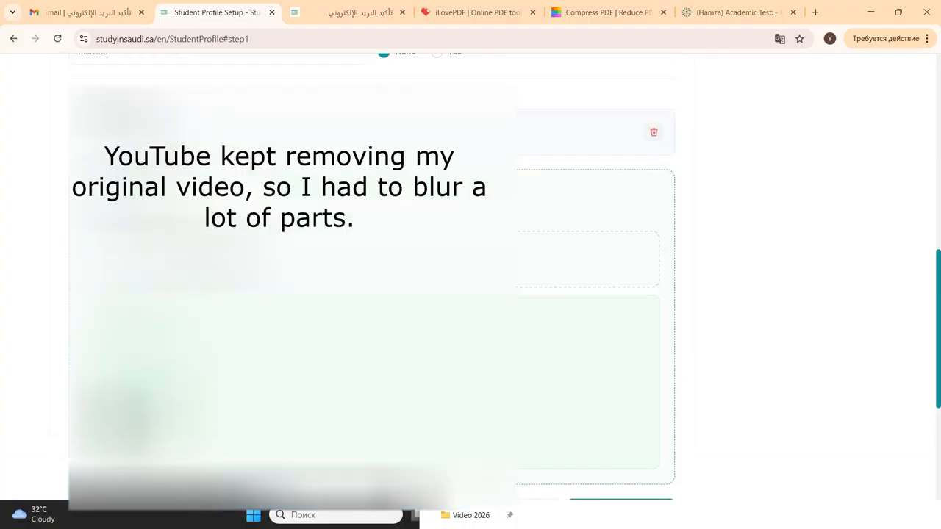
Save Step 1 with Save & Continue, retrying until Step 2 Basic Data opens.
{"action": "left_click", "coordinate": [608, 521]}
{"action": "left_click", "coordinate": [898, 164]}
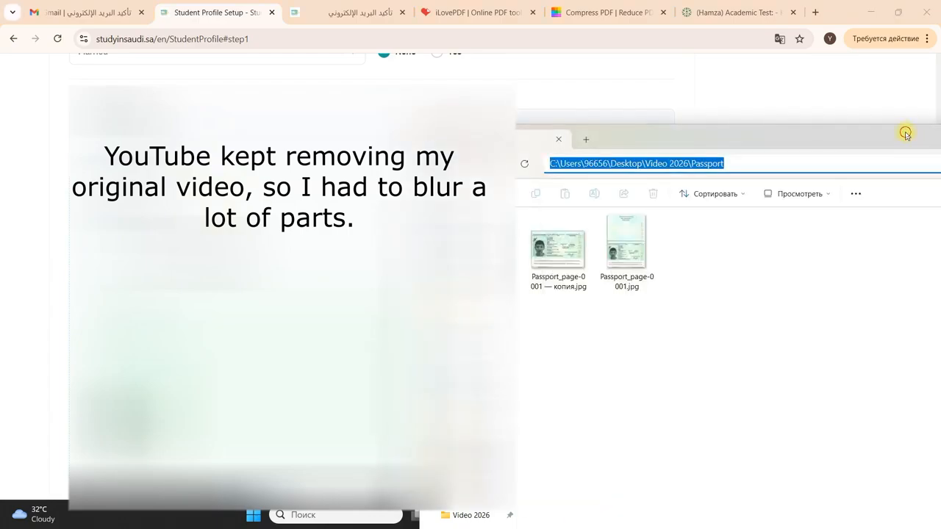
{"action": "double_click", "coordinate": [907, 136]}
{"action": "left_click", "coordinate": [867, 9]}
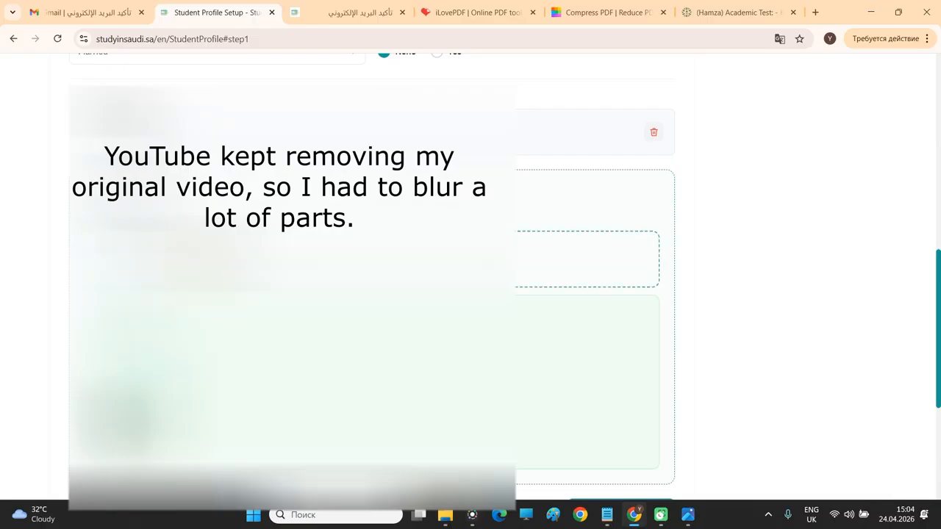
{"action": "scroll", "coordinate": [470, 279], "scroll_direction": "down", "scroll_amount": 1}
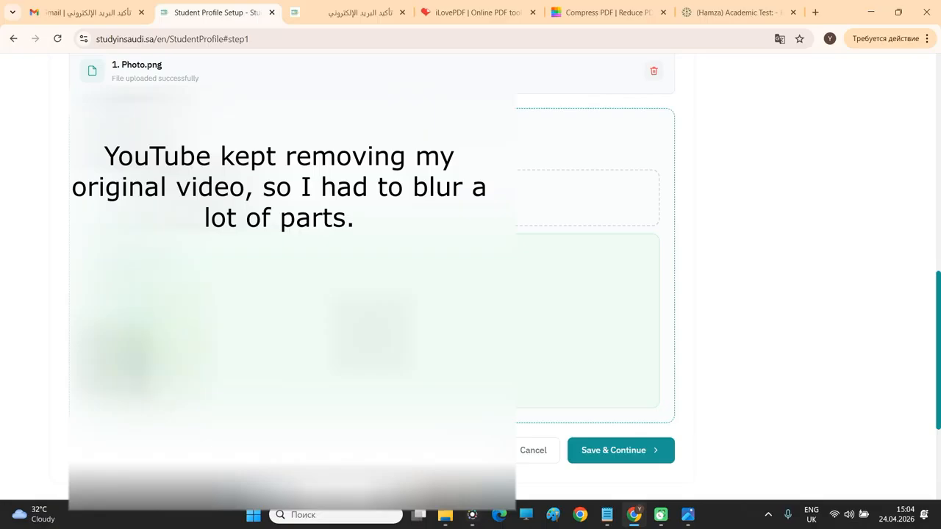
{"action": "scroll", "coordinate": [471, 279], "scroll_direction": "up", "scroll_amount": 3}
{"action": "scroll", "coordinate": [470, 280], "scroll_direction": "down", "scroll_amount": 1}
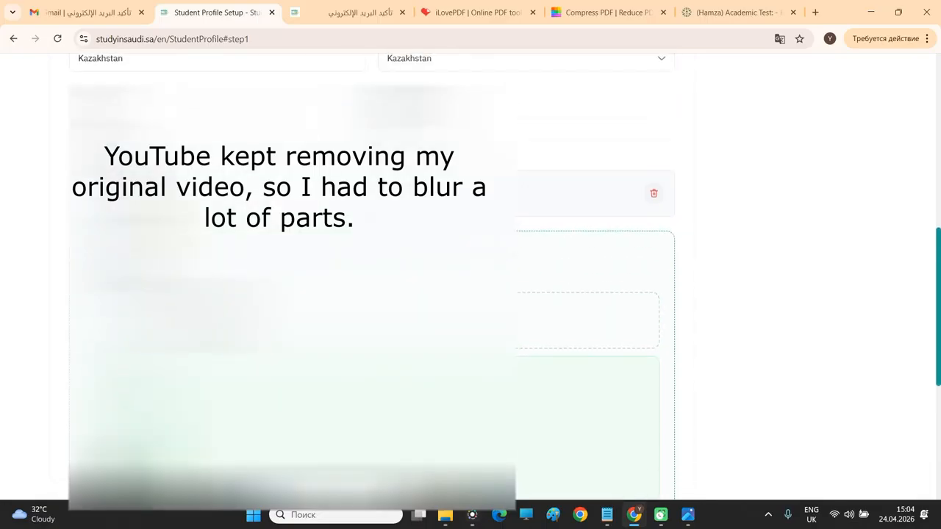
{"action": "scroll", "coordinate": [470, 279], "scroll_direction": "down", "scroll_amount": 3}
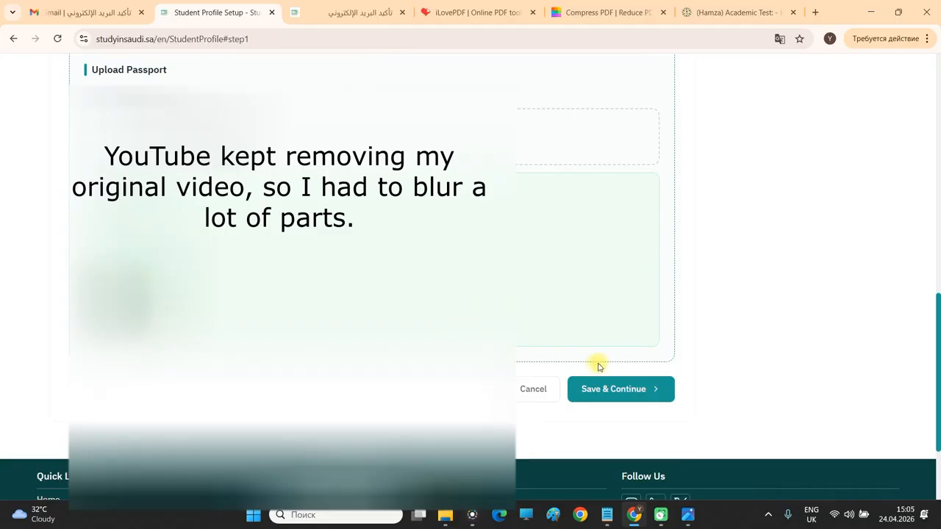
{"action": "left_click", "coordinate": [623, 385]}
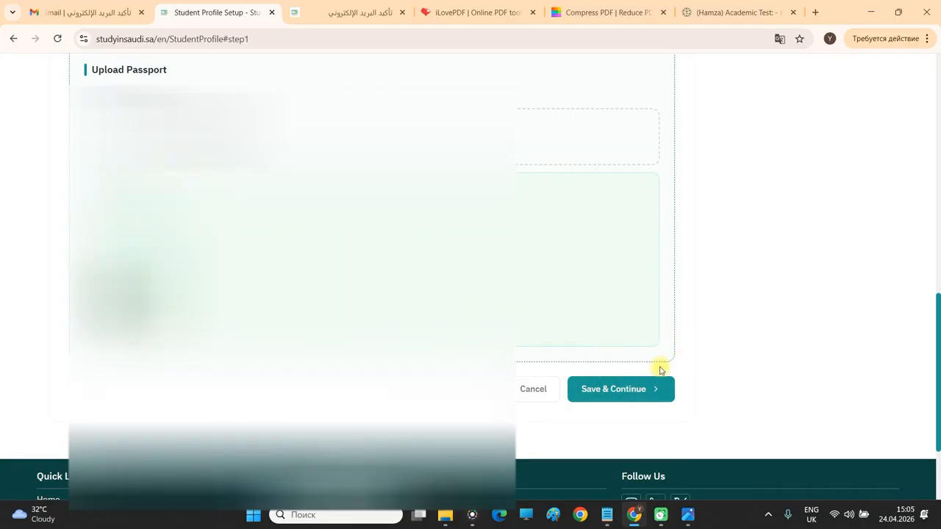
{"action": "left_click_drag", "start_coordinate": [938, 365], "coordinate": [934, 351]}
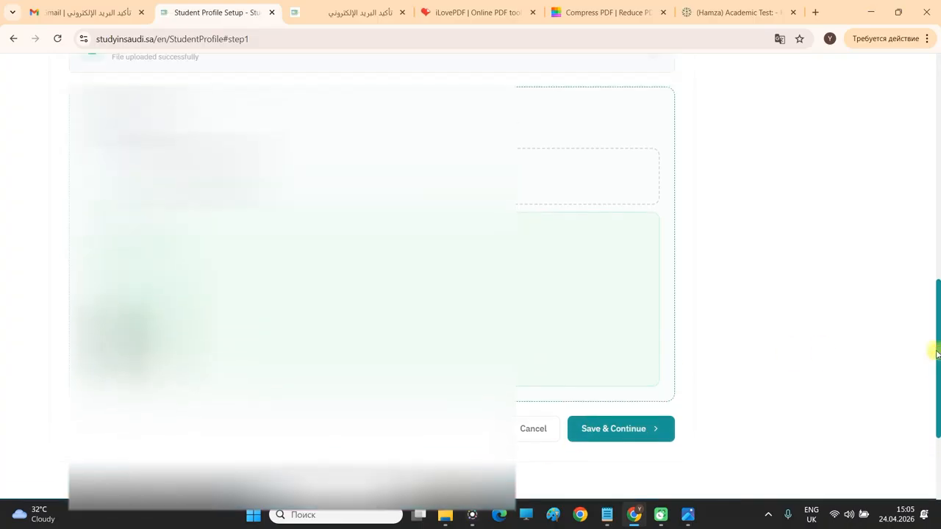
{"action": "left_click", "coordinate": [644, 436]}
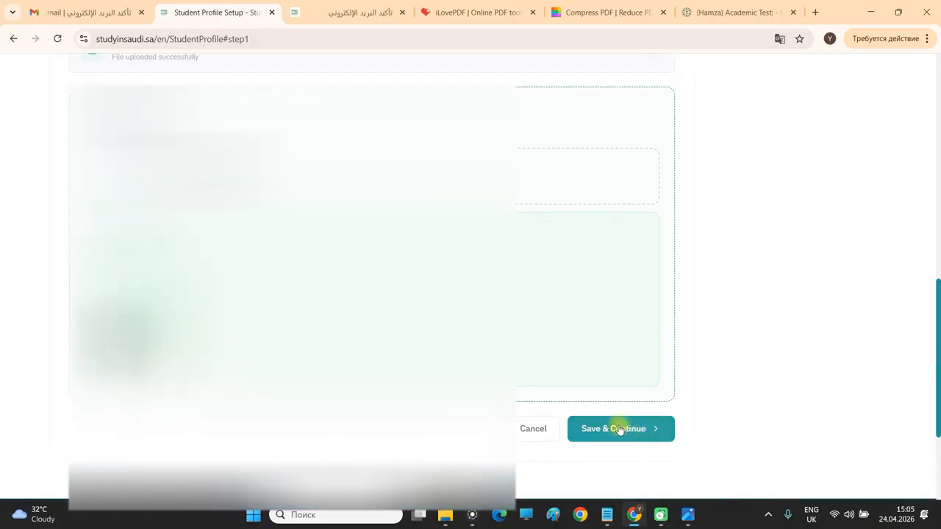
{"action": "scroll", "coordinate": [578, 334], "scroll_direction": "down", "scroll_amount": 2}
{"action": "scroll", "coordinate": [580, 329], "scroll_direction": "up", "scroll_amount": 3}
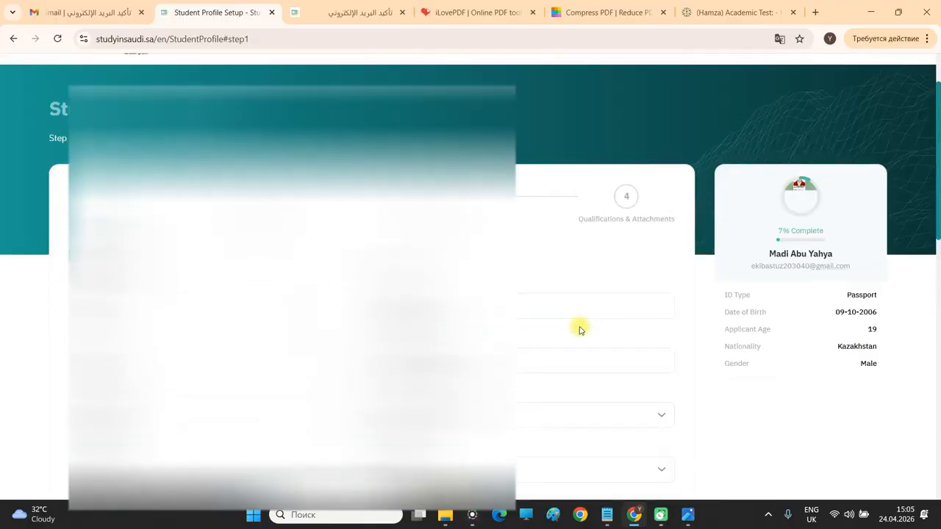
{"action": "scroll", "coordinate": [582, 329], "scroll_direction": "down", "scroll_amount": 8}
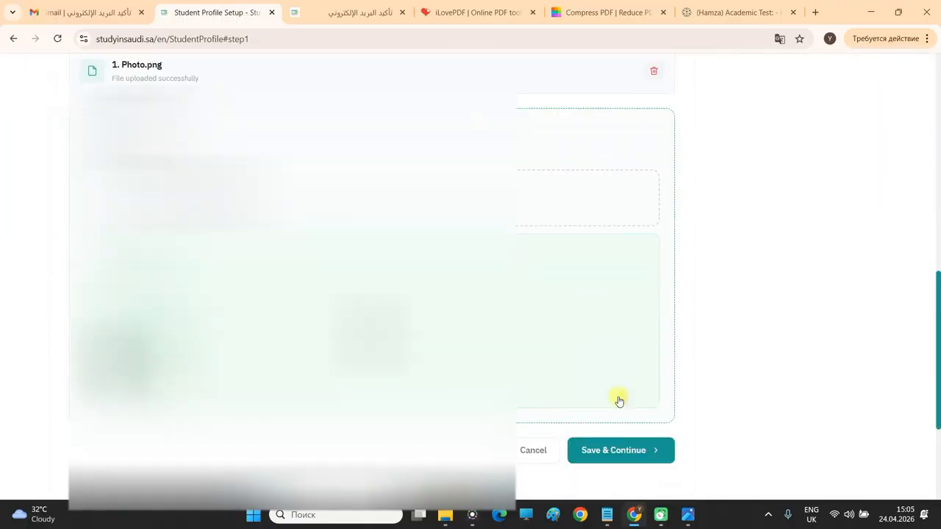
{"action": "left_click", "coordinate": [602, 450]}
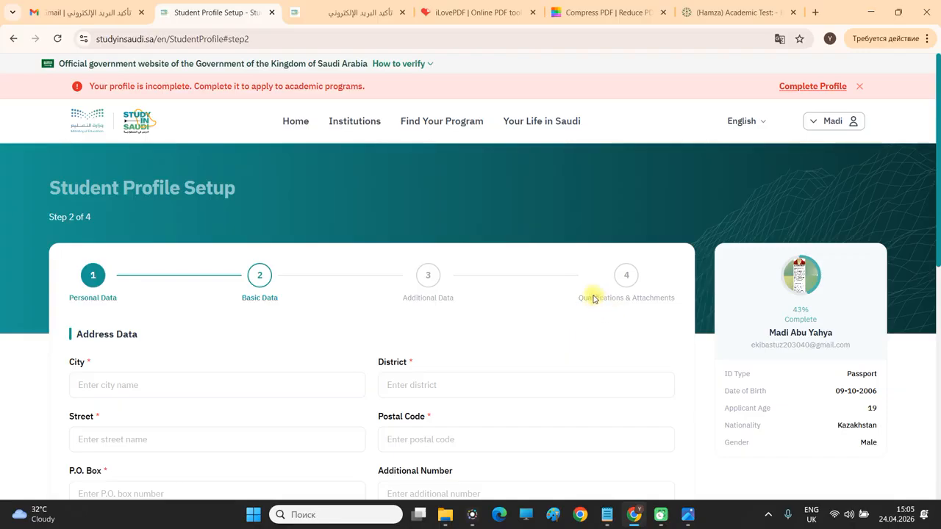
Enter Ekibastuz as the city, 'District' as the district and 'Street' as the street.
{"action": "scroll", "coordinate": [441, 257], "scroll_direction": "down", "scroll_amount": 1}
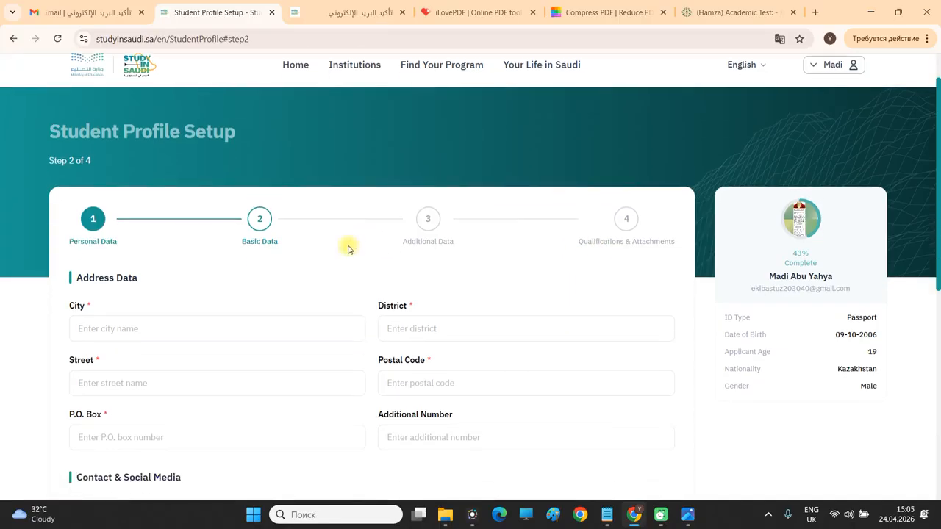
{"action": "scroll", "coordinate": [250, 229], "scroll_direction": "down", "scroll_amount": 1}
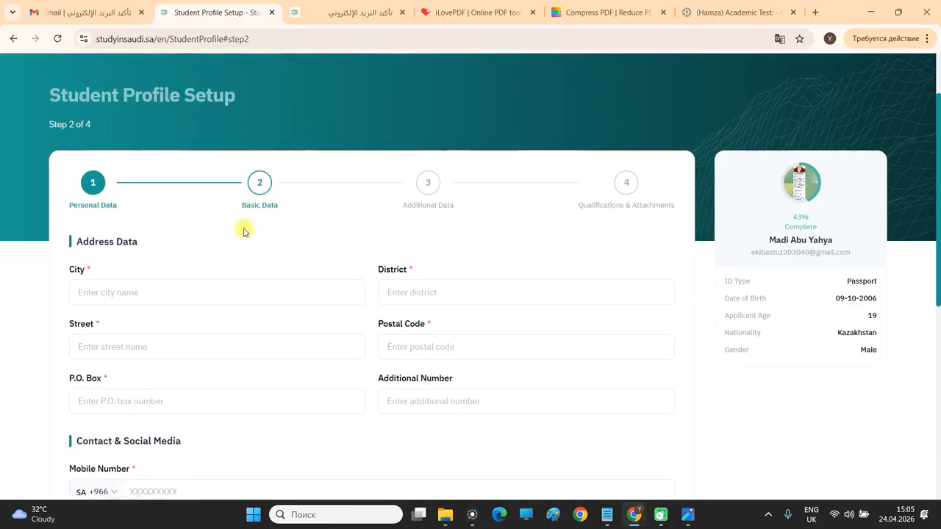
{"action": "left_click", "coordinate": [115, 260]}
{"action": "scroll", "coordinate": [218, 213], "scroll_direction": "down", "scroll_amount": 2}
{"action": "type", "text": "Edmonton"}
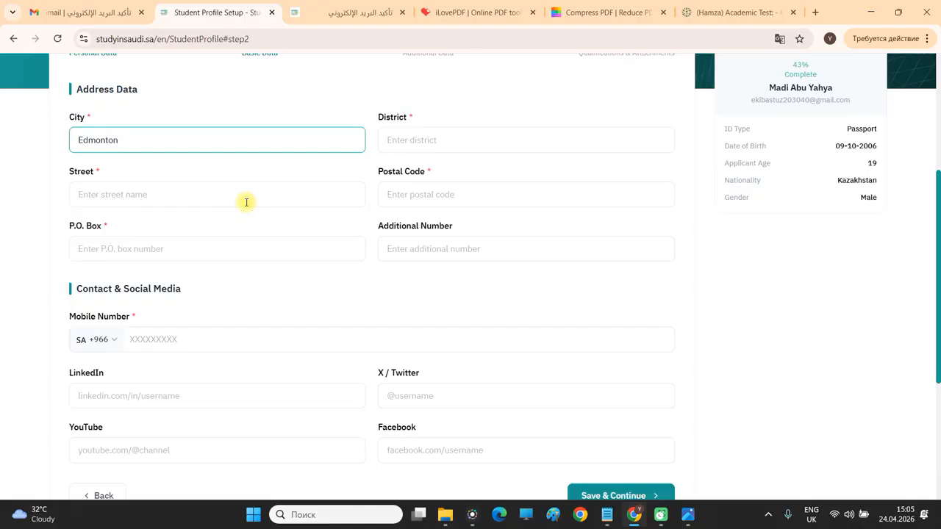
{"action": "key", "text": "ctrl+a"}
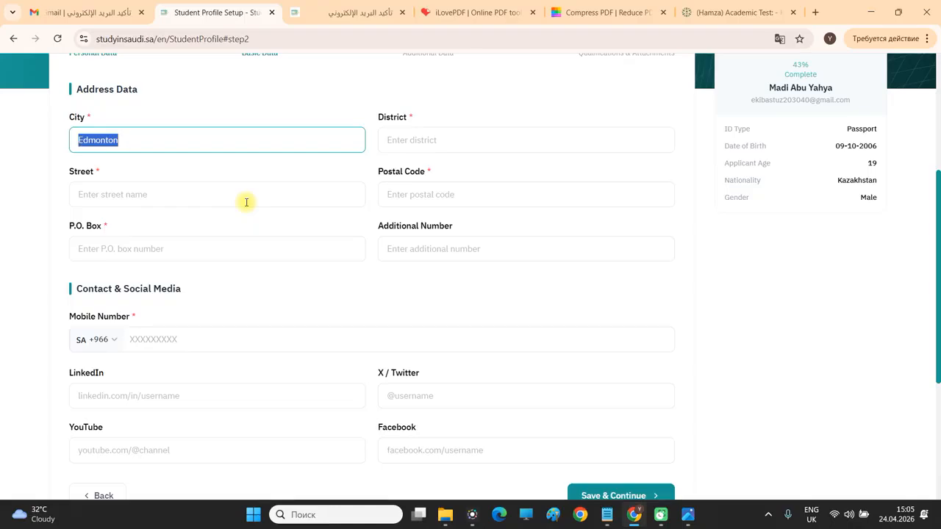
{"action": "type", "text": "Ekibastuz"}
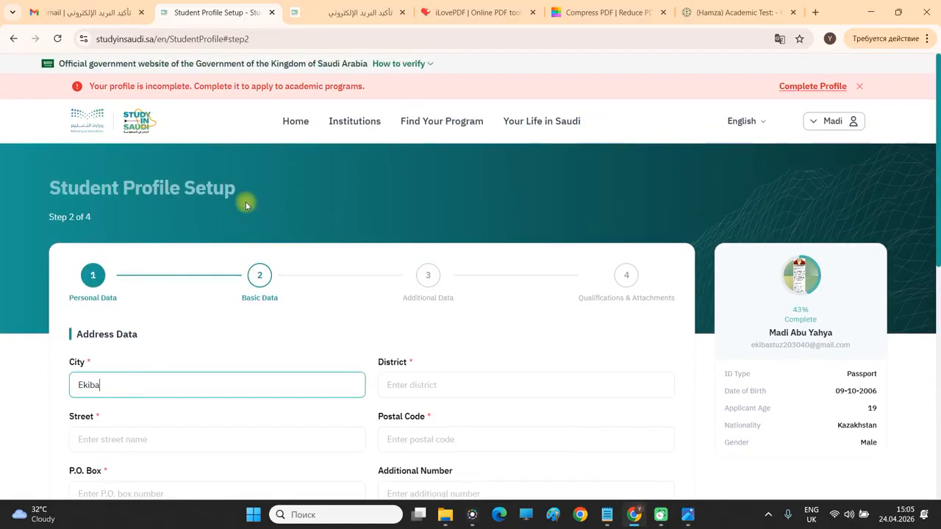
{"action": "scroll", "coordinate": [426, 254], "scroll_direction": "down", "scroll_amount": 2}
{"action": "left_click", "coordinate": [427, 254]}
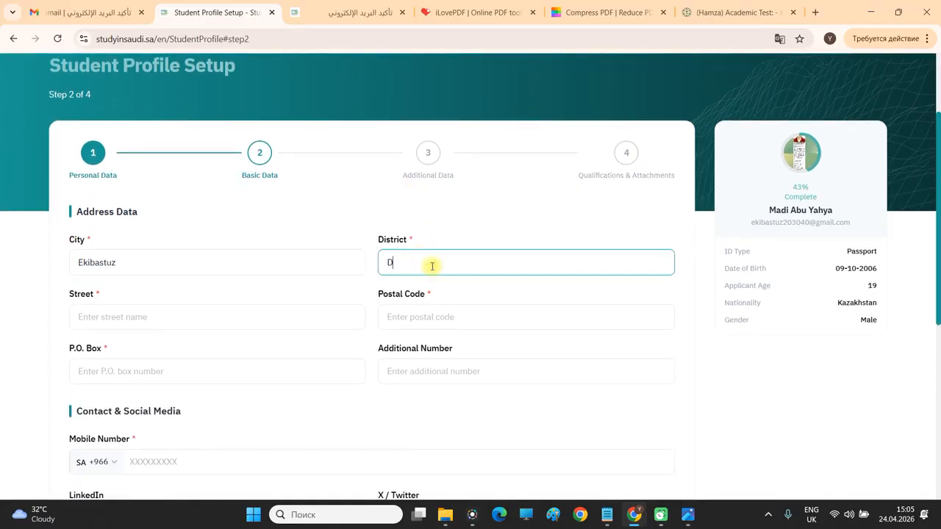
{"action": "type", "text": "District"}
{"action": "key", "text": "ctrl+a"}
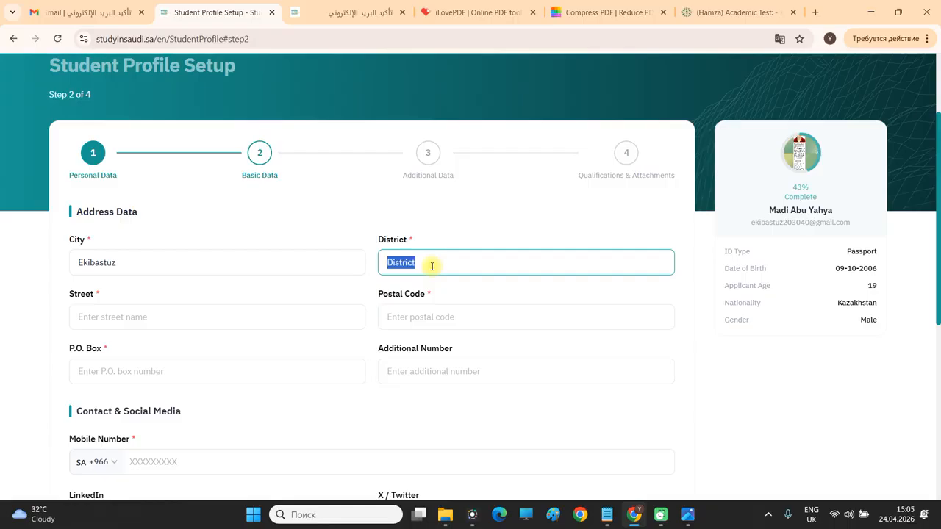
{"action": "left_click", "coordinate": [154, 312]}
{"action": "scroll", "coordinate": [182, 270], "scroll_direction": "down", "scroll_amount": 1}
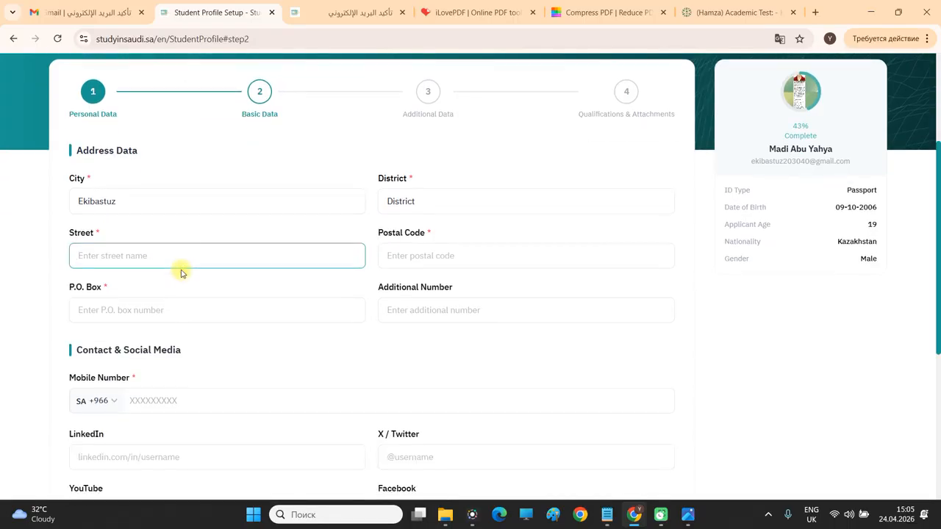
{"action": "type", "text": "Street"}
Fill the postal code and P.O. box with 12345, trimming the extra digit.
{"action": "left_click", "coordinate": [529, 251]}
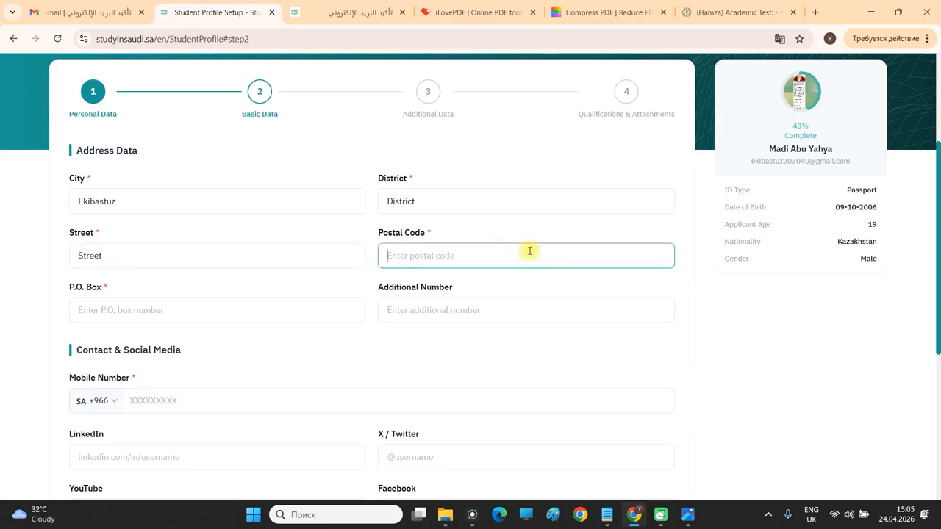
{"action": "type", "text": "123456"}
{"action": "left_click", "coordinate": [269, 311]}
{"action": "left_click", "coordinate": [414, 257]}
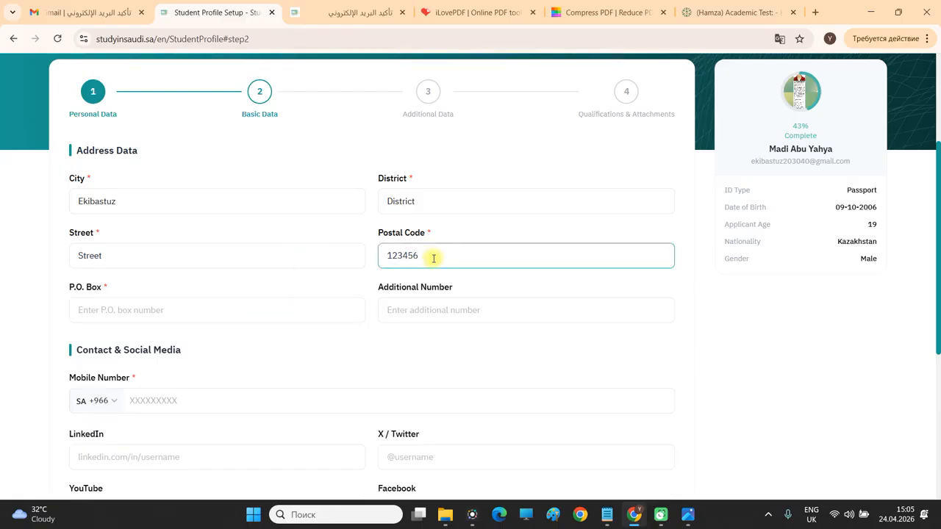
{"action": "left_click_drag", "start_coordinate": [430, 258], "coordinate": [387, 255]}
{"action": "left_click", "coordinate": [422, 256]}
{"action": "left_click", "coordinate": [267, 308]}
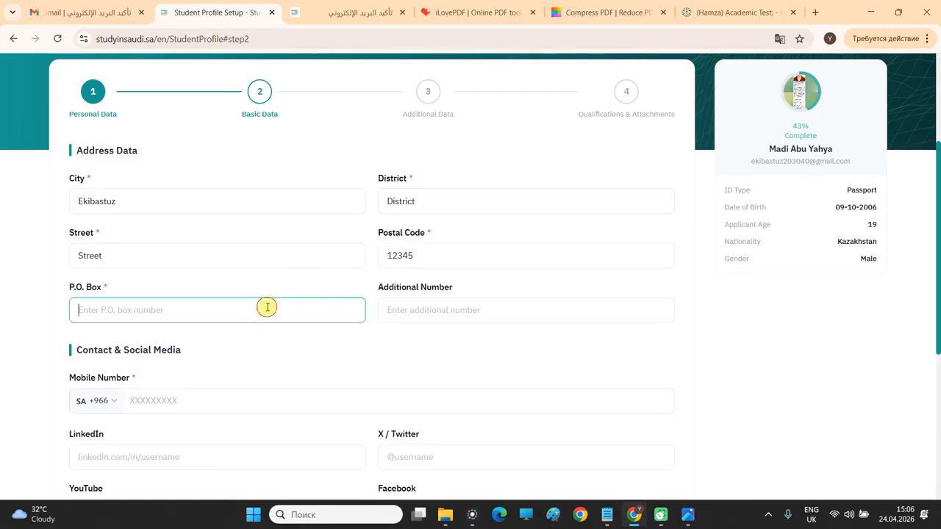
{"action": "type", "text": "123456"}
{"action": "left_click", "coordinate": [512, 318]}
{"action": "left_click", "coordinate": [124, 308]}
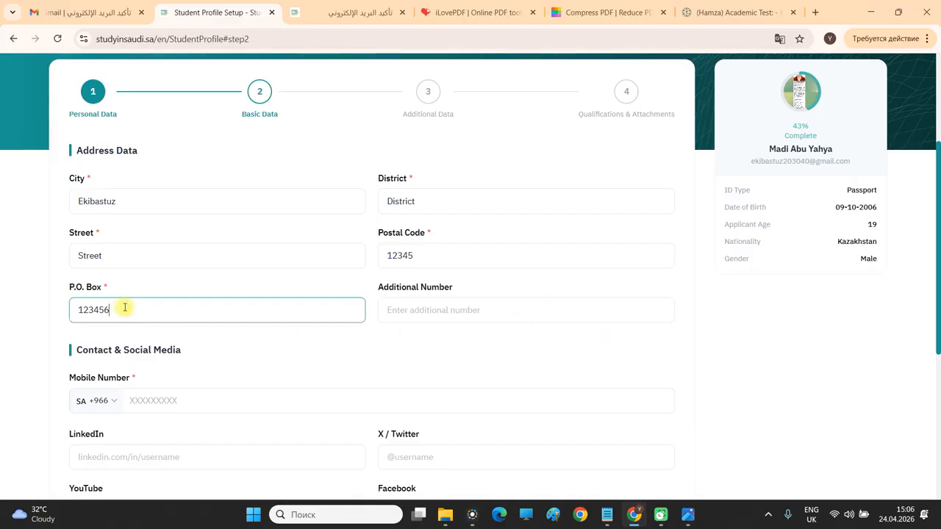
{"action": "key", "text": "BackSpace"}
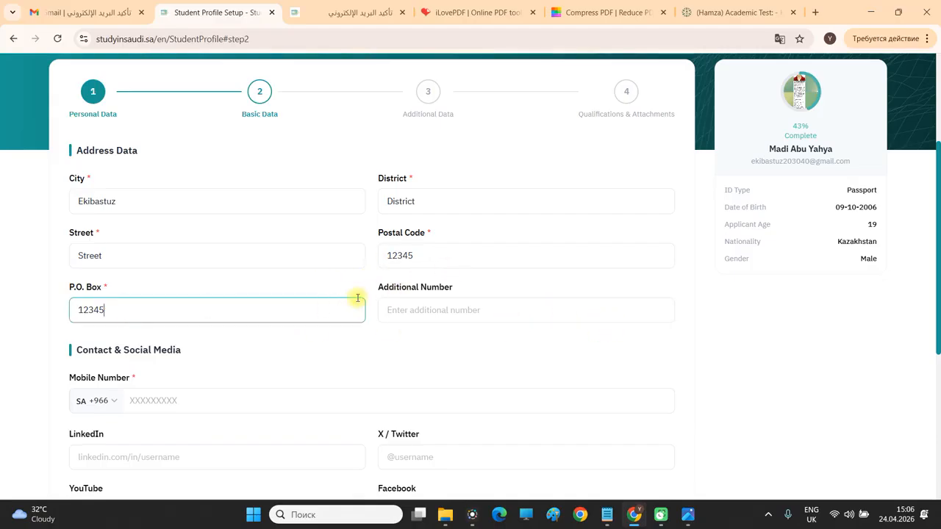
{"action": "scroll", "coordinate": [357, 298], "scroll_direction": "down", "scroll_amount": 3}
{"action": "scroll", "coordinate": [355, 265], "scroll_direction": "up", "scroll_amount": 1}
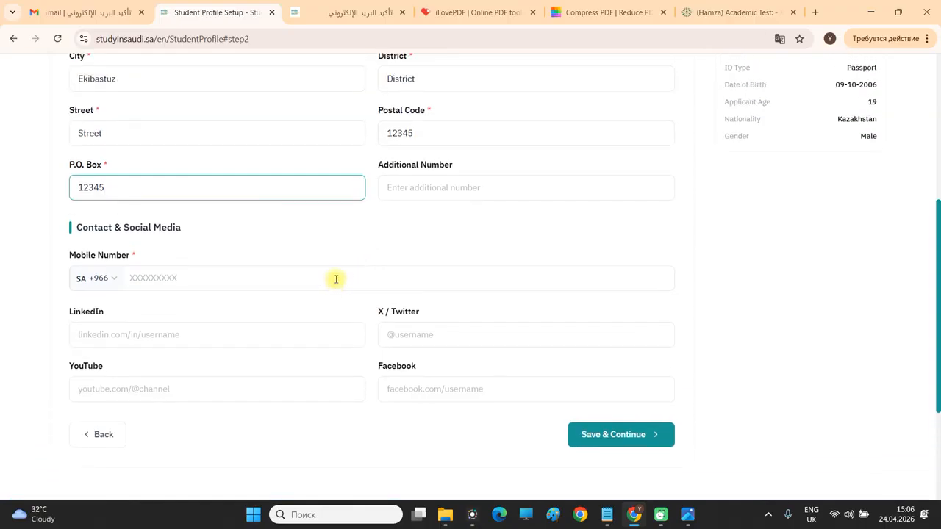
Add the 6 back to the postal code and P.O. box, making both 123456.
{"action": "left_click", "coordinate": [453, 136]}
{"action": "type", "text": "6"}
{"action": "left_click", "coordinate": [213, 184]}
{"action": "type", "text": "6"}
Browse the mobile country code list, temporarily choosing GB +44.
{"action": "left_click", "coordinate": [114, 279]}
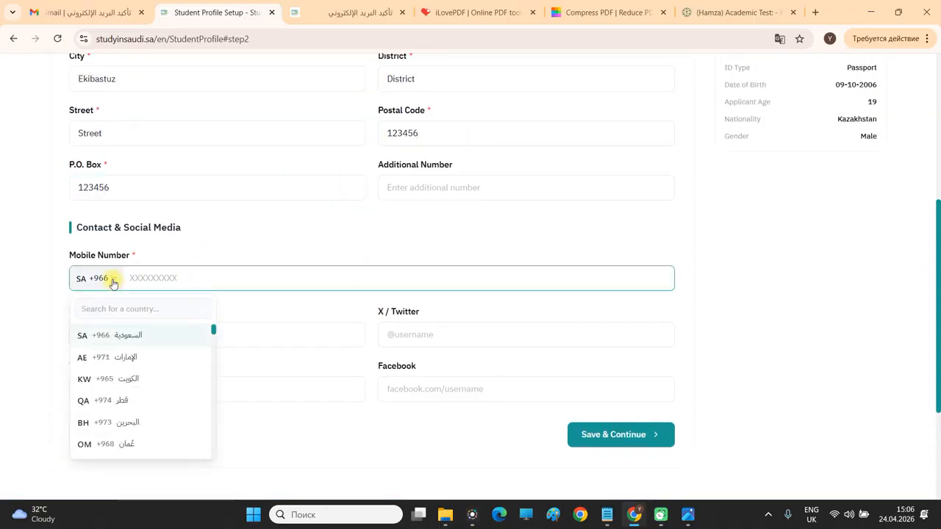
{"action": "scroll", "coordinate": [167, 344], "scroll_direction": "down", "scroll_amount": 3}
{"action": "scroll", "coordinate": [233, 263], "scroll_direction": "up", "scroll_amount": 4}
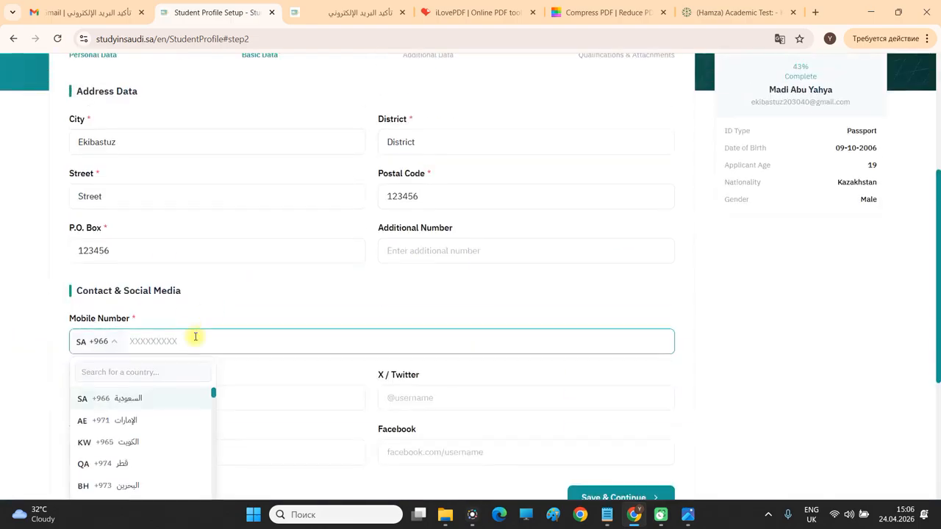
{"action": "scroll", "coordinate": [197, 335], "scroll_direction": "down", "scroll_amount": 1}
{"action": "left_click", "coordinate": [193, 314]}
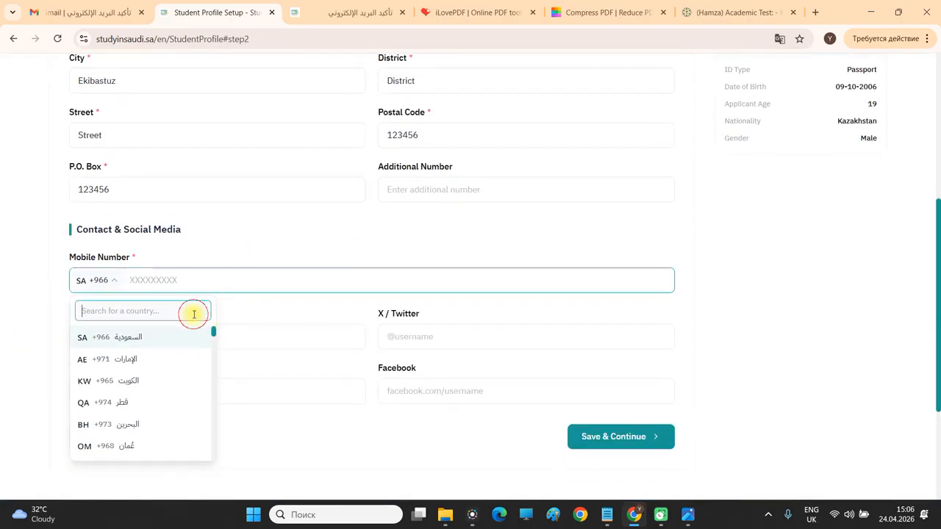
{"action": "type", "text": "uni"}
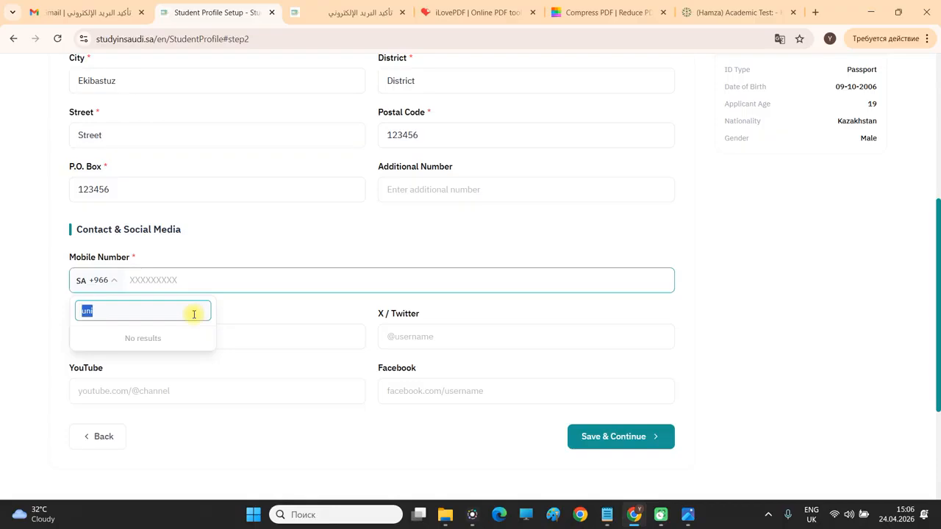
{"action": "key", "text": "BackSpace"}
{"action": "left_click_drag", "start_coordinate": [214, 335], "coordinate": [203, 458]}
{"action": "left_click", "coordinate": [199, 451]}
{"action": "left_click", "coordinate": [94, 276]}
{"action": "left_click", "coordinate": [109, 310]}
{"action": "type", "text": "+44"}
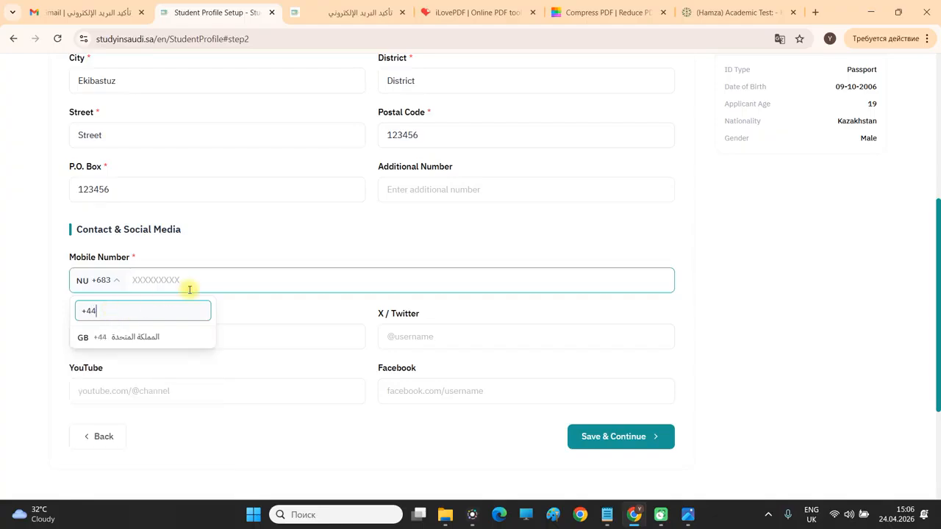
{"action": "left_click", "coordinate": [168, 336]}
Switch the country code to Kazakhstan +7 and enter the student's mobile number.
{"action": "left_click", "coordinate": [156, 279]}
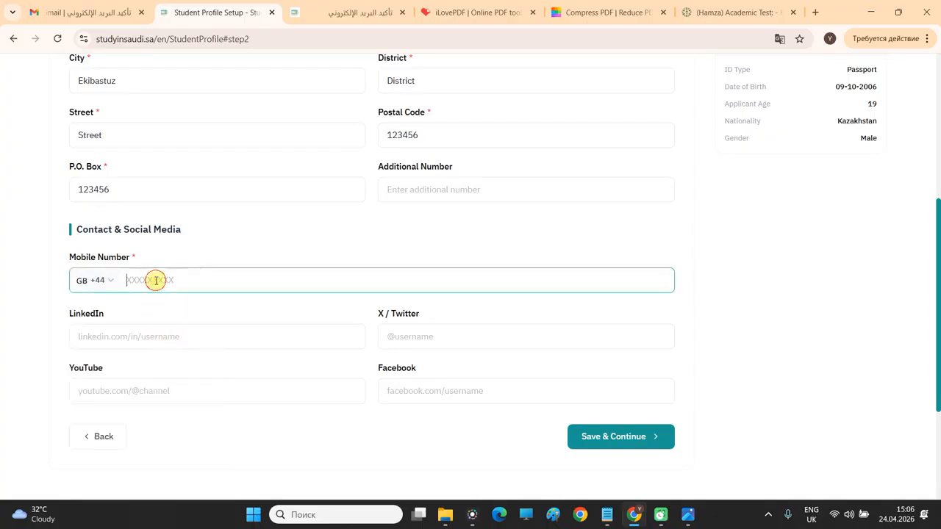
{"action": "left_click", "coordinate": [111, 280]}
{"action": "left_click_drag", "start_coordinate": [212, 332], "coordinate": [213, 413]}
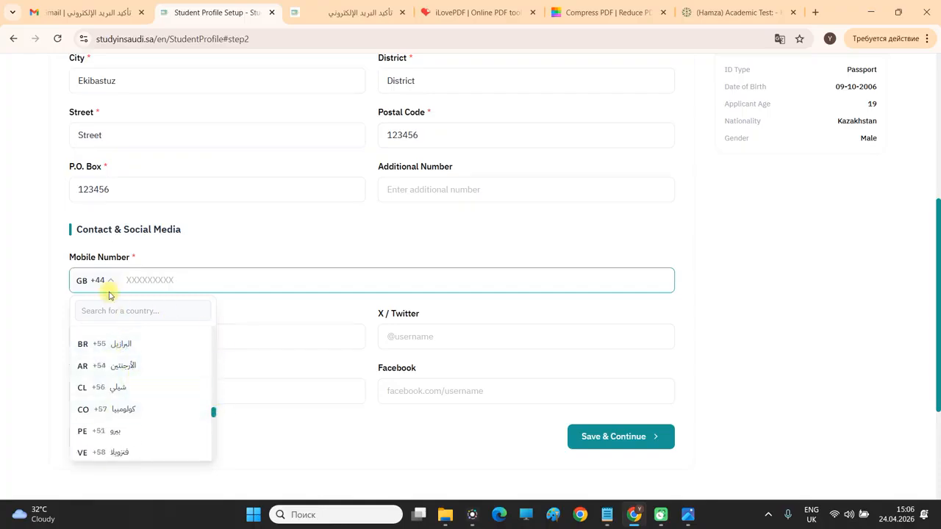
{"action": "left_click", "coordinate": [199, 257]}
{"action": "left_click", "coordinate": [106, 287]}
{"action": "type", "text": "k"}
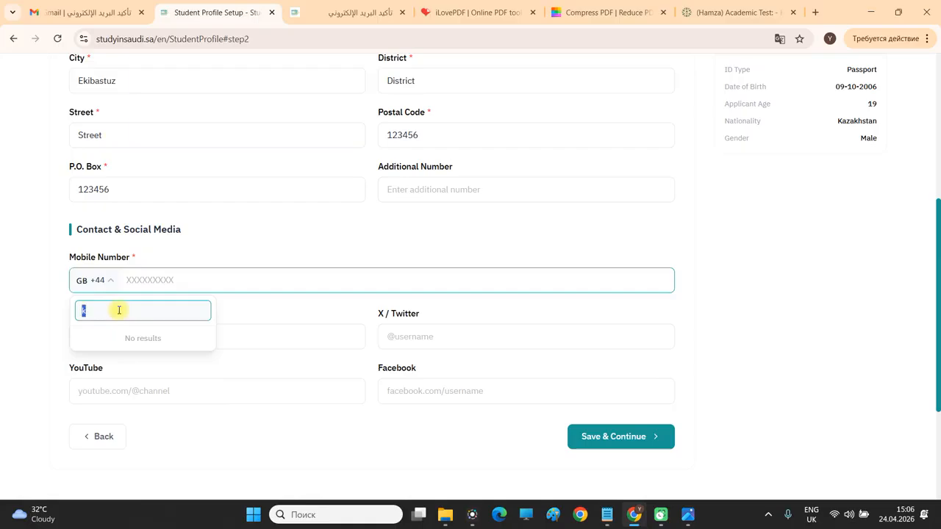
{"action": "type", "text": "+7"}
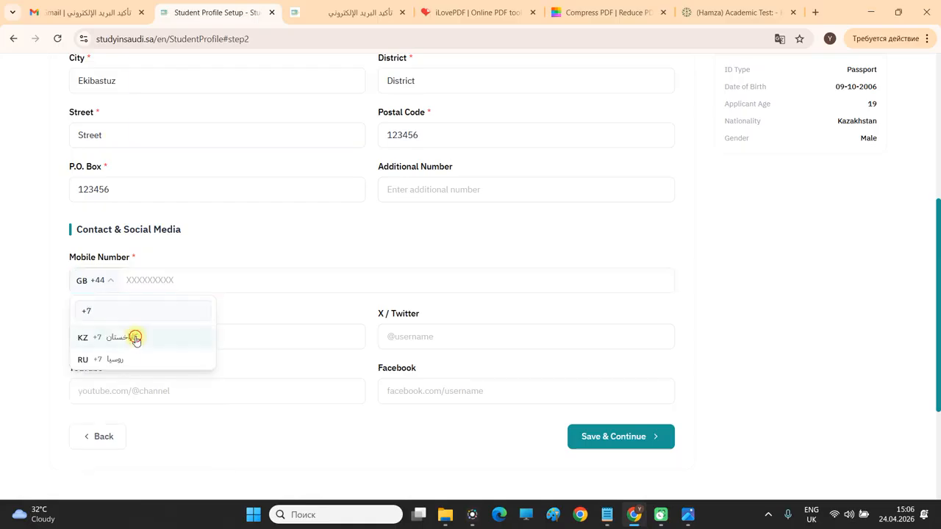
{"action": "left_click", "coordinate": [135, 336]}
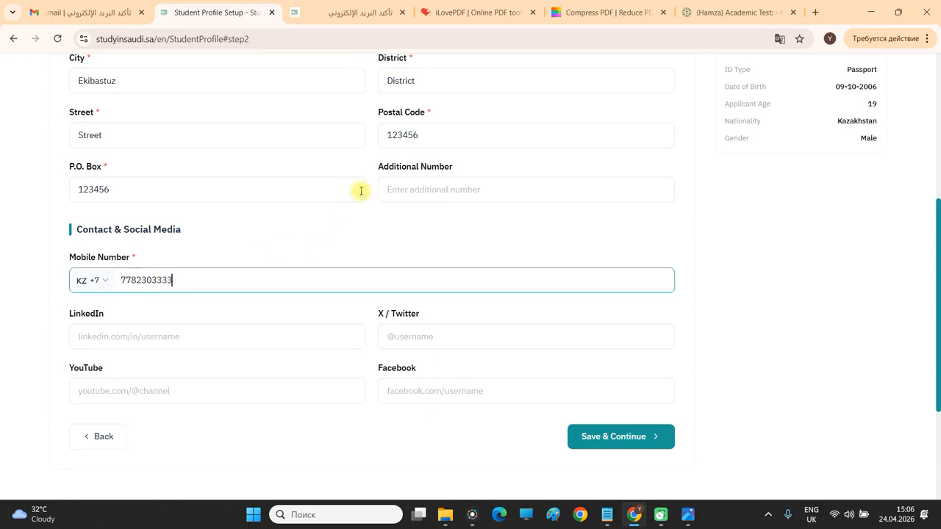
Leave the LinkedIn and YouTube fields empty and dismiss the email autofill suggestions.
{"action": "left_click", "coordinate": [430, 244]}
{"action": "left_click", "coordinate": [108, 340]}
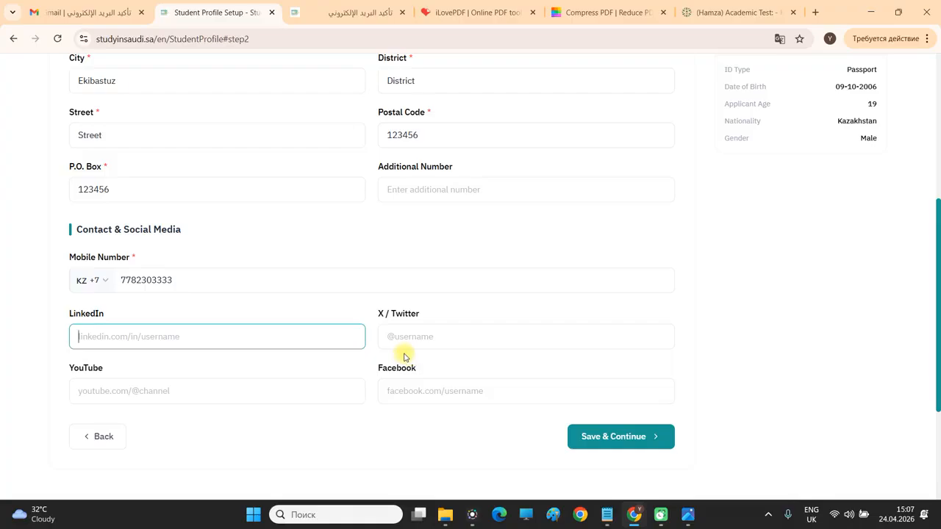
{"action": "left_click", "coordinate": [137, 392]}
{"action": "left_click", "coordinate": [745, 357]}
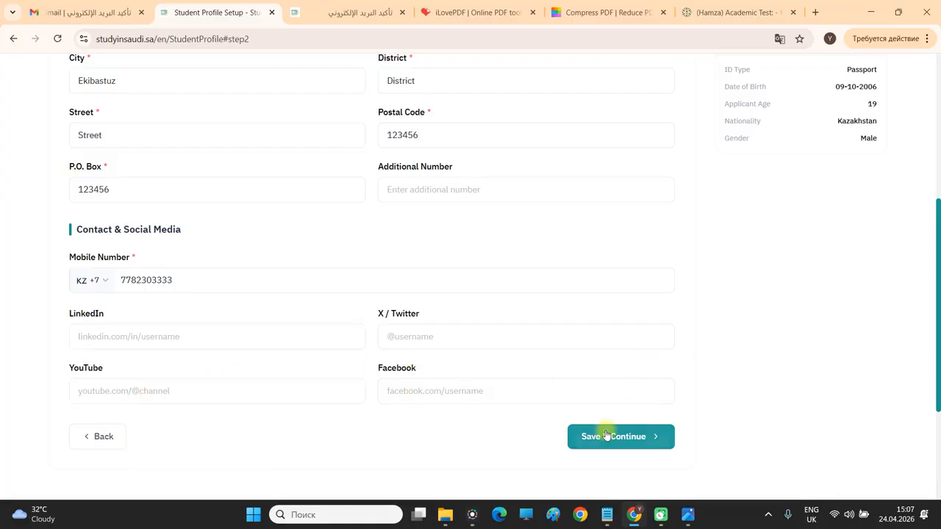
Save Step 2 Basic Data, recheck the Basic Data step, then save again to reach Additional Data.
{"action": "left_click", "coordinate": [606, 436]}
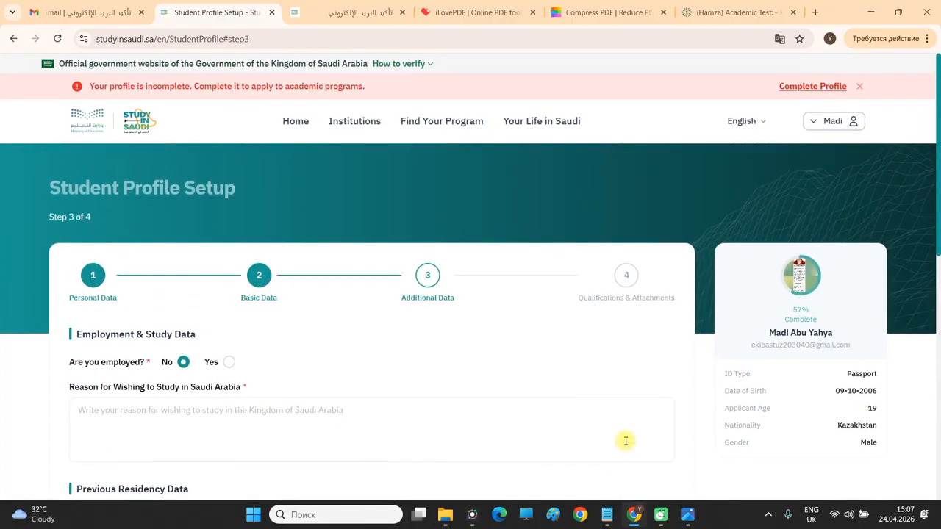
{"action": "scroll", "coordinate": [613, 427], "scroll_direction": "down", "scroll_amount": 6}
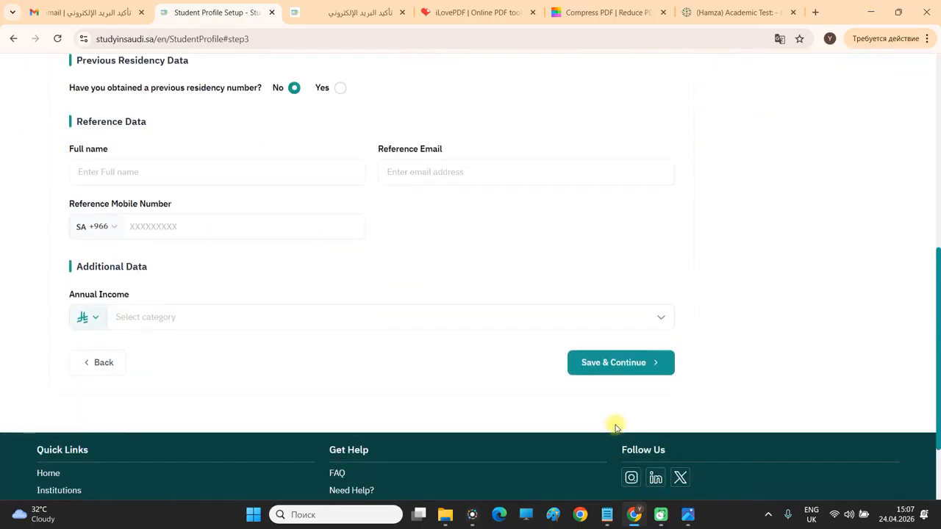
{"action": "scroll", "coordinate": [298, 267], "scroll_direction": "up", "scroll_amount": 5}
{"action": "left_click", "coordinate": [259, 214]}
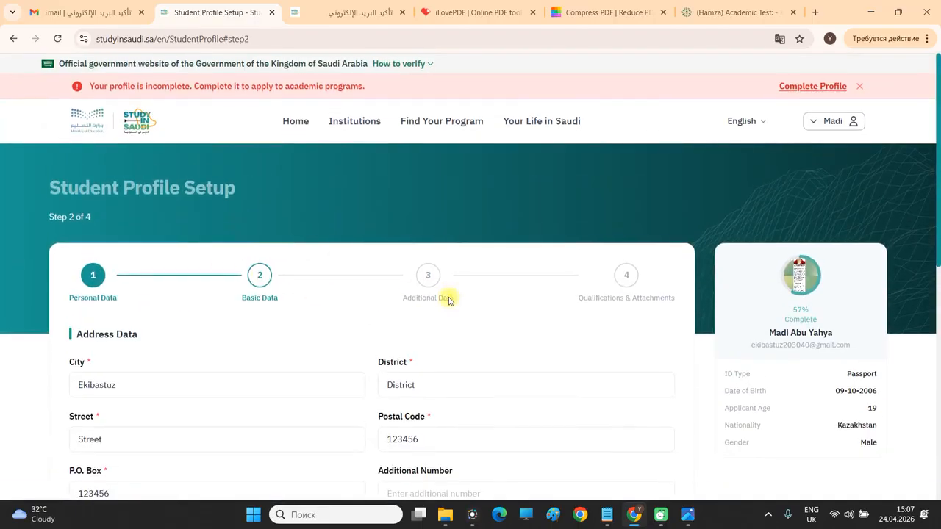
{"action": "scroll", "coordinate": [441, 296], "scroll_direction": "down", "scroll_amount": 3}
{"action": "scroll", "coordinate": [441, 318], "scroll_direction": "down", "scroll_amount": 3}
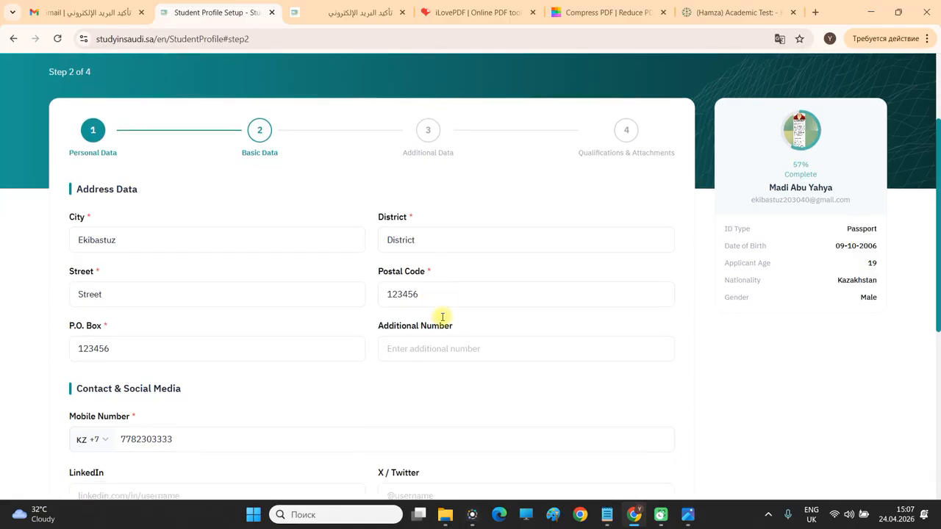
{"action": "scroll", "coordinate": [443, 320], "scroll_direction": "down", "scroll_amount": 1}
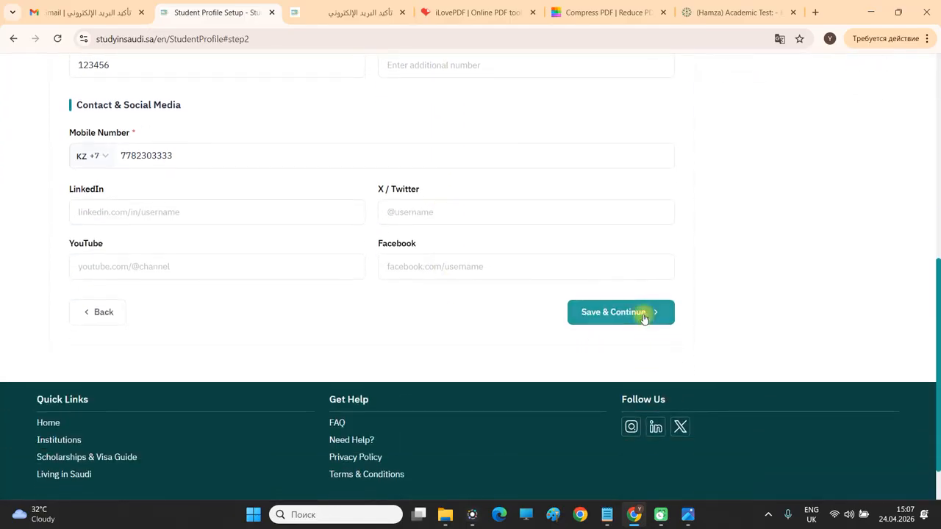
{"action": "left_click", "coordinate": [644, 319]}
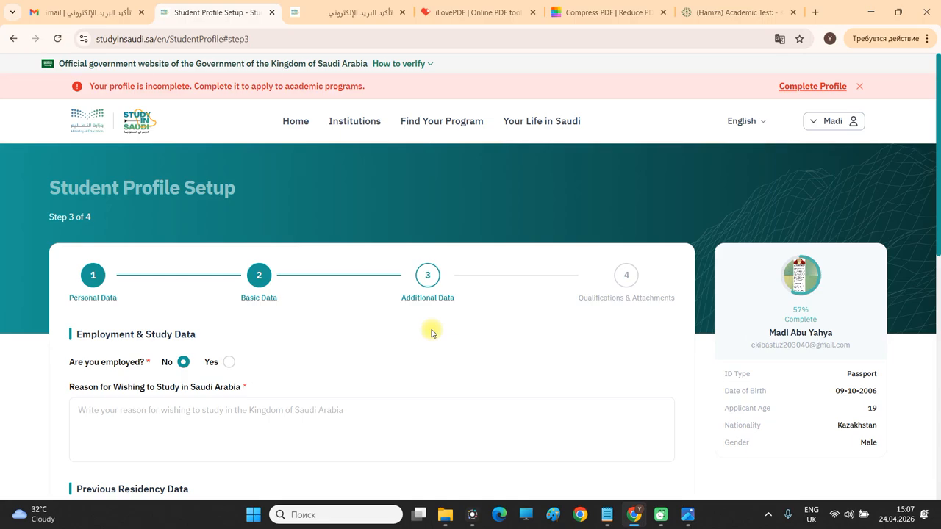
Answer Yes to 'Are you employed?' on the Additional Data step after briefly choosing No.
{"action": "scroll", "coordinate": [183, 360], "scroll_direction": "down", "scroll_amount": 1}
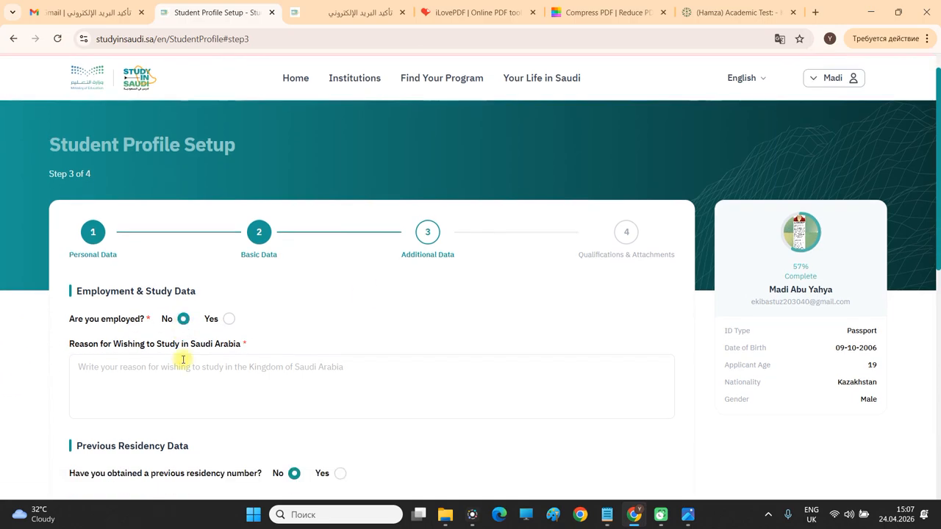
{"action": "scroll", "coordinate": [183, 359], "scroll_direction": "down", "scroll_amount": 1}
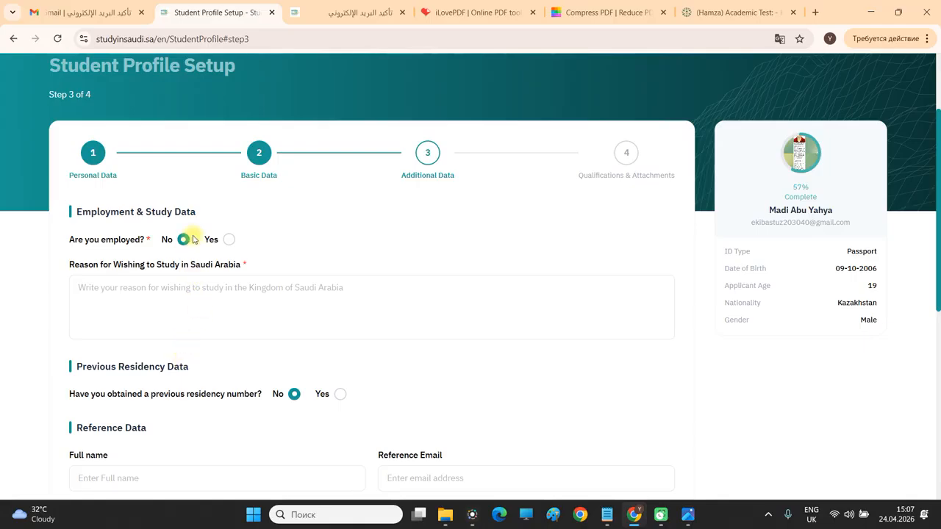
{"action": "left_click", "coordinate": [229, 240]}
{"action": "left_click", "coordinate": [183, 242]}
{"action": "left_click", "coordinate": [229, 241]}
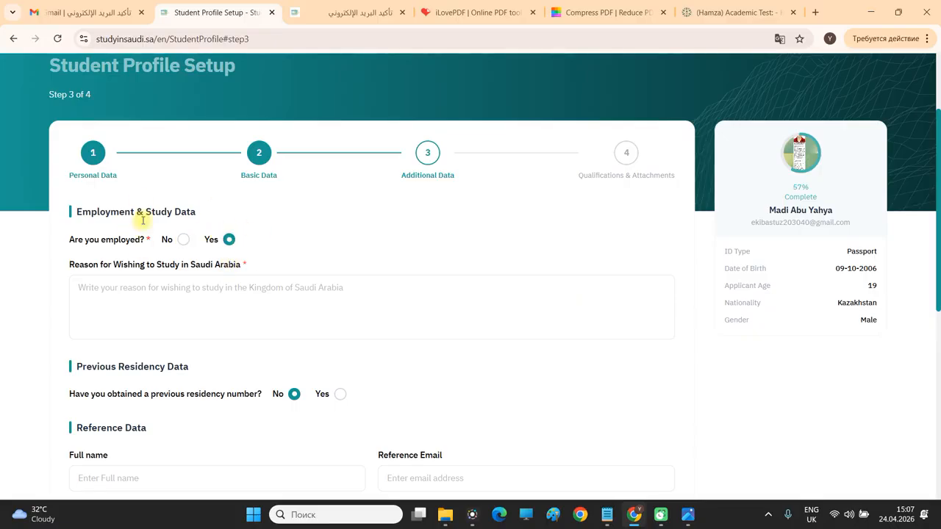
{"action": "scroll", "coordinate": [253, 238], "scroll_direction": "down", "scroll_amount": 1}
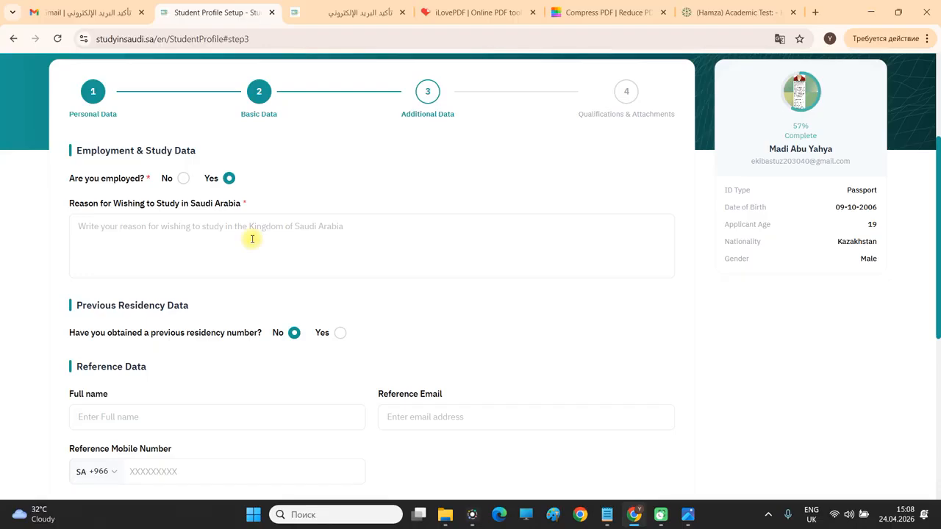
{"action": "left_click", "coordinate": [252, 241]}
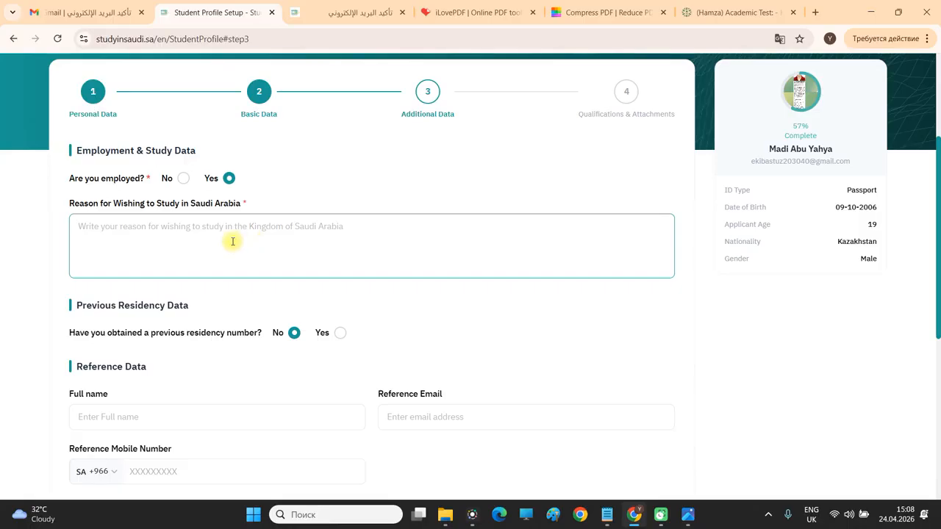
Type the reason 'I want to study so I could benefit others.' followed by 'by:'.
{"action": "scroll", "coordinate": [220, 233], "scroll_direction": "down", "scroll_amount": 1}
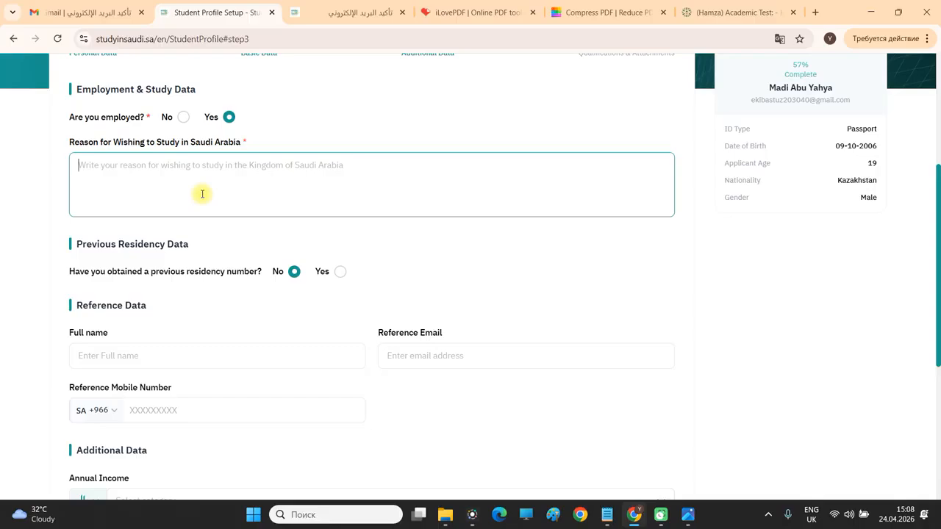
{"action": "scroll", "coordinate": [202, 193], "scroll_direction": "down", "scroll_amount": 1}
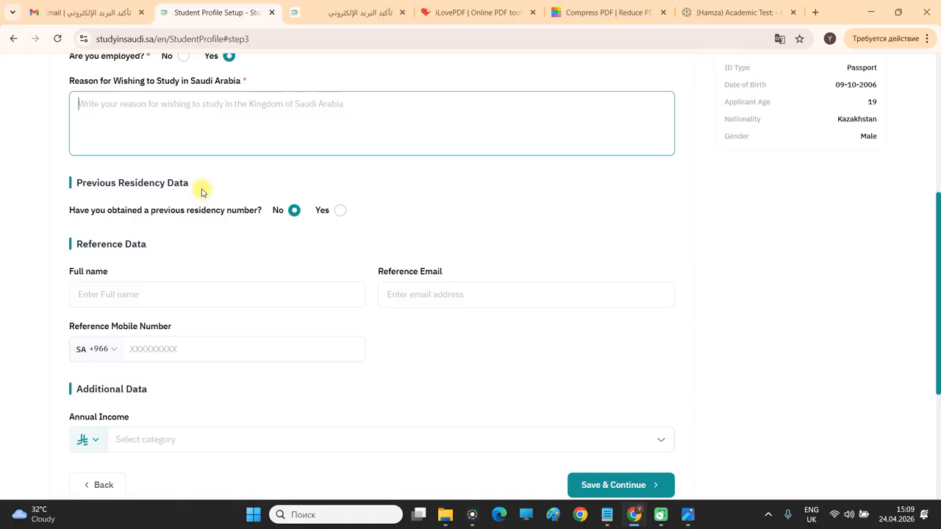
{"action": "left_click", "coordinate": [277, 120]}
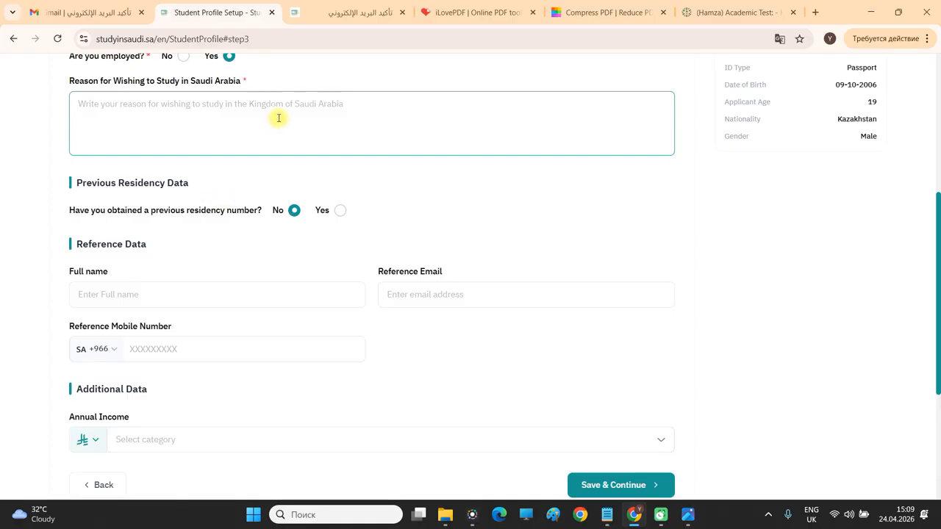
{"action": "type", "text": "I want"}
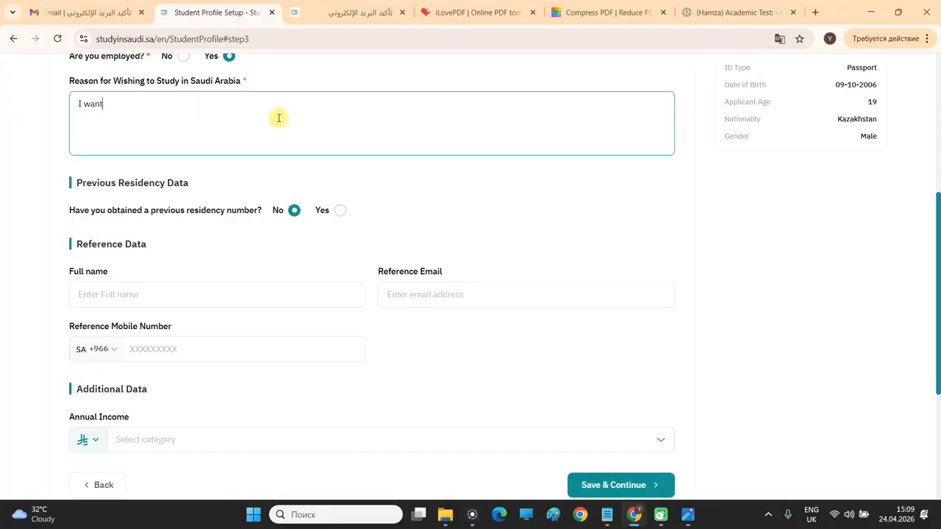
{"action": "type", "text": " to study so I could benefit o"}
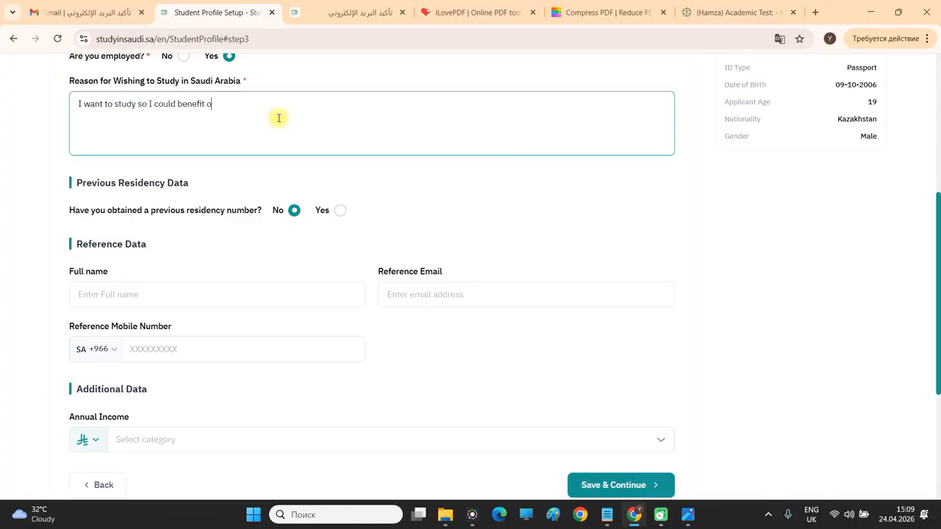
{"action": "type", "text": "thers."}
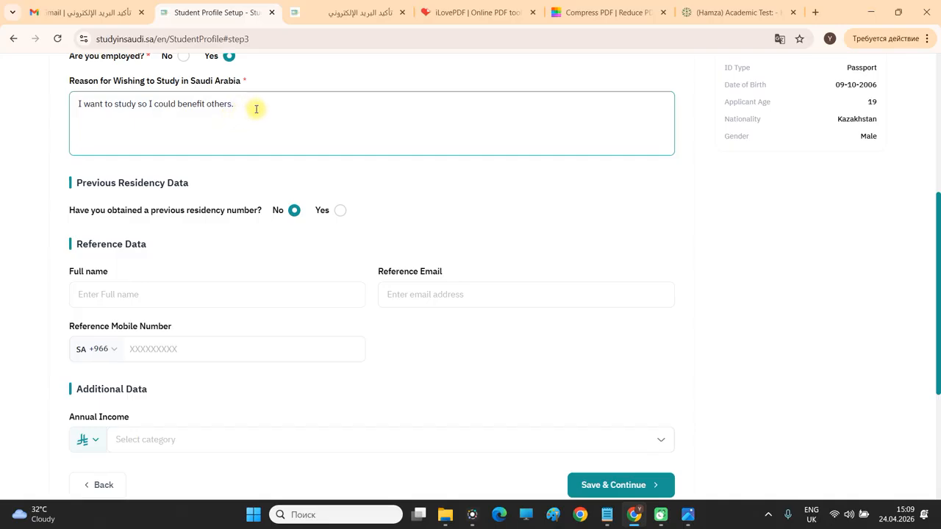
{"action": "key", "text": "ctrl+a"}
{"action": "left_click", "coordinate": [613, 130]}
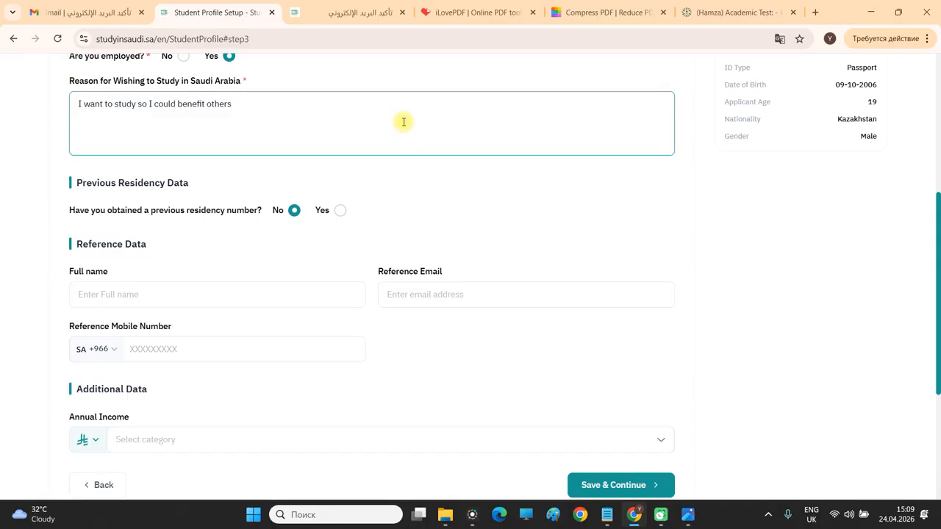
{"action": "type", "text": "by:"}
Add numbered points: 1) Teaching in masjid such and such, 2) I would, 3) I would.
{"action": "key", "text": "Return"}
{"action": "type", "text": "1) Teaching"}
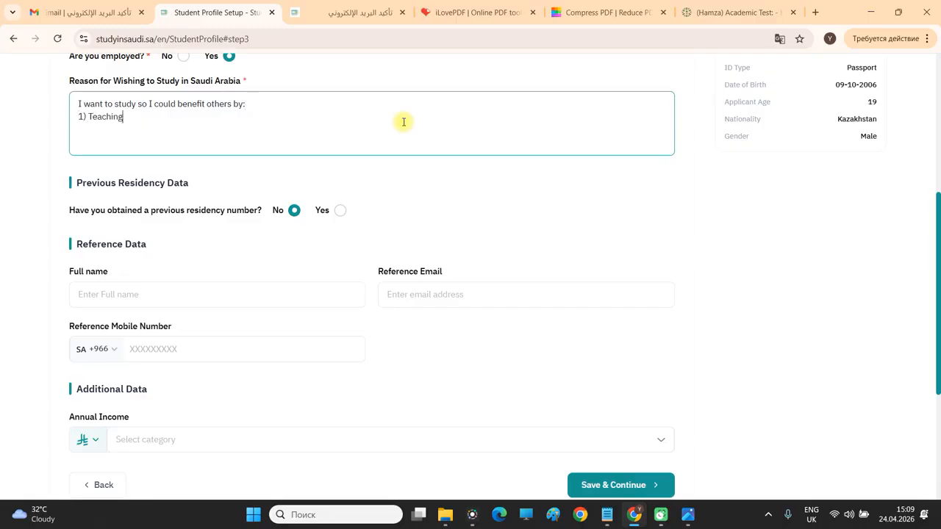
{"action": "type", "text": " in masjid kaza"}
{"action": "key", "text": "BackSpace"}
{"action": "key", "text": "BackSpace"}
{"action": "key", "text": "BackSpace"}
{"action": "key", "text": "BackSpace"}
{"action": "key", "text": "ctrl+Left"}
{"action": "type", "text": "asjid such and such"}
{"action": "key", "text": "Return"}
{"action": "type", "text": "2) I would"}
{"action": "key", "text": "Return"}
{"action": "type", "text": "£"}
{"action": "key", "text": "BackSpace"}
{"action": "type", "text": "3) IO"}
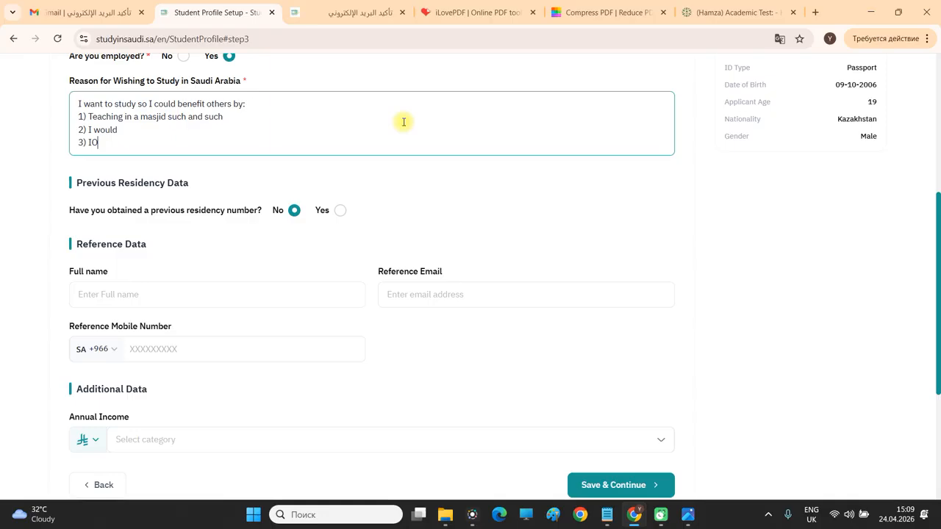
{"action": "key", "text": "BackSpace"}
{"action": "type", "text": "would"}
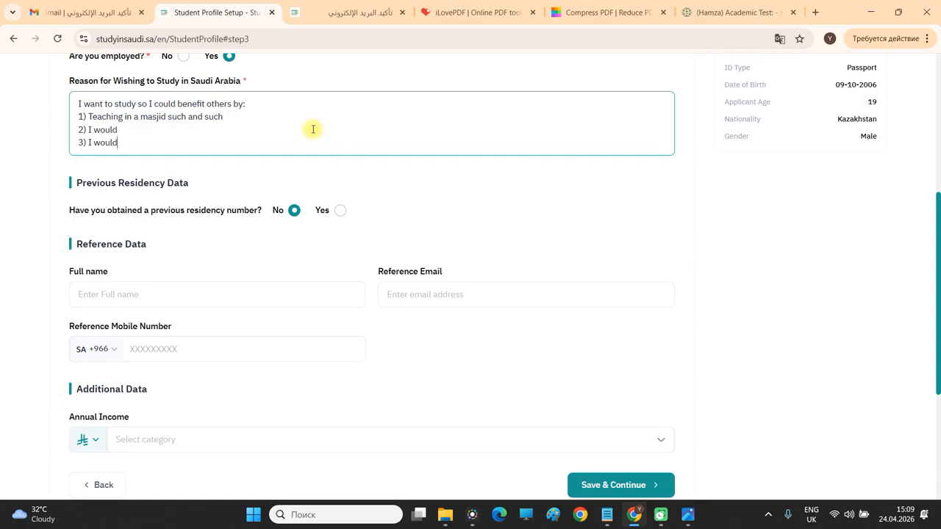
{"action": "key", "text": "ctrl+a"}
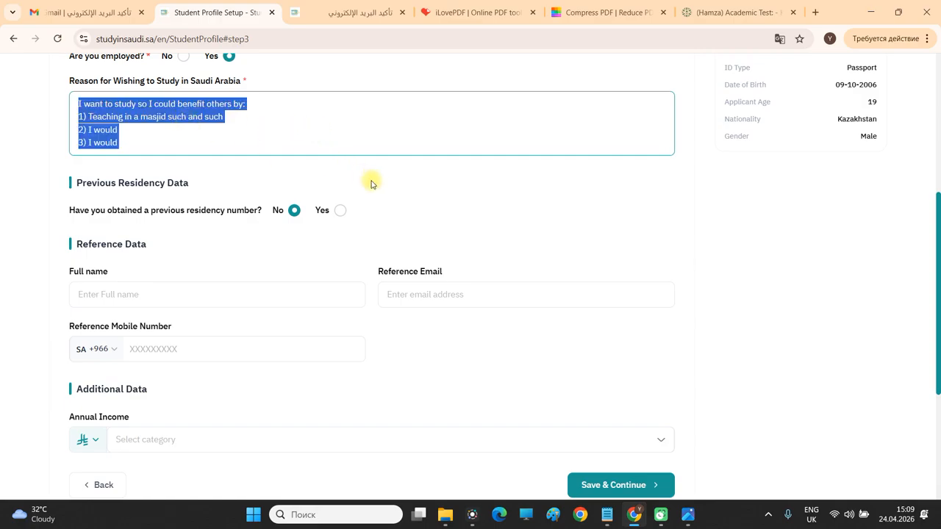
{"action": "left_click", "coordinate": [441, 215]}
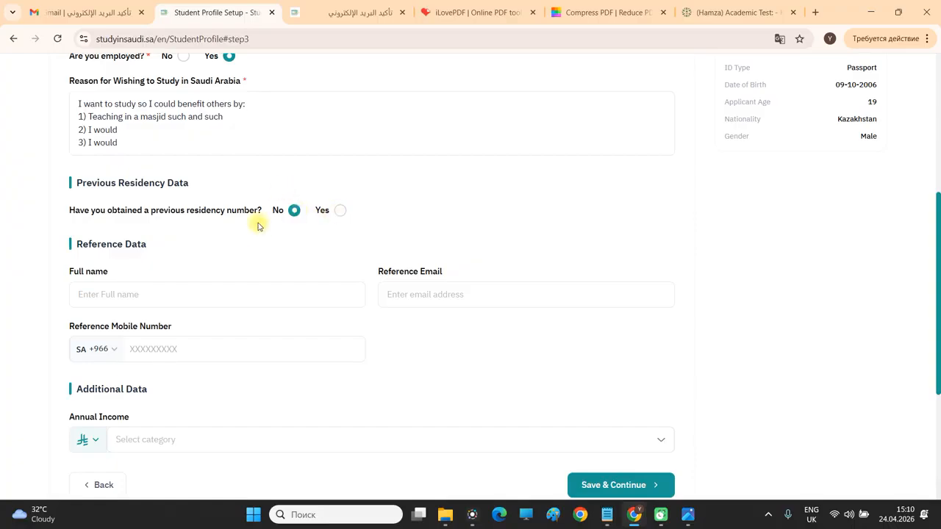
Look over the Reference Data section, leaving the reference's full name empty.
{"action": "scroll", "coordinate": [252, 235], "scroll_direction": "down", "scroll_amount": 1}
{"action": "triple_click", "coordinate": [138, 183]}
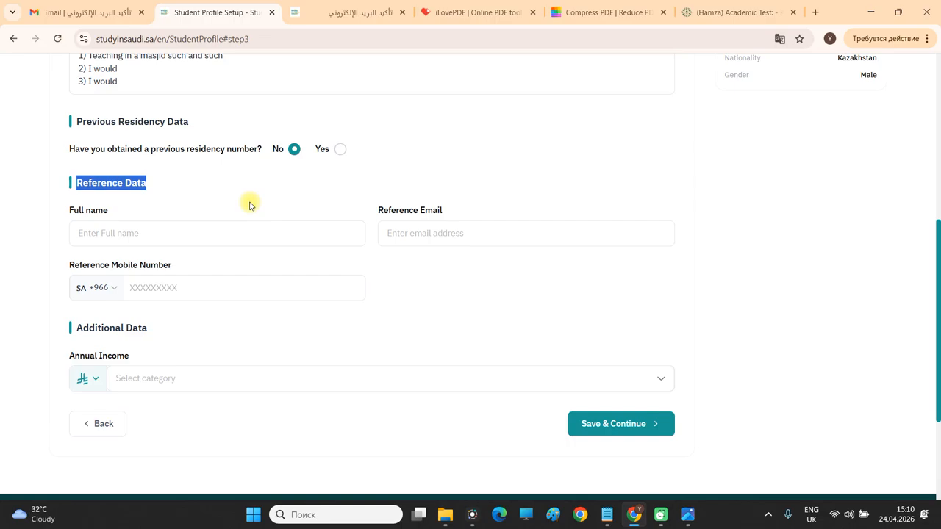
{"action": "left_click", "coordinate": [118, 183]}
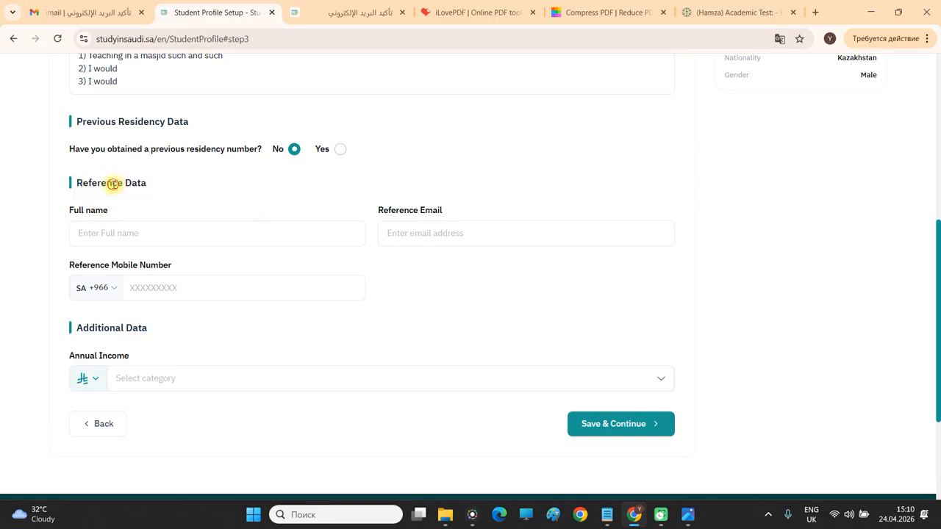
{"action": "triple_click", "coordinate": [113, 184]}
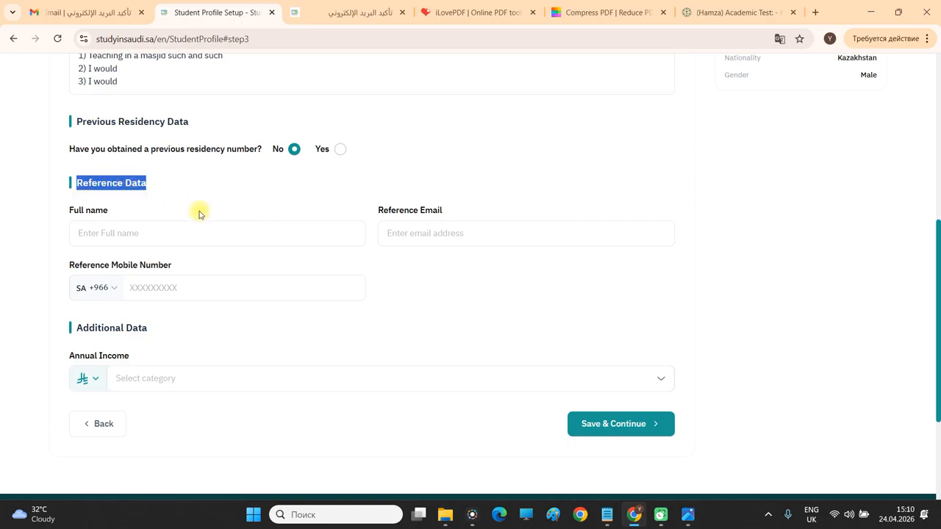
{"action": "left_click", "coordinate": [206, 233]}
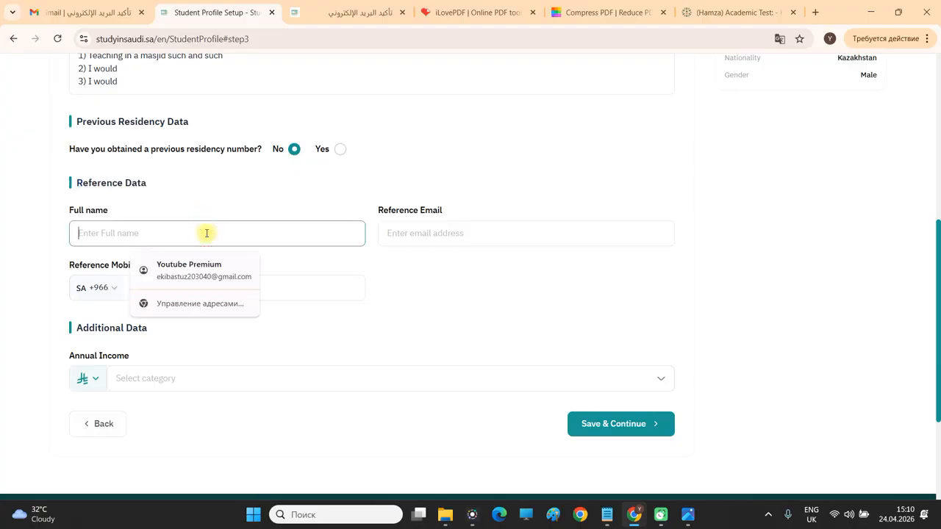
{"action": "left_click", "coordinate": [227, 205]}
{"action": "scroll", "coordinate": [301, 301], "scroll_direction": "down", "scroll_amount": 1}
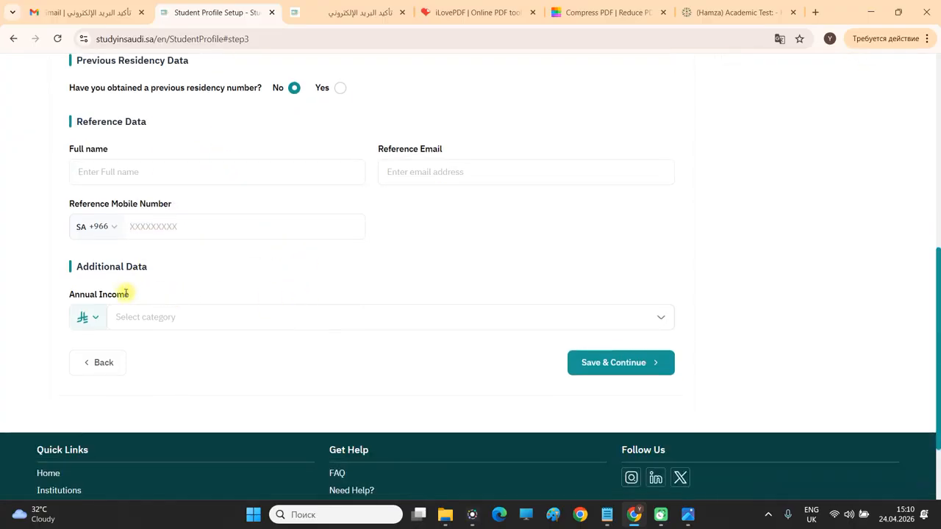
Keep riyal as currency and set Annual Income to 100,000+, replacing 5,000 – 10,000.
{"action": "left_click", "coordinate": [97, 319]}
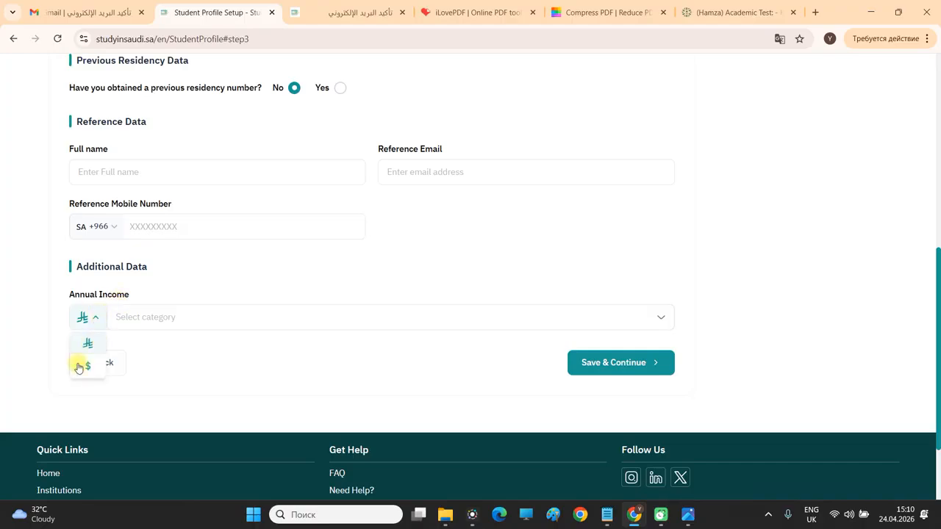
{"action": "left_click", "coordinate": [167, 320]}
{"action": "left_click", "coordinate": [156, 369]}
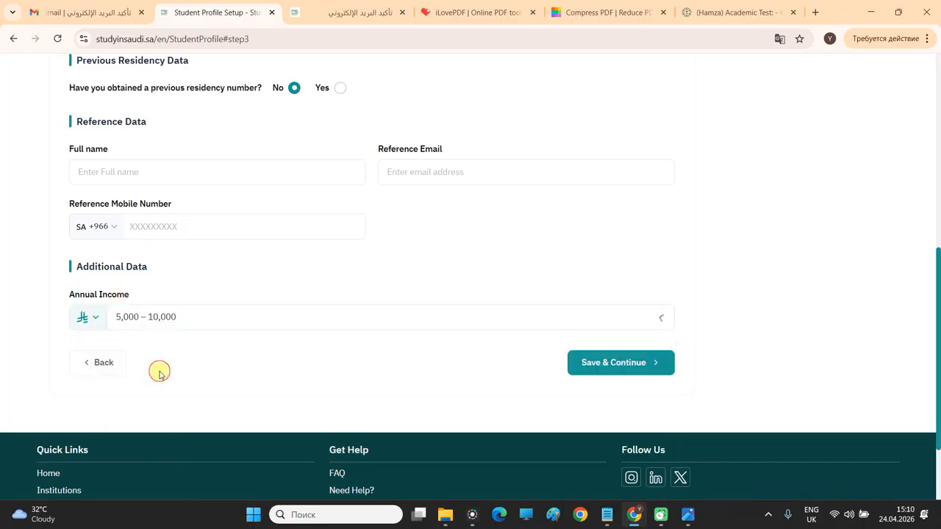
{"action": "double_click", "coordinate": [120, 294]}
{"action": "triple_click", "coordinate": [120, 294]}
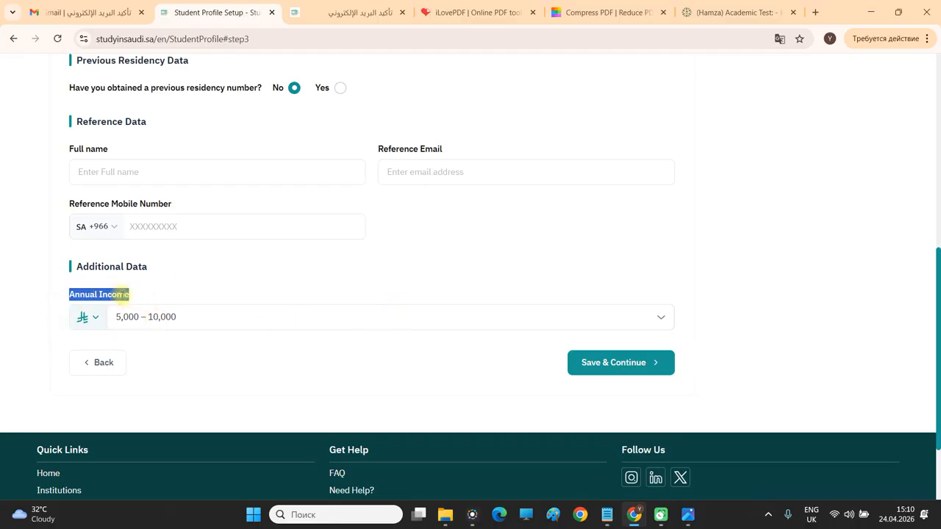
{"action": "left_click", "coordinate": [125, 296]}
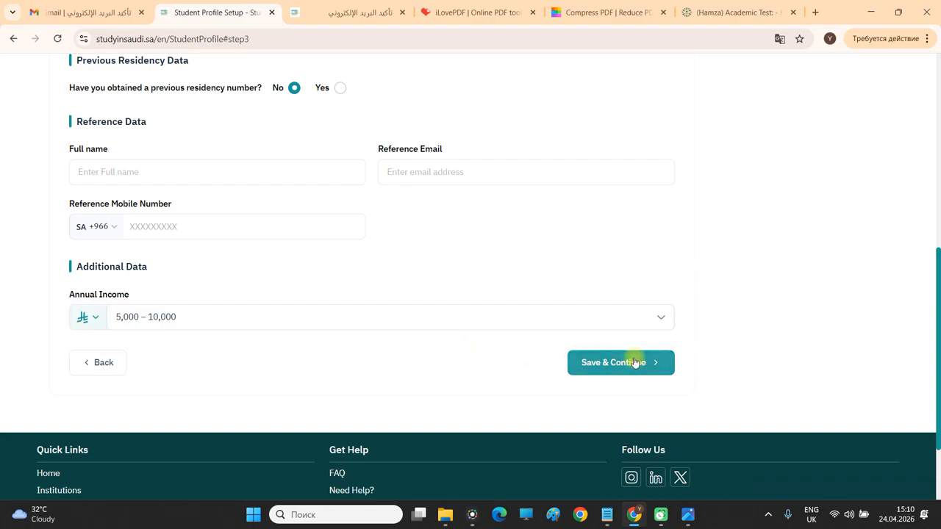
{"action": "left_click", "coordinate": [214, 323]}
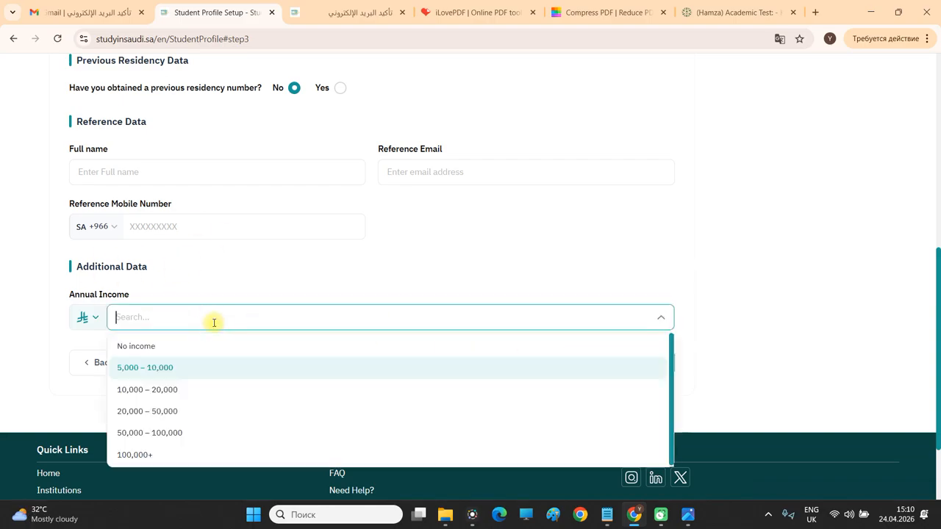
{"action": "left_click", "coordinate": [161, 454]}
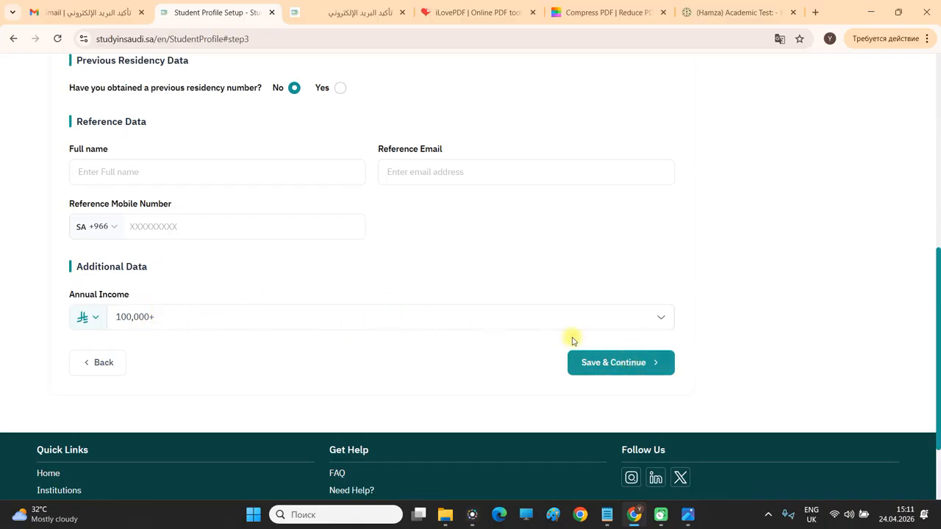
Save step 3, review the Qualifications & Attachments page, and start a new academic qualification entry.
{"action": "left_click", "coordinate": [602, 361]}
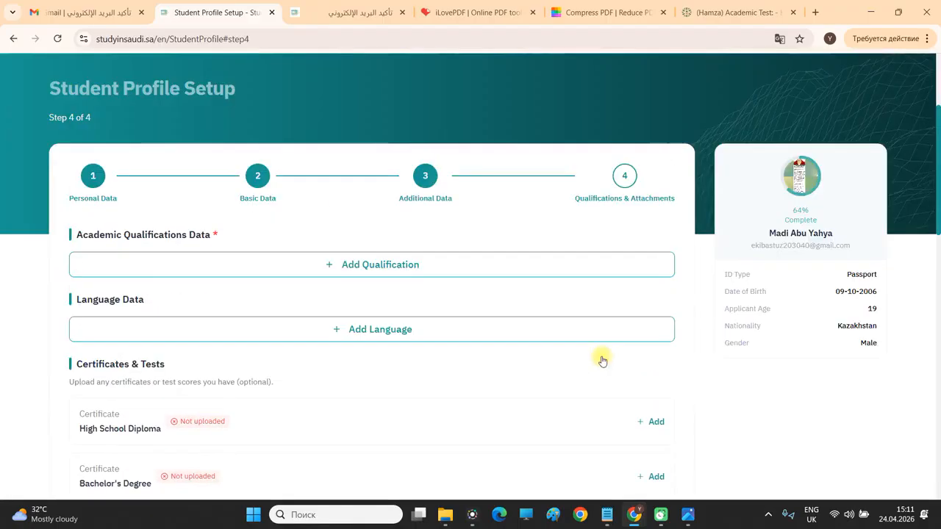
{"action": "scroll", "coordinate": [556, 212], "scroll_direction": "down", "scroll_amount": 3}
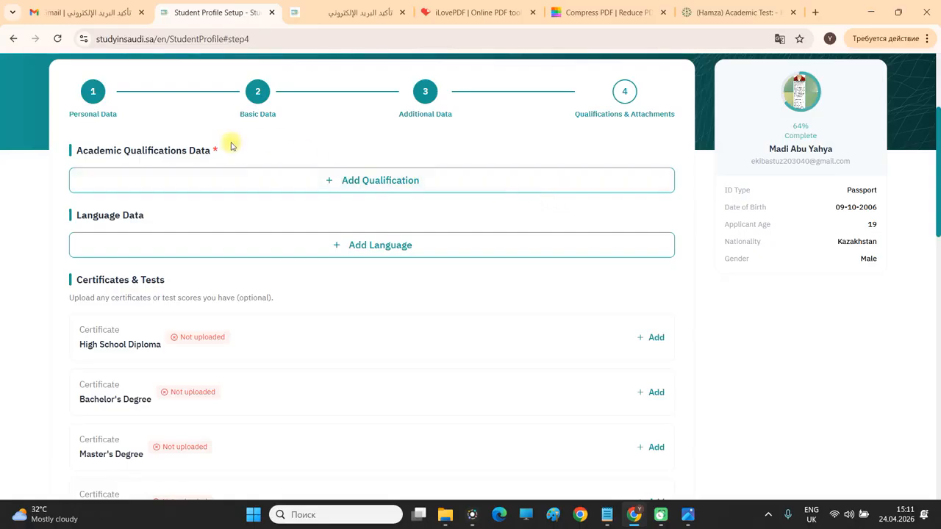
{"action": "scroll", "coordinate": [290, 183], "scroll_direction": "down", "scroll_amount": 7}
{"action": "left_click_drag", "start_coordinate": [937, 344], "coordinate": [938, 158]}
{"action": "scroll", "coordinate": [167, 283], "scroll_direction": "down", "scroll_amount": 3}
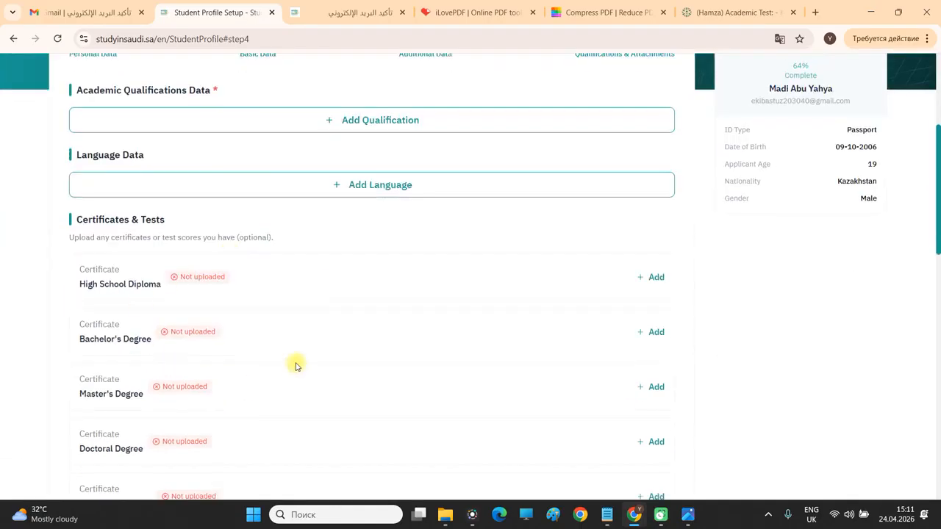
{"action": "scroll", "coordinate": [116, 287], "scroll_direction": "down", "scroll_amount": 1}
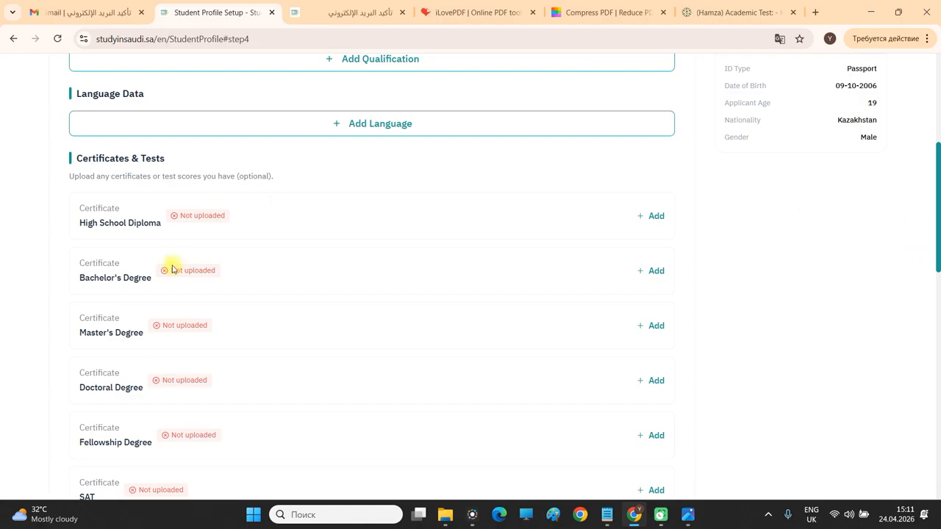
{"action": "left_click_drag", "start_coordinate": [938, 222], "coordinate": [938, 130]}
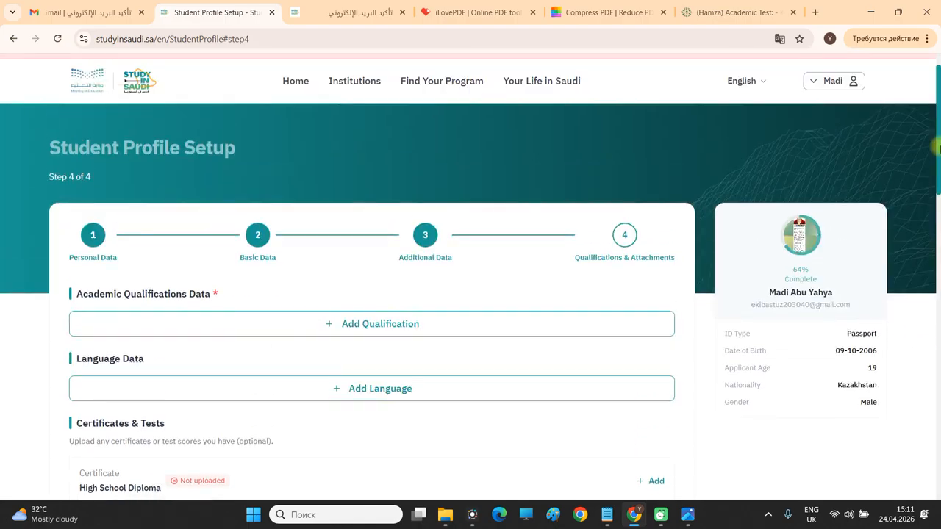
{"action": "scroll", "coordinate": [571, 260], "scroll_direction": "down", "scroll_amount": 2}
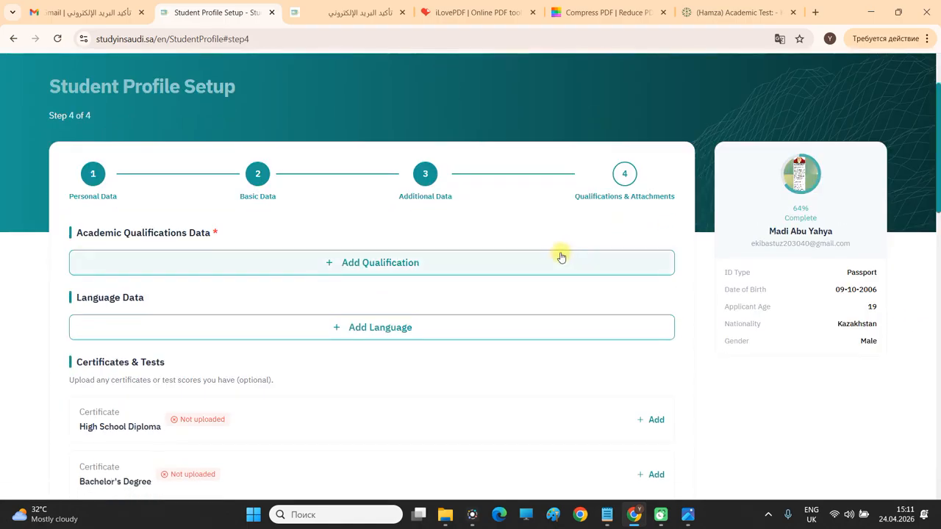
{"action": "left_click", "coordinate": [344, 270]}
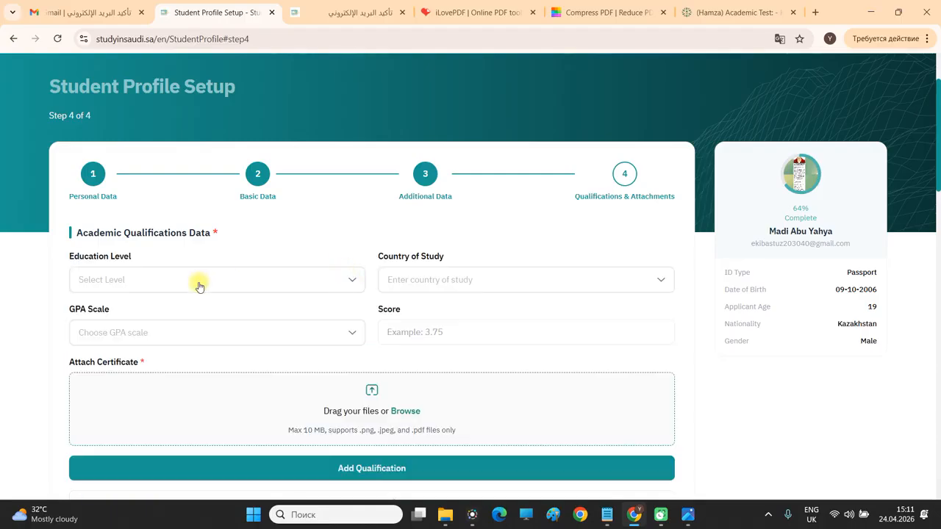
Set education level to High School, country to Kazakhstan, and school name to 'Name'.
{"action": "left_click", "coordinate": [199, 287]}
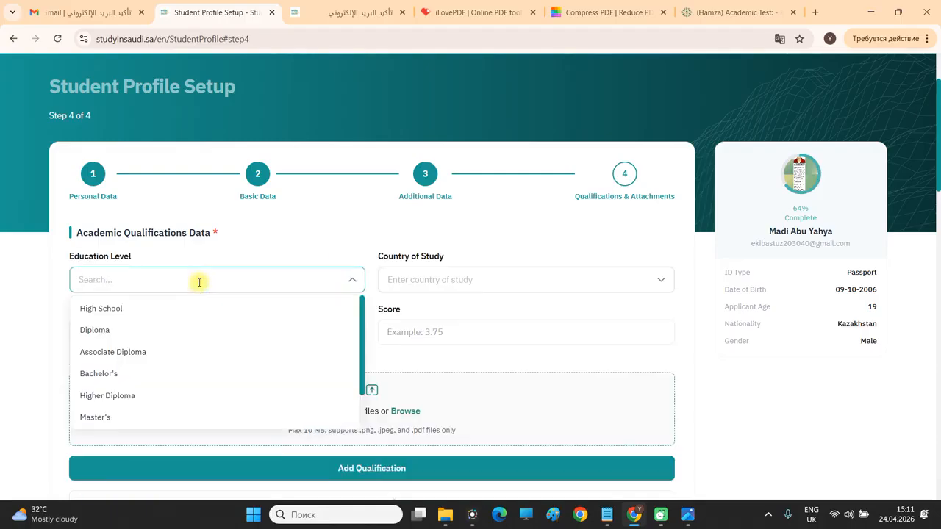
{"action": "left_click", "coordinate": [150, 310]}
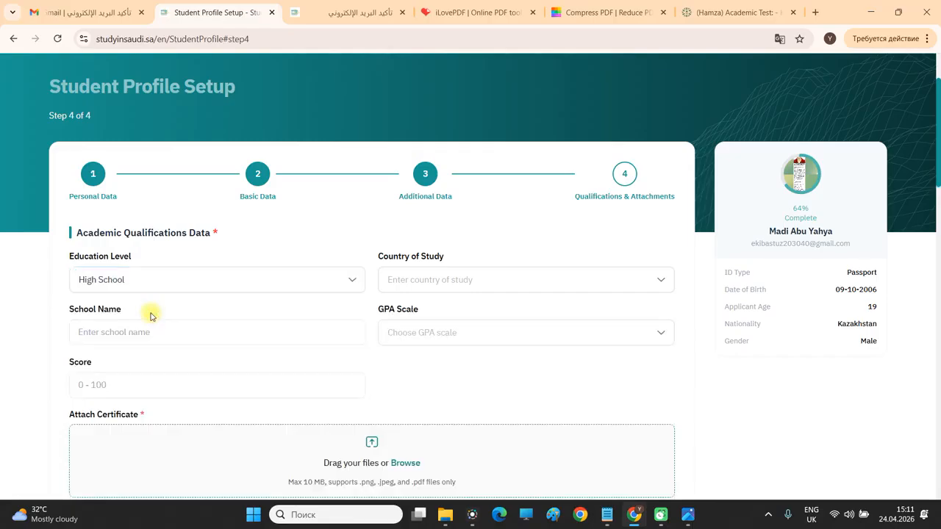
{"action": "scroll", "coordinate": [476, 246], "scroll_direction": "down", "scroll_amount": 1}
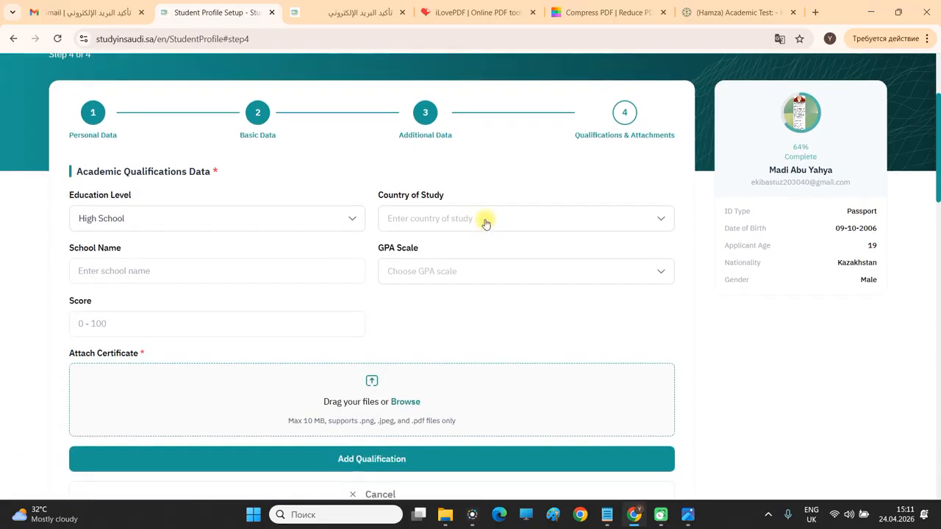
{"action": "left_click", "coordinate": [485, 219]}
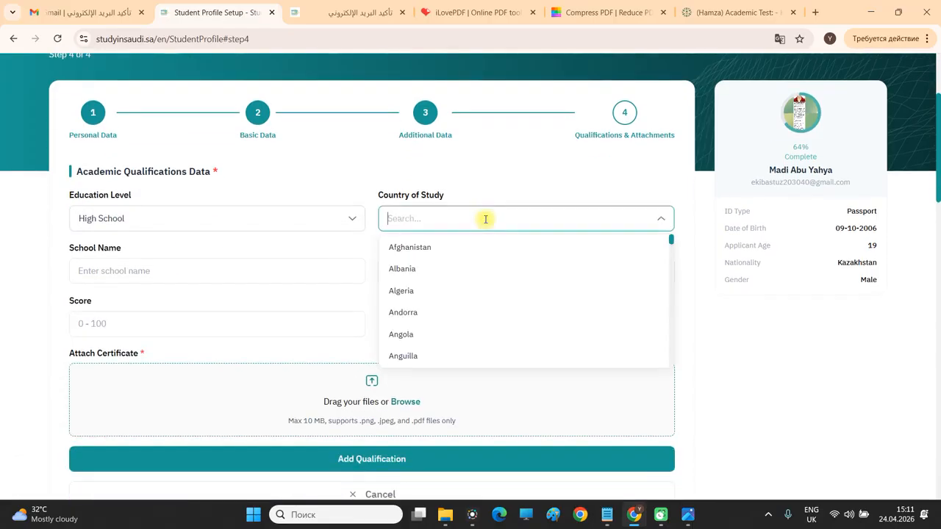
{"action": "type", "text": "Kaz"}
{"action": "left_click", "coordinate": [478, 247]}
{"action": "left_click", "coordinate": [215, 272]}
{"action": "type", "text": "Name"}
Set the GPA scale to Other with a custom scale of 9 and a score of 7,33.
{"action": "left_click", "coordinate": [462, 275]}
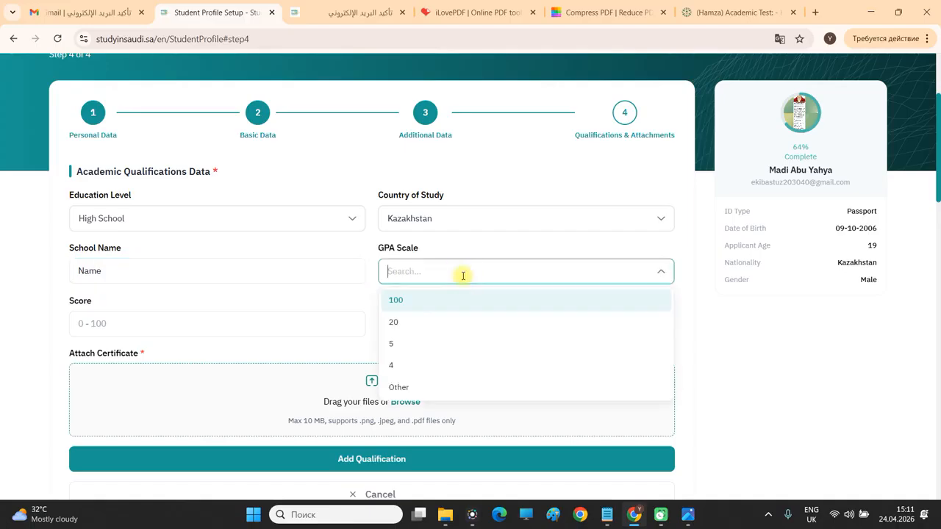
{"action": "left_click", "coordinate": [401, 300]}
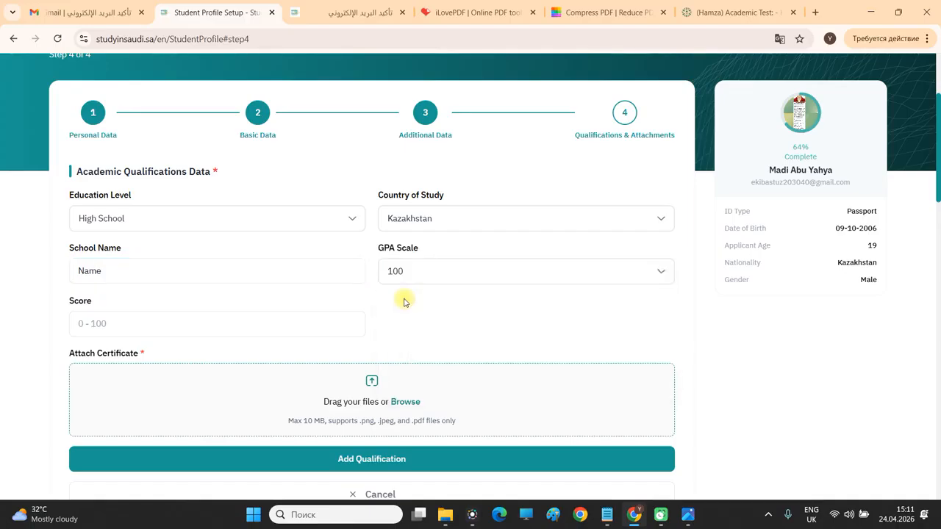
{"action": "left_click", "coordinate": [418, 267]}
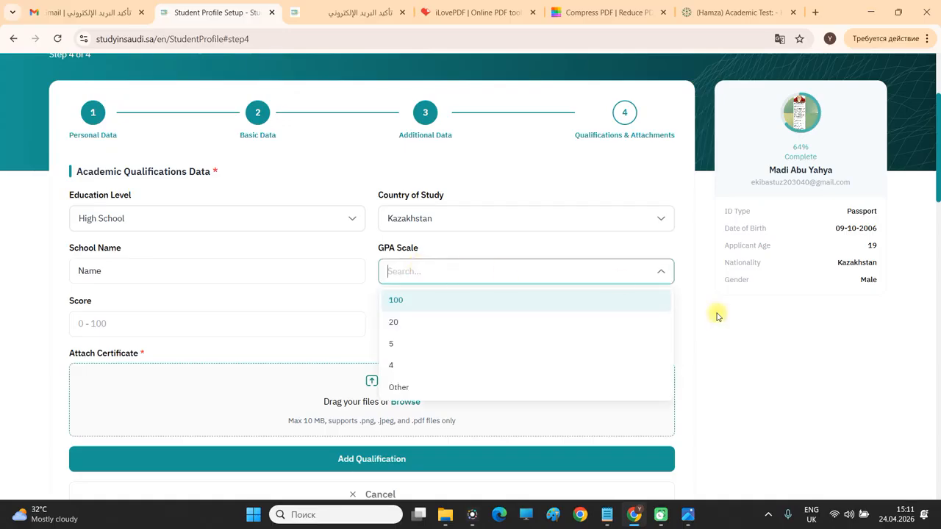
{"action": "left_click", "coordinate": [735, 352]}
{"action": "left_click", "coordinate": [434, 272]}
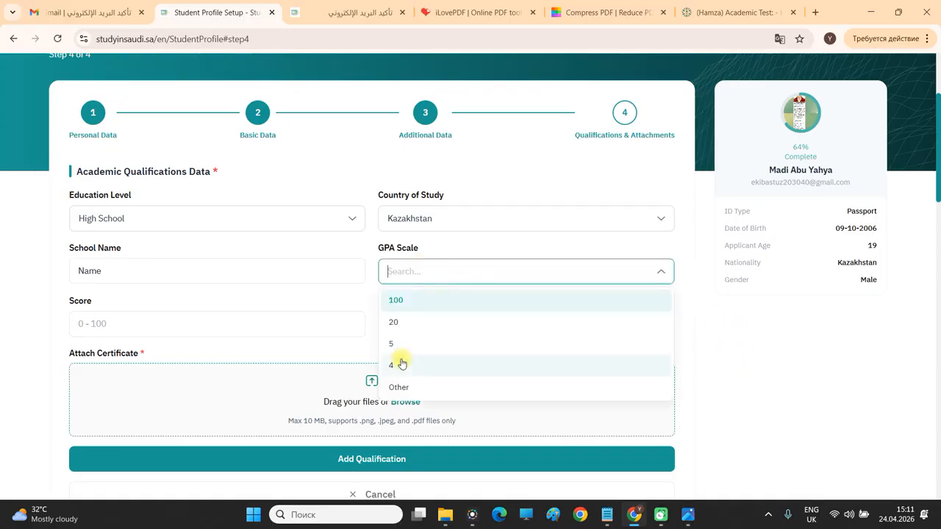
{"action": "left_click", "coordinate": [414, 387]}
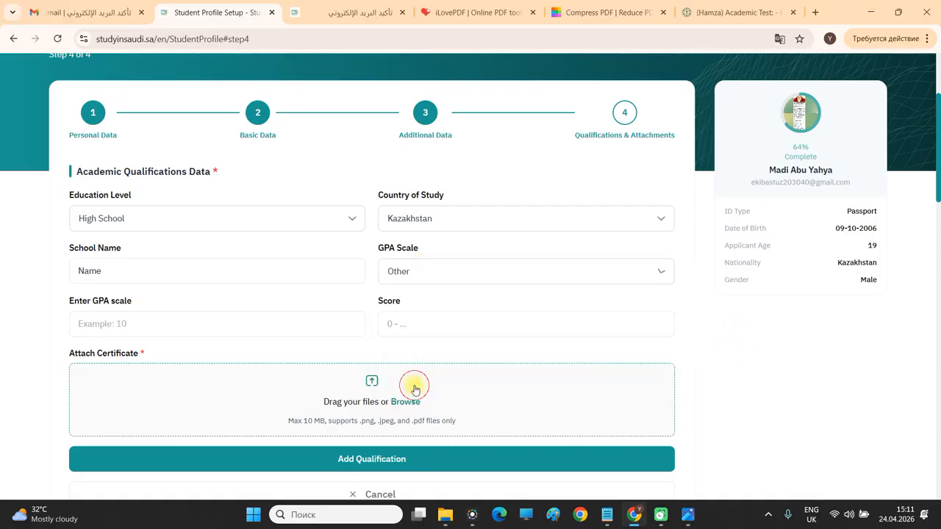
{"action": "left_click", "coordinate": [269, 334]}
{"action": "type", "text": "9"}
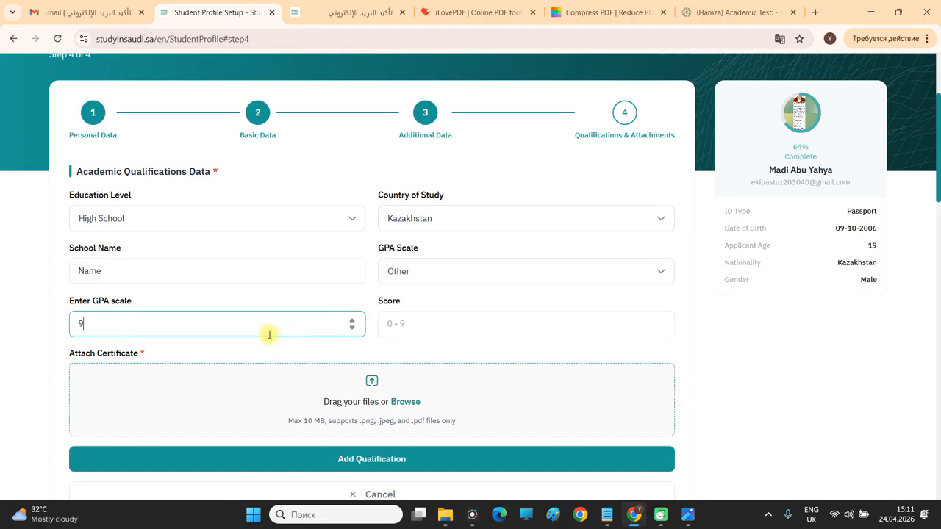
{"action": "left_click", "coordinate": [424, 321]}
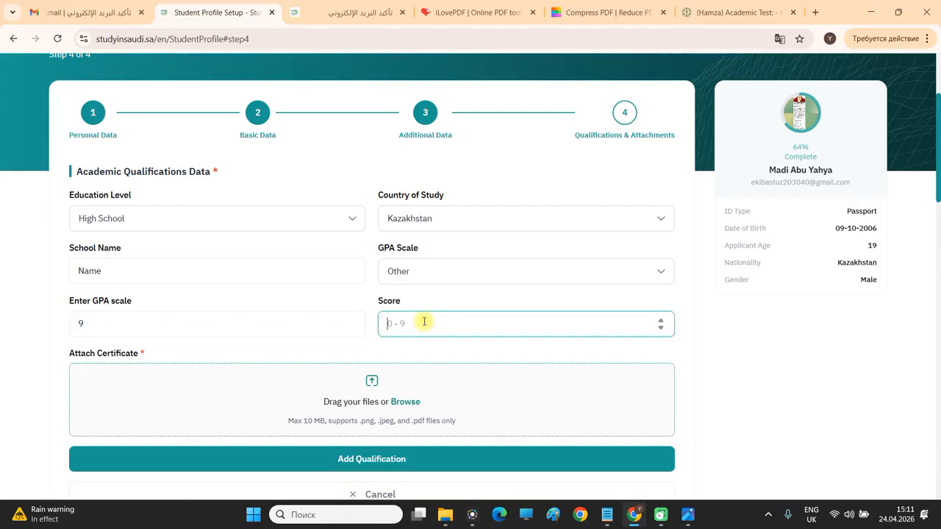
{"action": "left_click", "coordinate": [280, 327]}
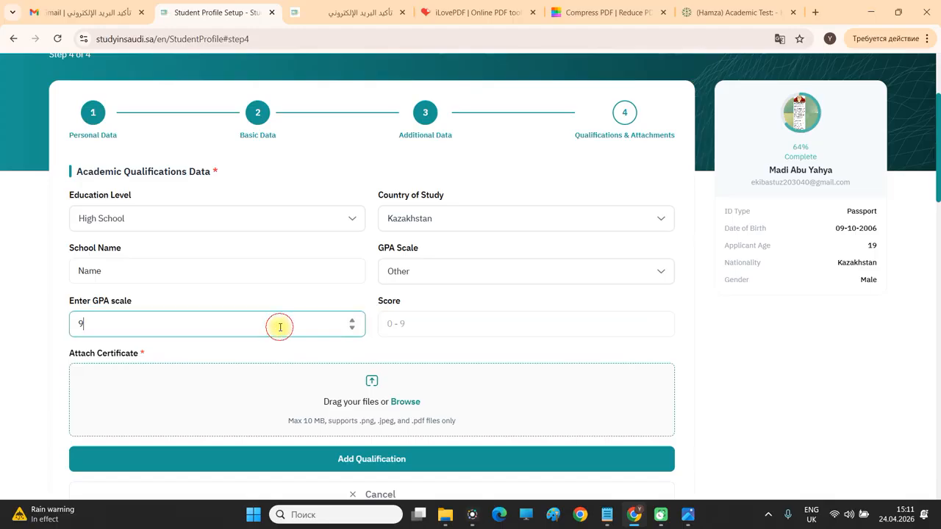
{"action": "left_click", "coordinate": [485, 333]}
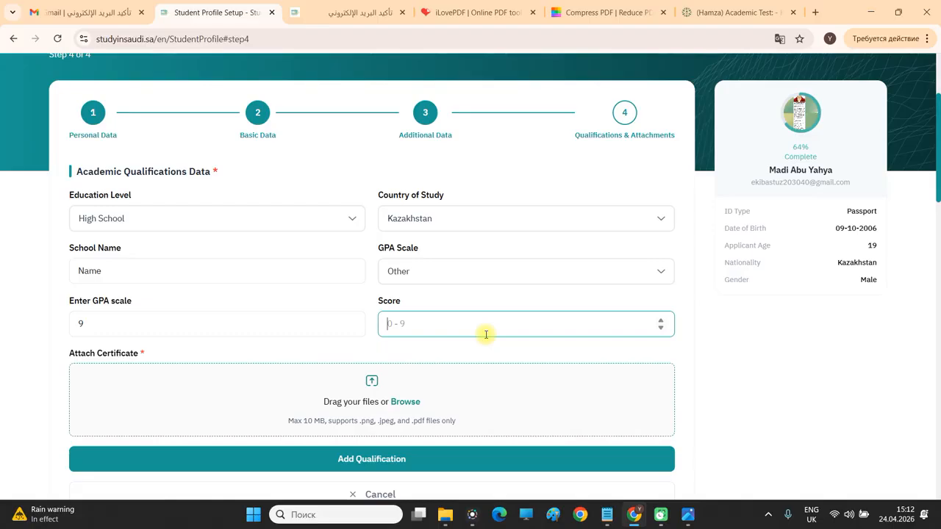
{"action": "type", "text": "7,33"}
{"action": "left_click", "coordinate": [796, 390]}
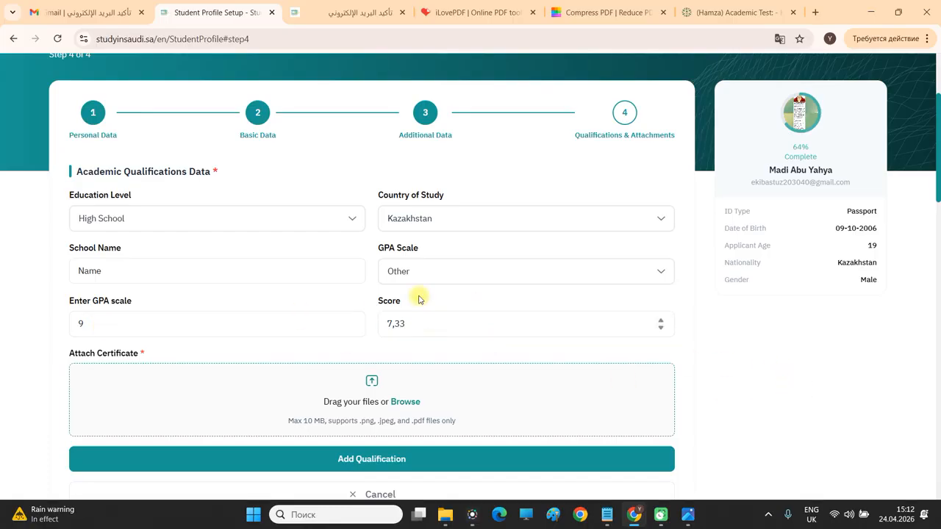
Retype the score as 7.33, then switch the GPA scale to 100 with a score of 80.
{"action": "scroll", "coordinate": [413, 319], "scroll_direction": "down", "scroll_amount": 1}
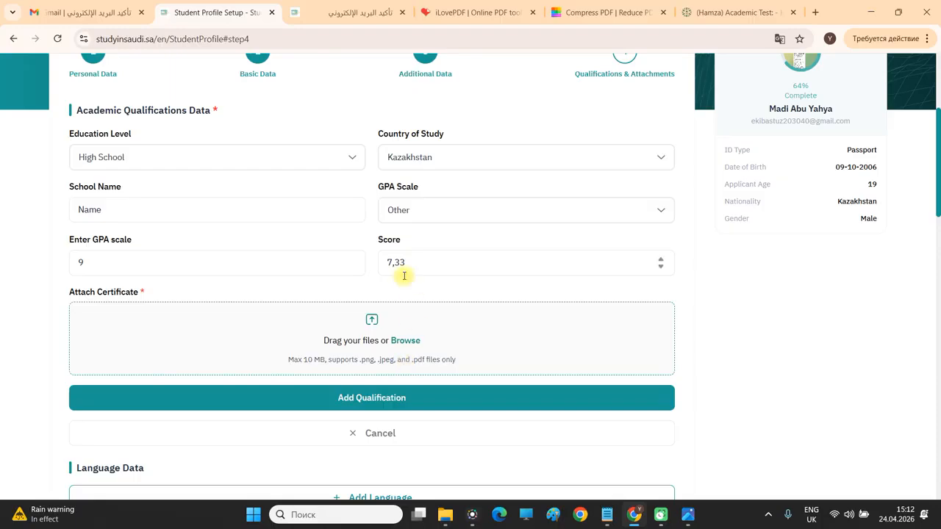
{"action": "left_click_drag", "start_coordinate": [416, 262], "coordinate": [368, 266]}
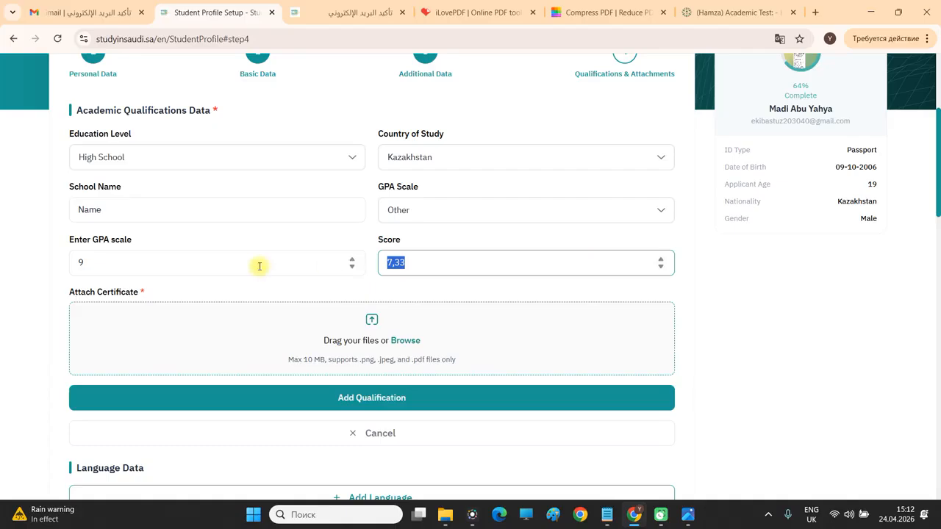
{"action": "type", "text": "7.33"}
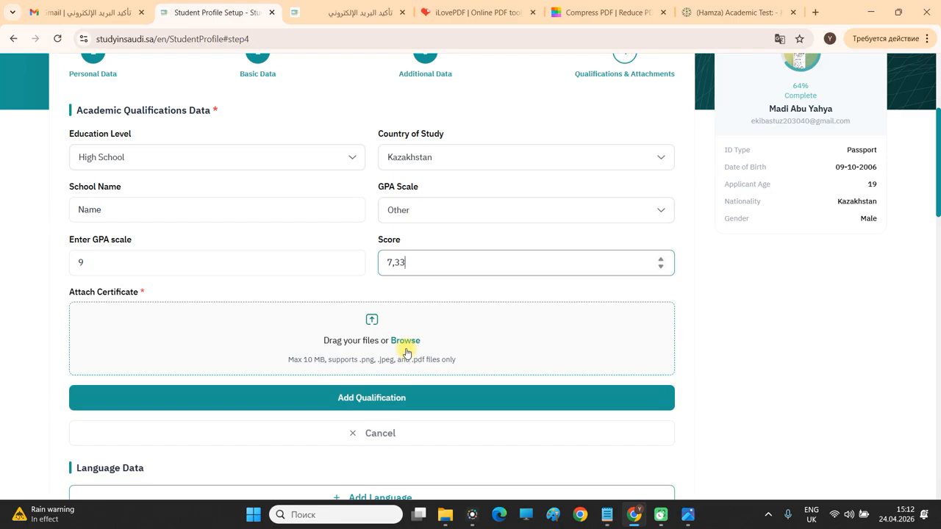
{"action": "left_click", "coordinate": [432, 211]}
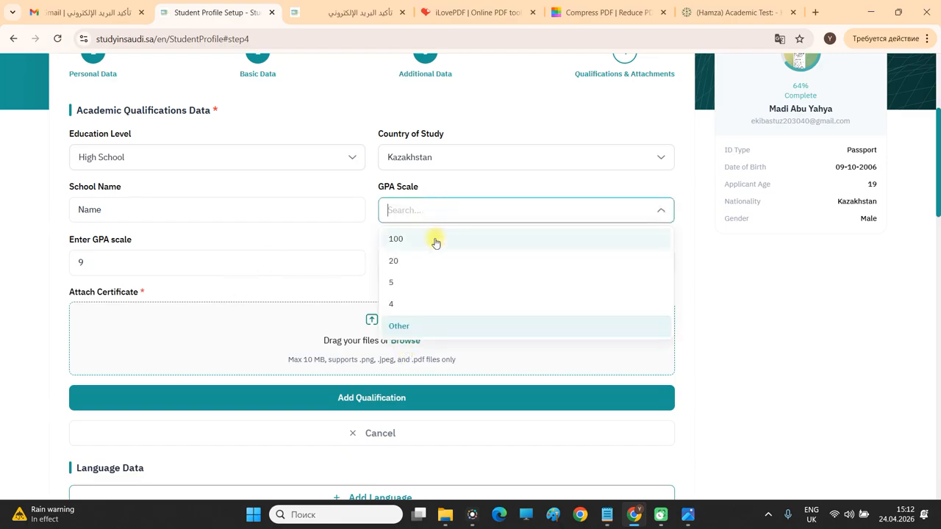
{"action": "left_click", "coordinate": [434, 239]}
{"action": "left_click", "coordinate": [266, 258]}
{"action": "double_click", "coordinate": [282, 261]}
{"action": "type", "text": "80"}
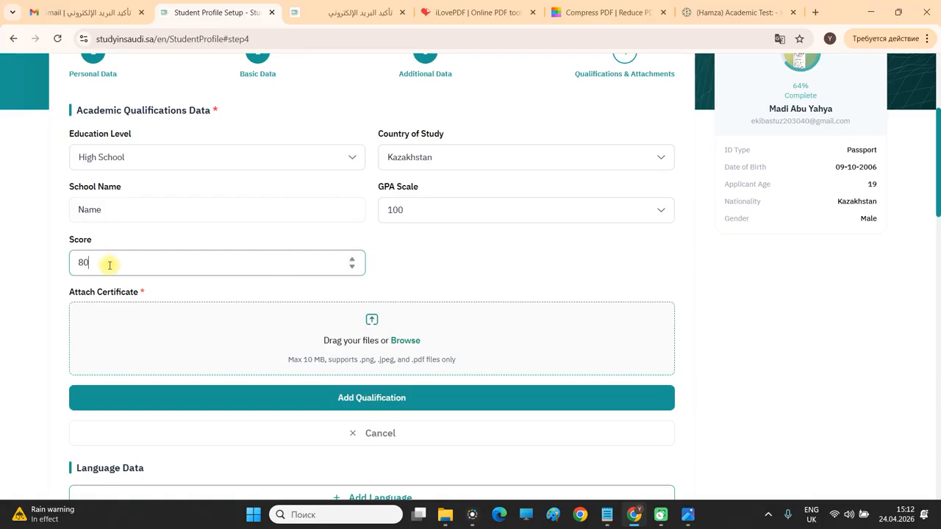
Change the GPA scale to 5 and enter a score of 4,5.
{"action": "left_click", "coordinate": [395, 207]}
{"action": "left_click", "coordinate": [396, 280]}
{"action": "left_click", "coordinate": [242, 264]}
{"action": "double_click", "coordinate": [241, 263]}
{"action": "type", "text": "4,5"}
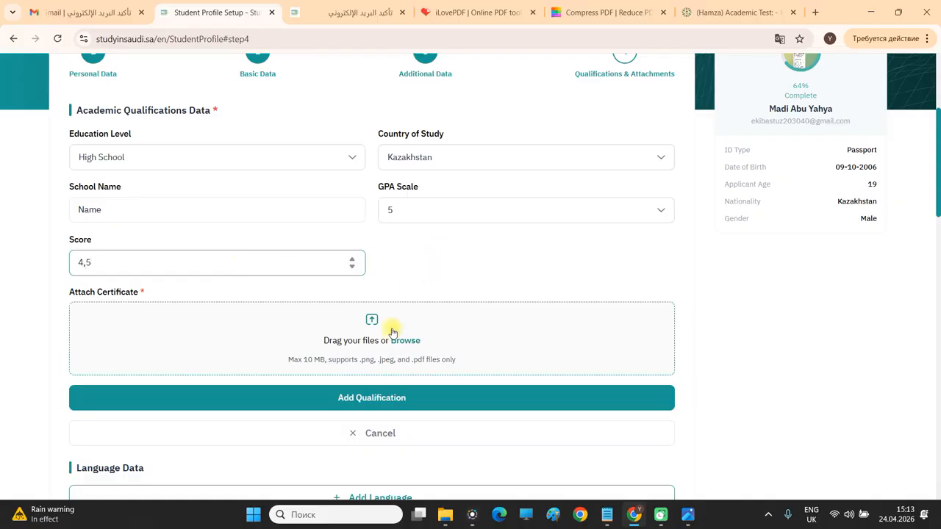
{"action": "left_click", "coordinate": [361, 360]}
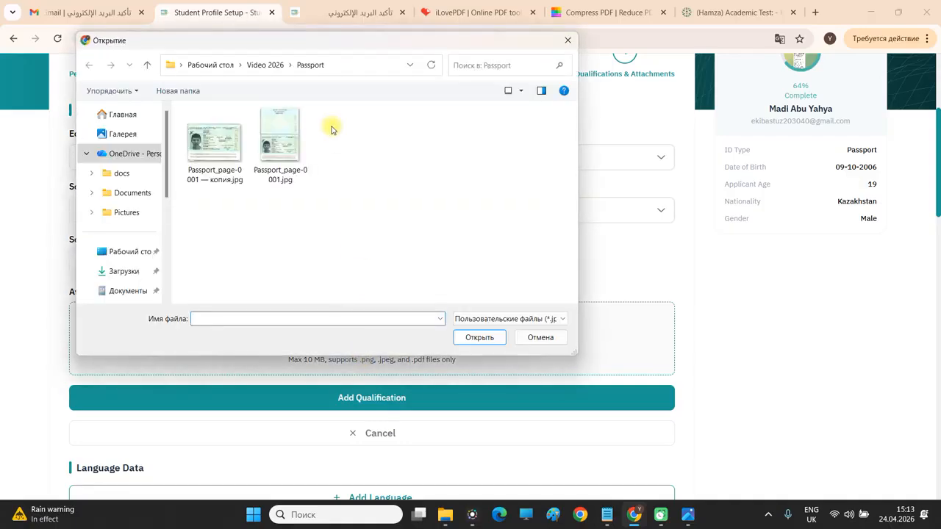
{"action": "left_click", "coordinate": [268, 65]}
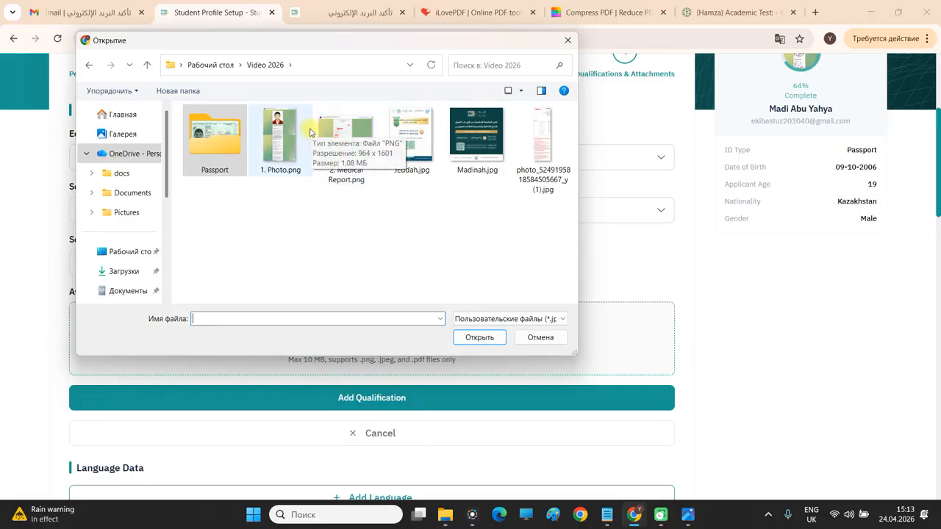
{"action": "double_click", "coordinate": [271, 152]}
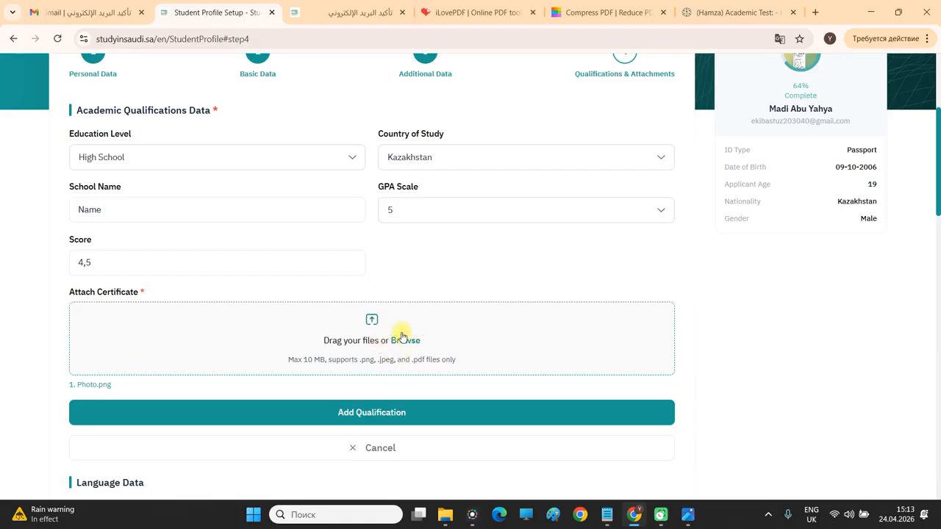
{"action": "scroll", "coordinate": [428, 307], "scroll_direction": "down", "scroll_amount": 1}
{"action": "scroll", "coordinate": [428, 307], "scroll_direction": "down", "scroll_amount": 1}
{"action": "left_click", "coordinate": [346, 235]}
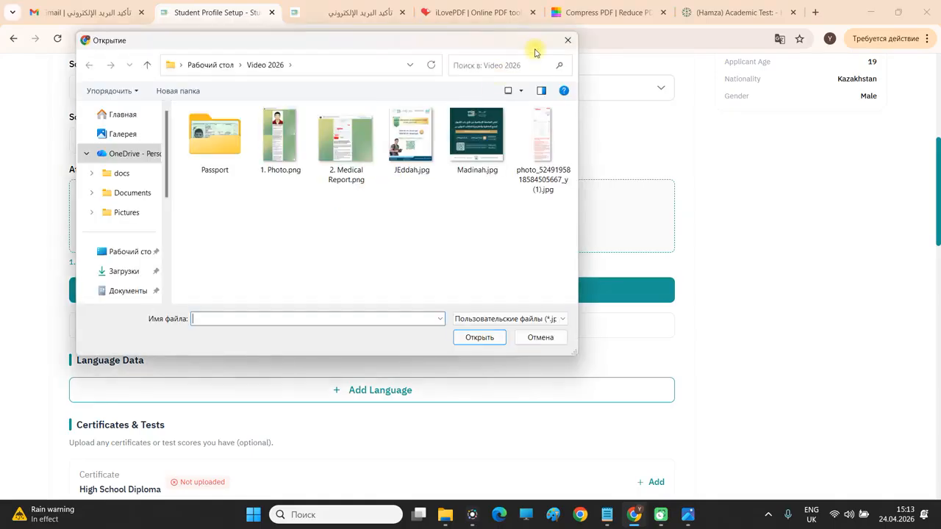
{"action": "left_click", "coordinate": [565, 44]}
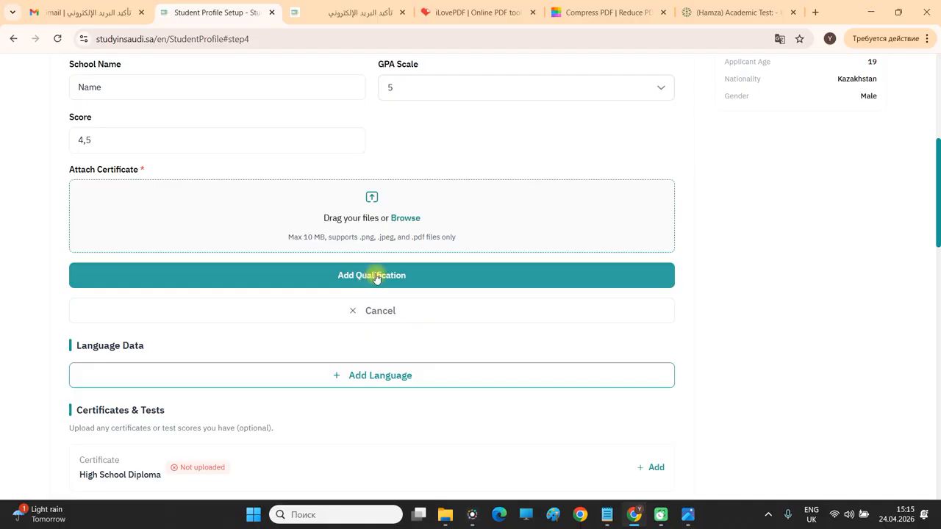
{"action": "left_click", "coordinate": [478, 13]}
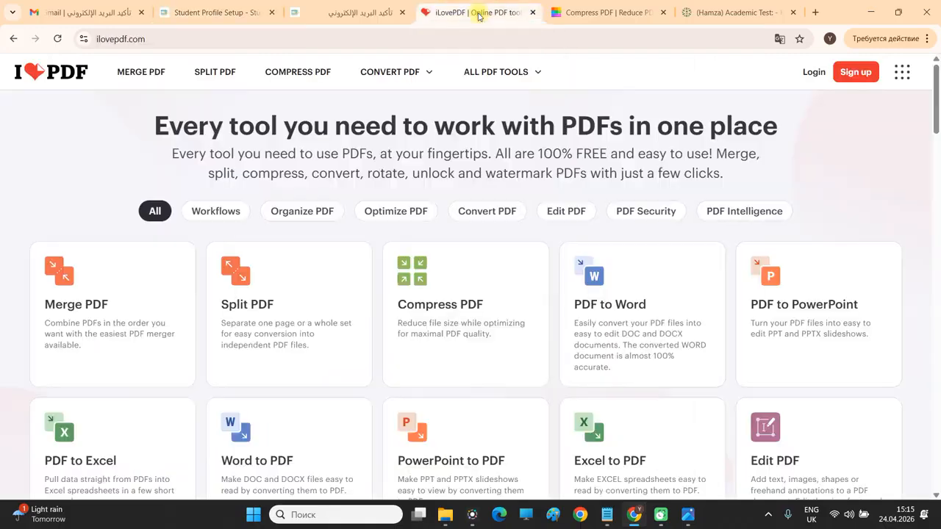
Open iLovePDF's Merge PDF tool, then bring up the Smallpdf Compress PDF tab.
{"action": "left_click", "coordinate": [168, 85]}
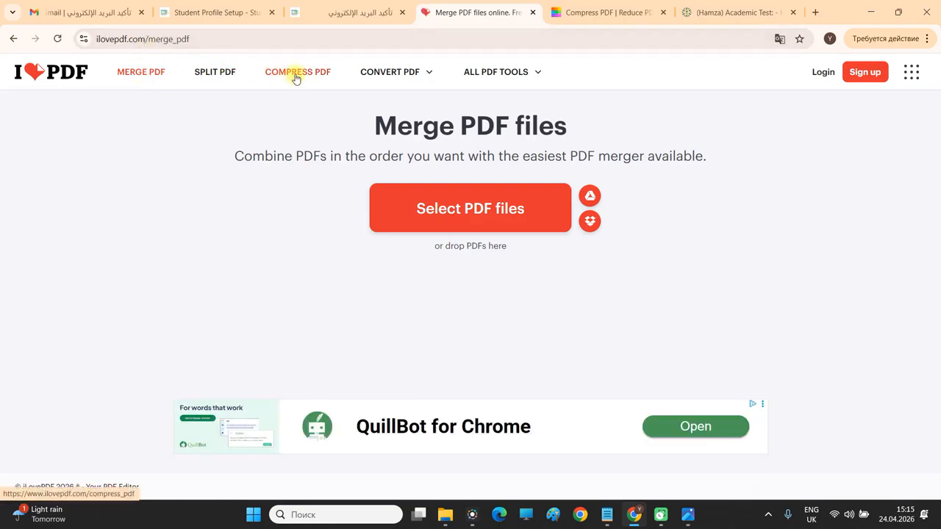
{"action": "left_click", "coordinate": [608, 13]}
{"action": "left_click", "coordinate": [351, 39]}
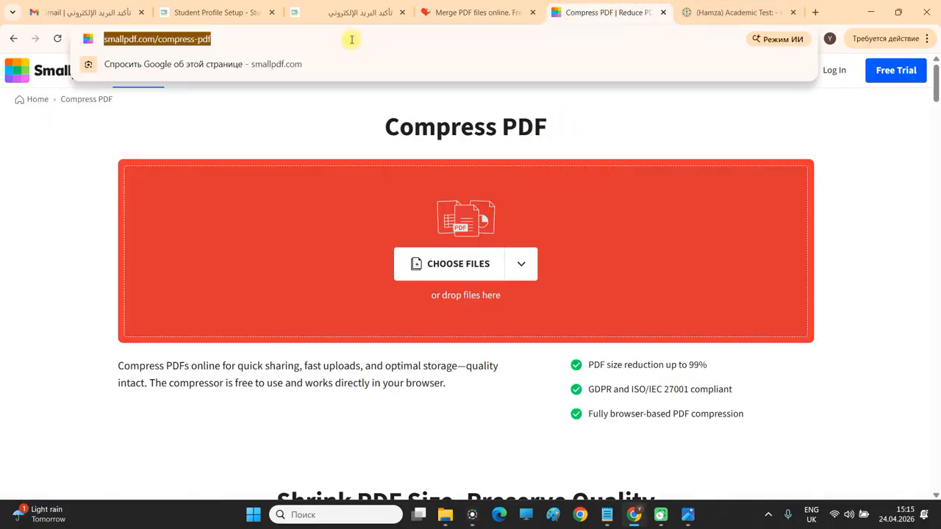
{"action": "left_click", "coordinate": [388, 122]}
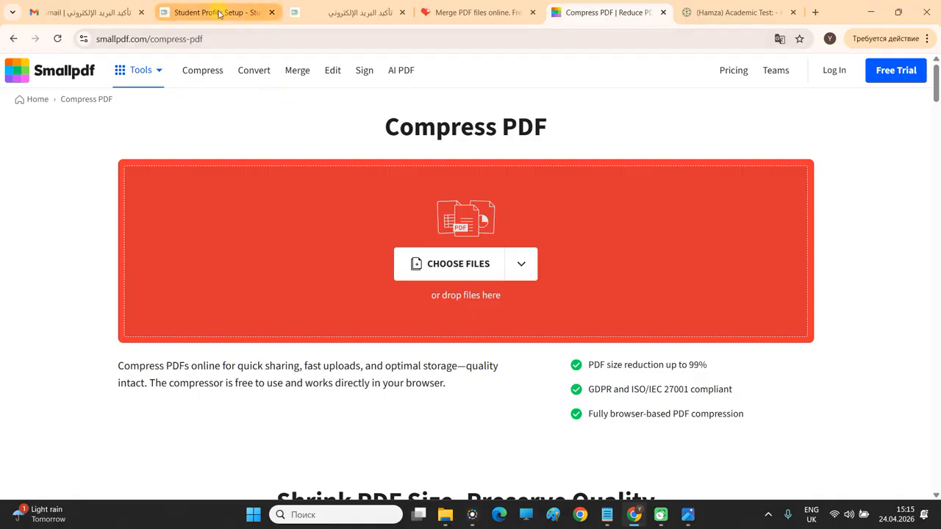
Attach 2. Medical Report.png as the certificate and save the Kazakhstan High School qualification scoring 4.5.
{"action": "left_click", "coordinate": [330, 15]}
{"action": "left_click", "coordinate": [243, 17]}
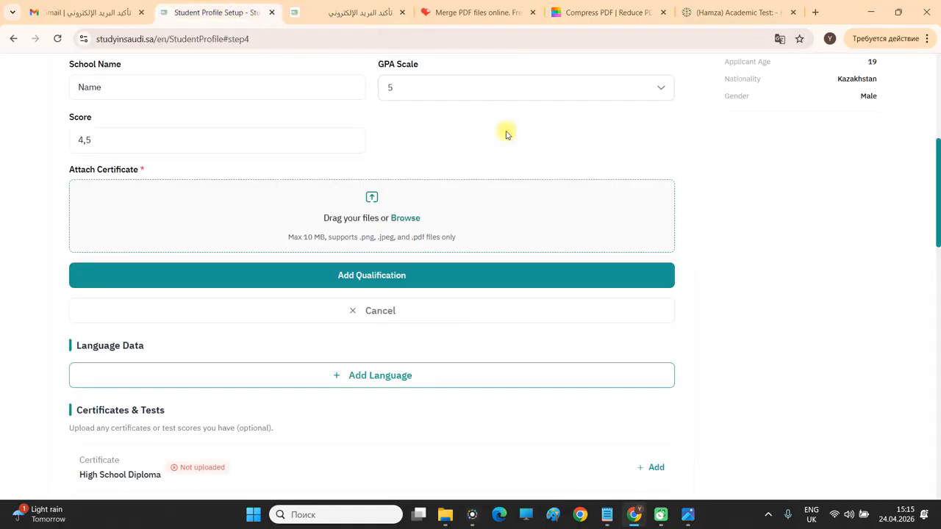
{"action": "left_click", "coordinate": [409, 271]}
{"action": "left_click", "coordinate": [414, 223]}
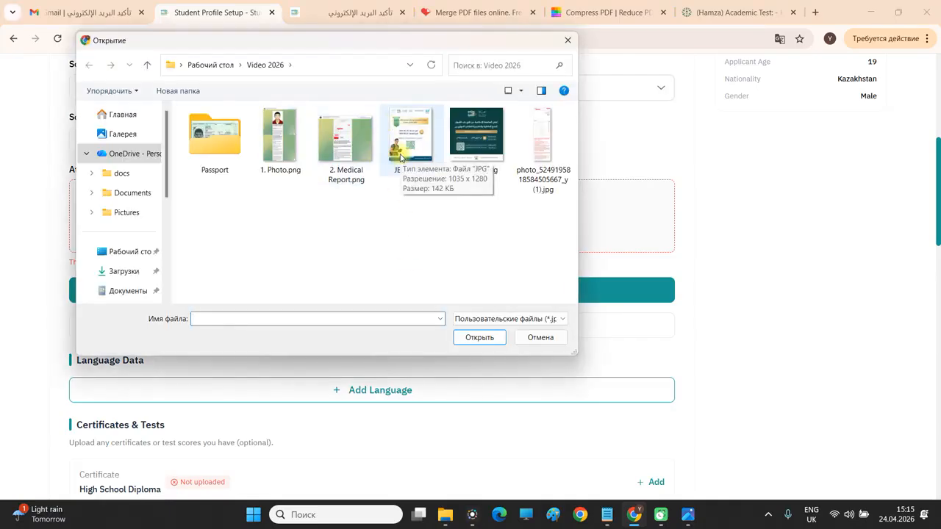
{"action": "double_click", "coordinate": [336, 154]}
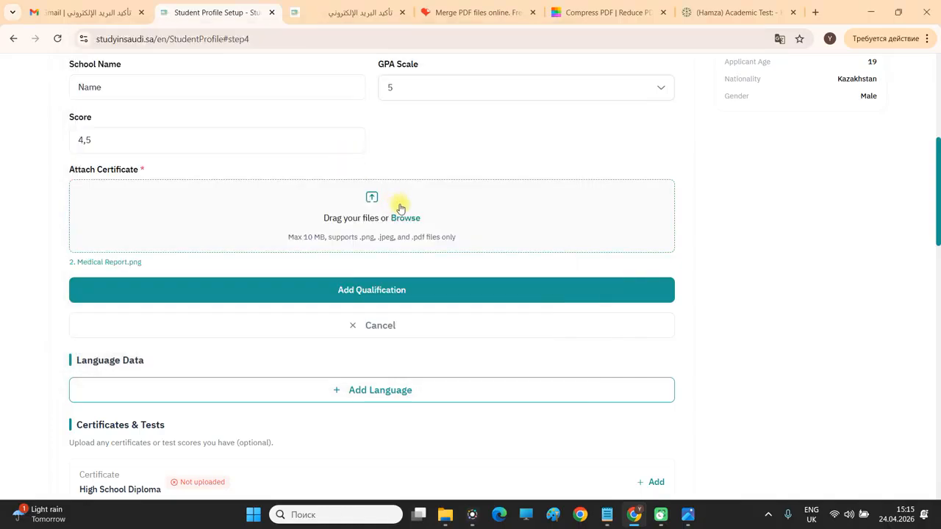
{"action": "left_click", "coordinate": [407, 288]}
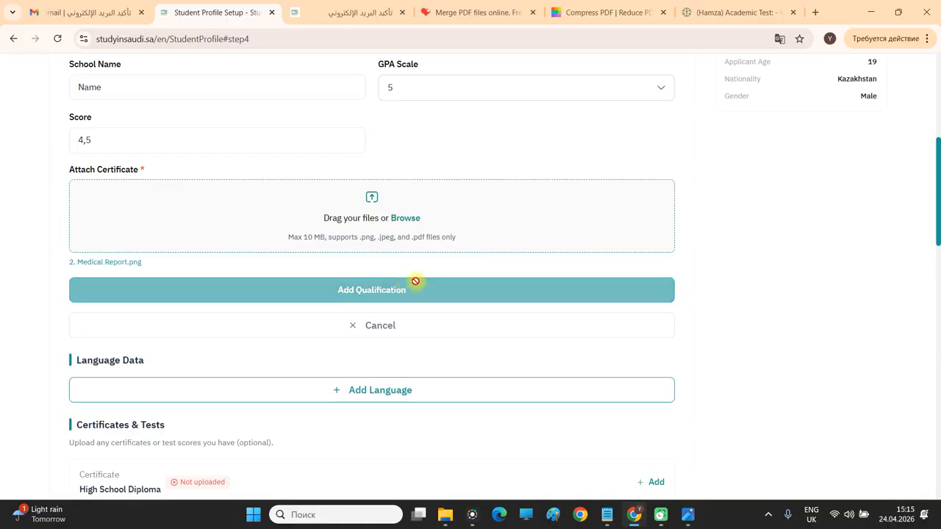
{"action": "scroll", "coordinate": [416, 284], "scroll_direction": "up", "scroll_amount": 3}
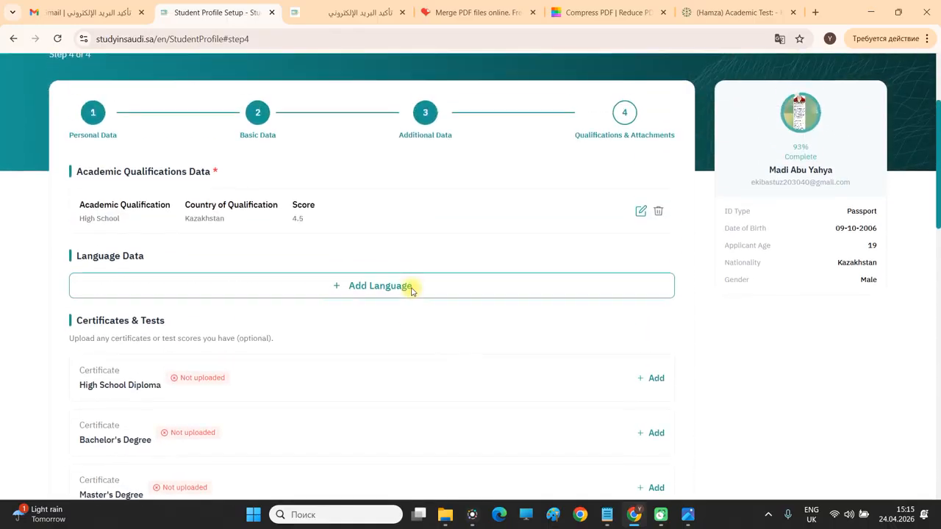
{"action": "scroll", "coordinate": [412, 291], "scroll_direction": "down", "scroll_amount": 1}
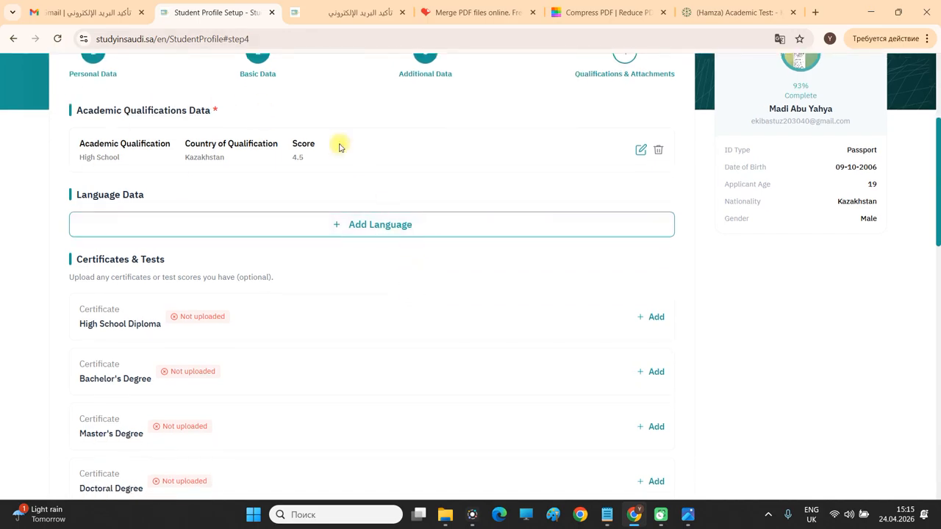
{"action": "scroll", "coordinate": [206, 183], "scroll_direction": "down", "scroll_amount": 1}
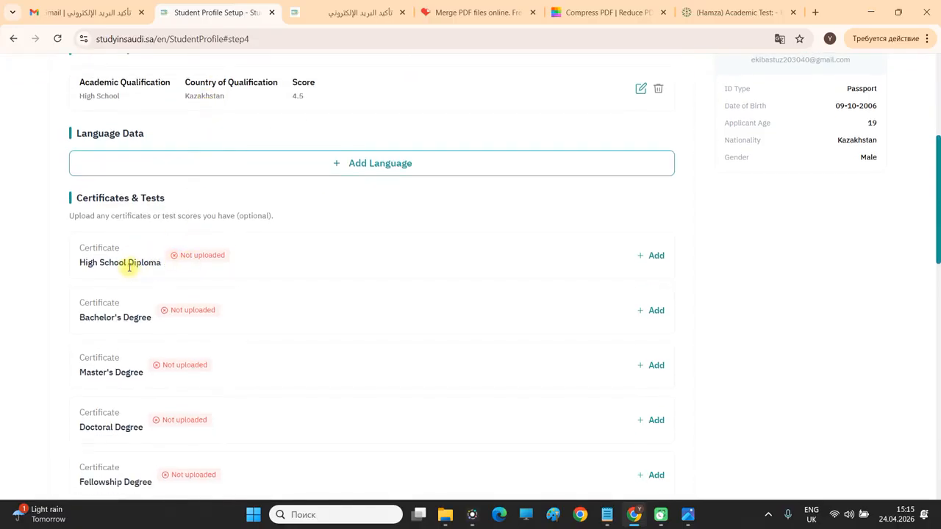
Add a High School Diploma certificate with JEddah.jpg attached and a grade of 85.
{"action": "left_click", "coordinate": [651, 255]}
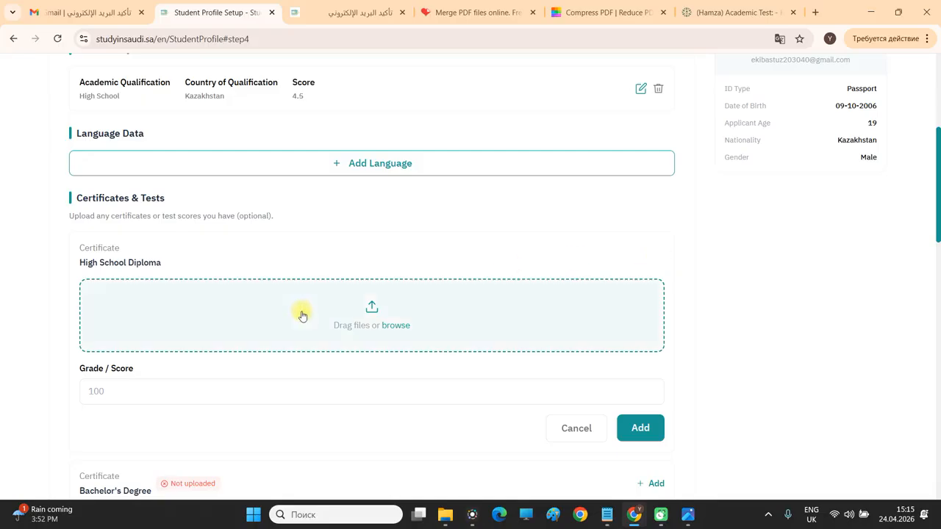
{"action": "left_click", "coordinate": [403, 327]}
{"action": "double_click", "coordinate": [412, 136]}
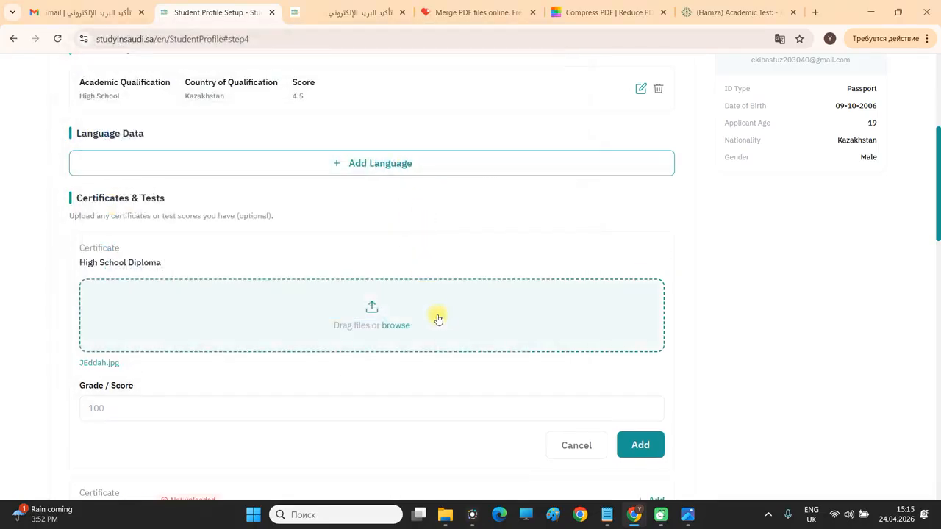
{"action": "left_click", "coordinate": [162, 406]}
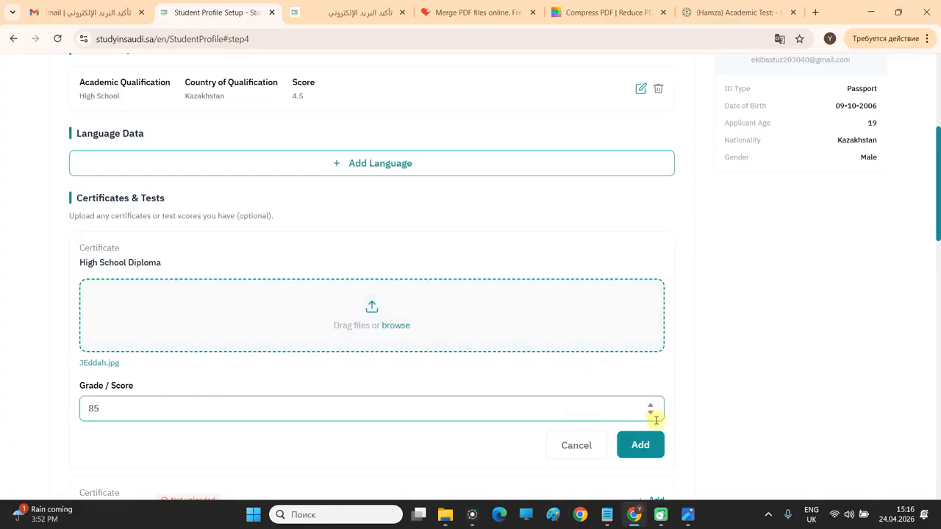
{"action": "left_click", "coordinate": [646, 444]}
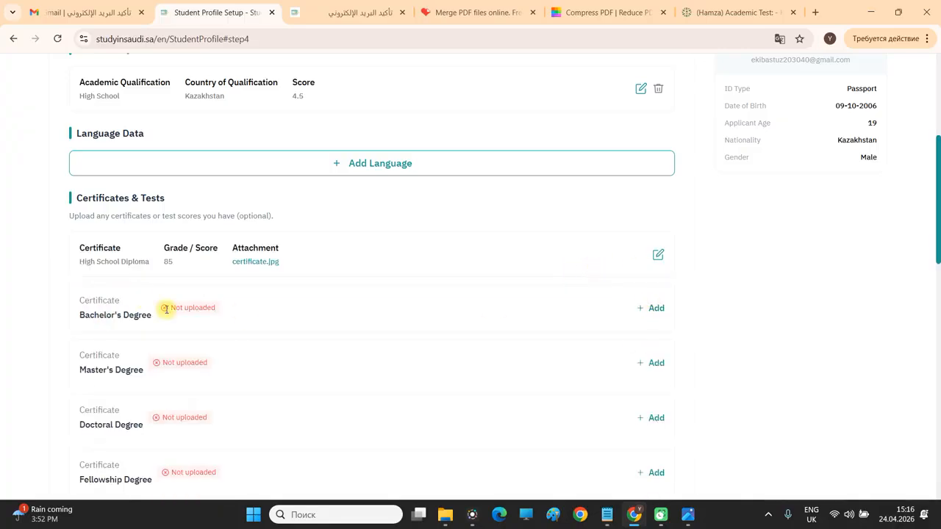
{"action": "scroll", "coordinate": [657, 311], "scroll_direction": "down", "scroll_amount": 1}
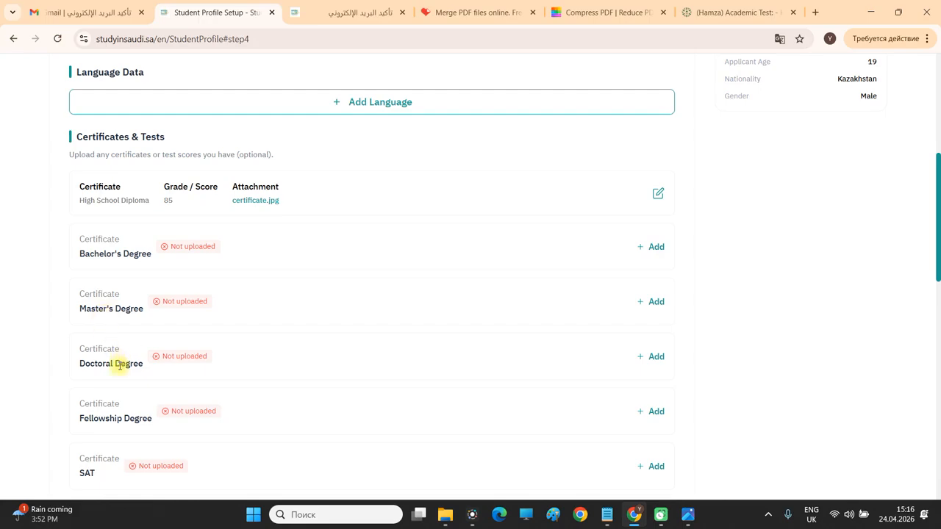
{"action": "triple_click", "coordinate": [136, 418]}
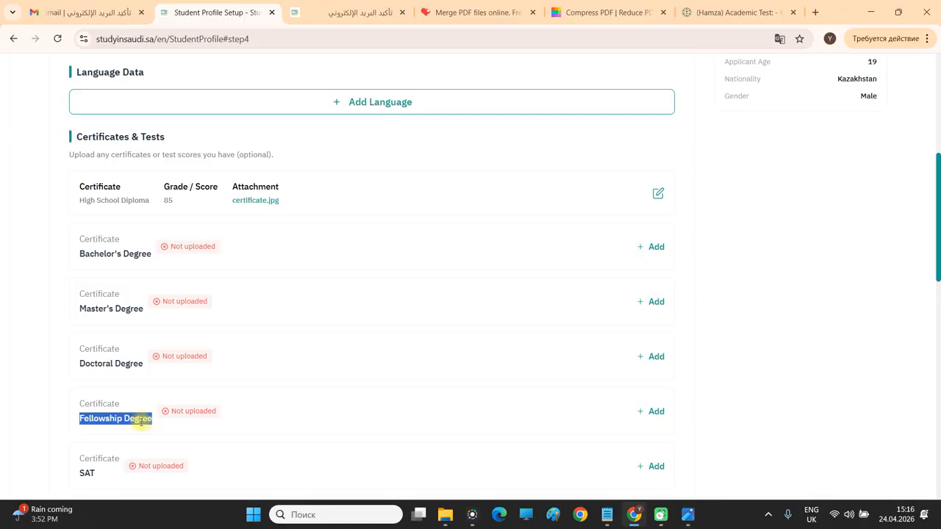
{"action": "left_click", "coordinate": [140, 421]}
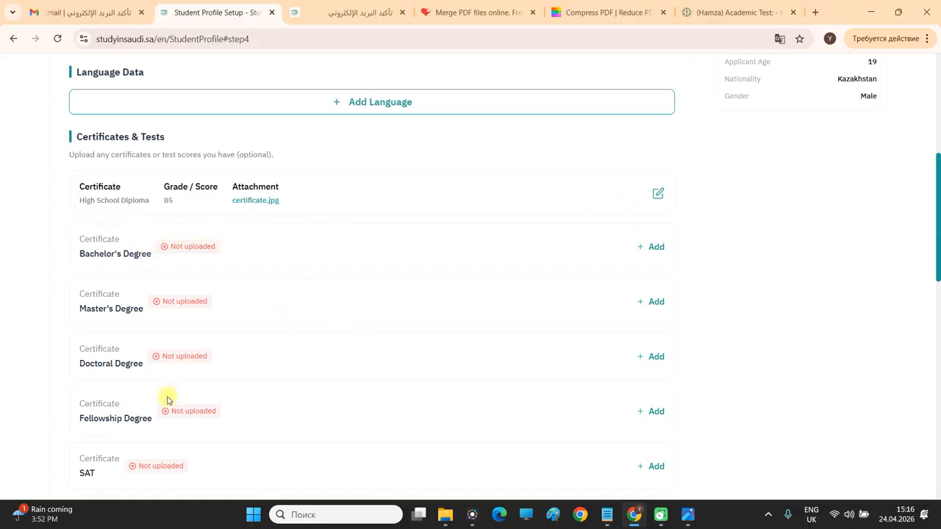
{"action": "scroll", "coordinate": [178, 254], "scroll_direction": "down", "scroll_amount": 3}
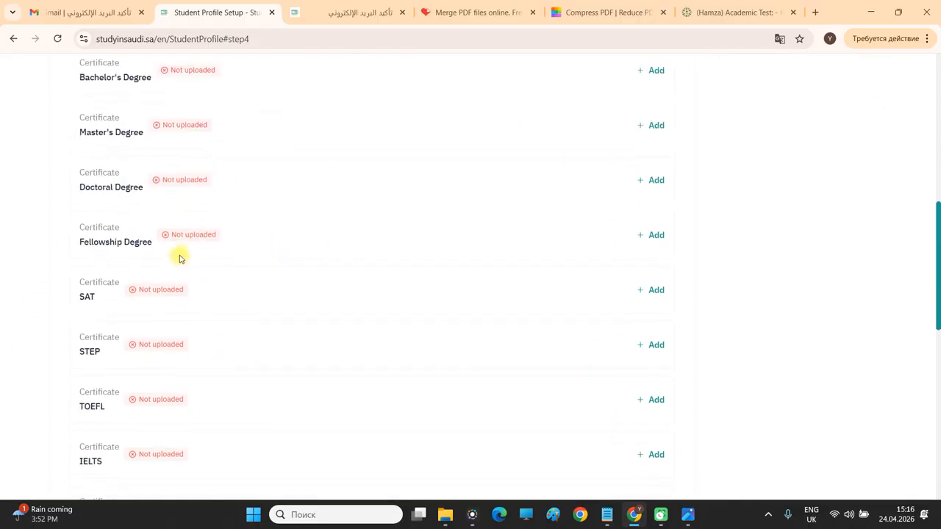
{"action": "double_click", "coordinate": [88, 289]}
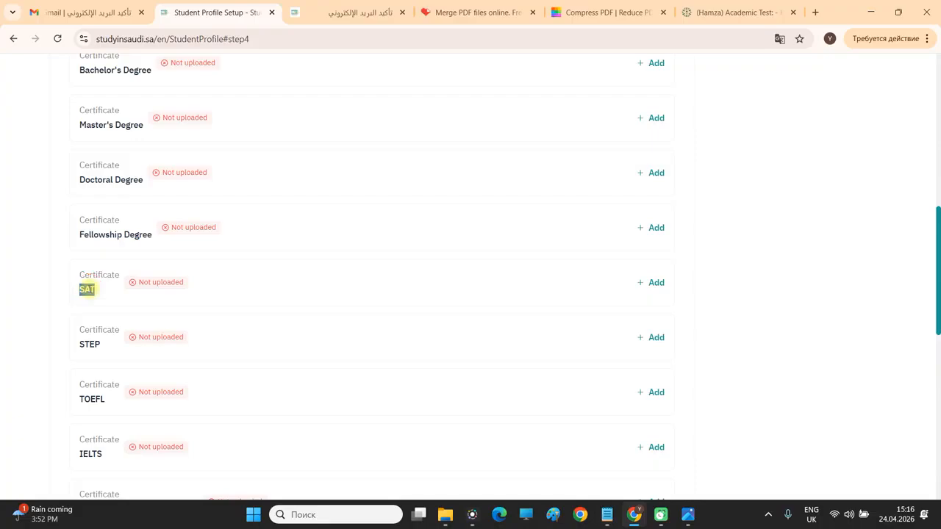
{"action": "left_click", "coordinate": [89, 291]}
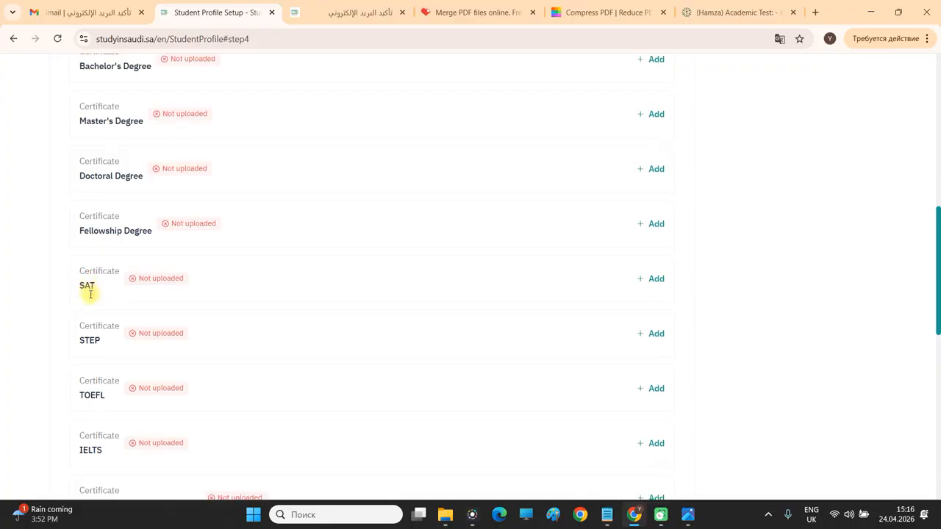
{"action": "scroll", "coordinate": [88, 289], "scroll_direction": "down", "scroll_amount": 1}
{"action": "double_click", "coordinate": [92, 283]}
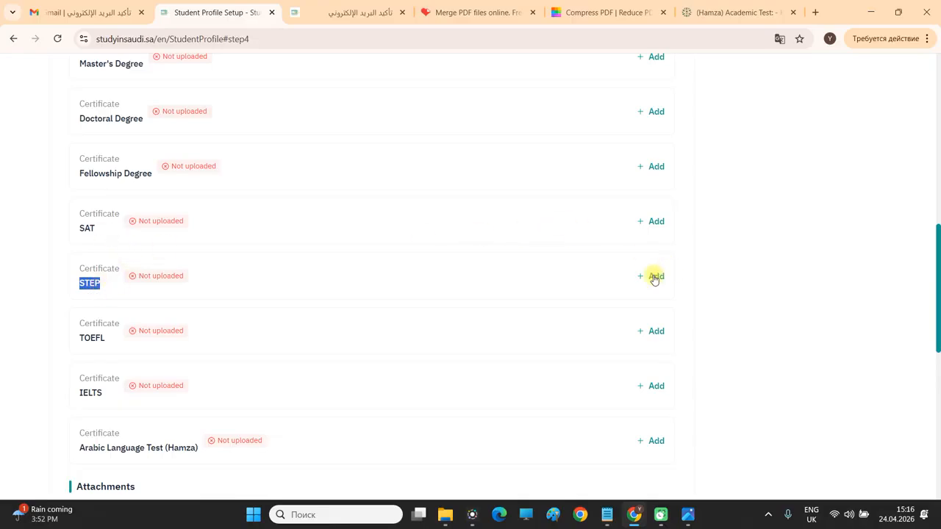
{"action": "left_click", "coordinate": [773, 299]}
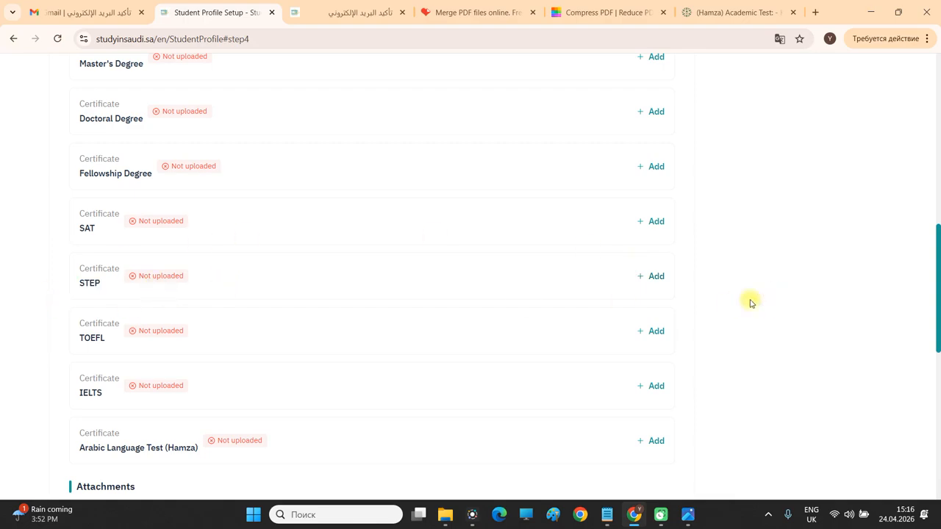
{"action": "scroll", "coordinate": [110, 237], "scroll_direction": "down", "scroll_amount": 1}
{"action": "scroll", "coordinate": [110, 237], "scroll_direction": "down", "scroll_amount": 1}
{"action": "double_click", "coordinate": [93, 216]}
{"action": "double_click", "coordinate": [89, 271]}
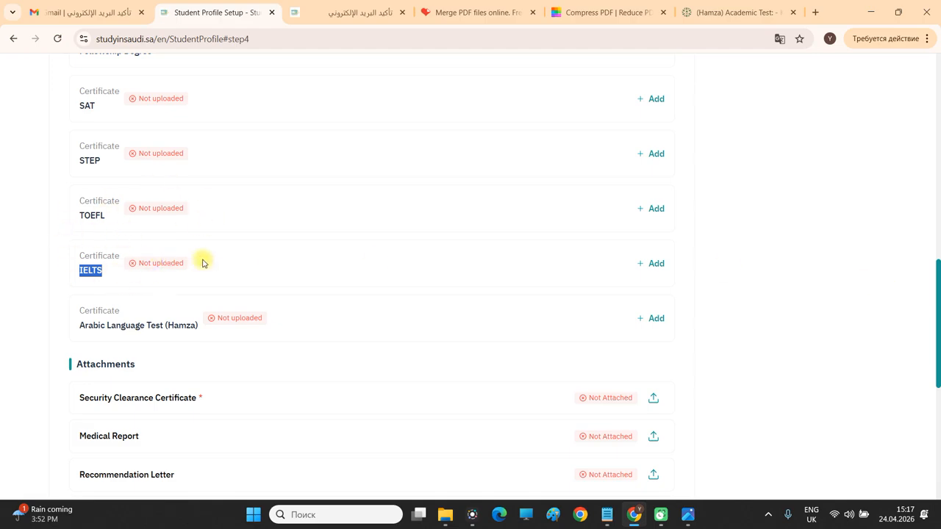
{"action": "scroll", "coordinate": [505, 263], "scroll_direction": "down", "scroll_amount": 1}
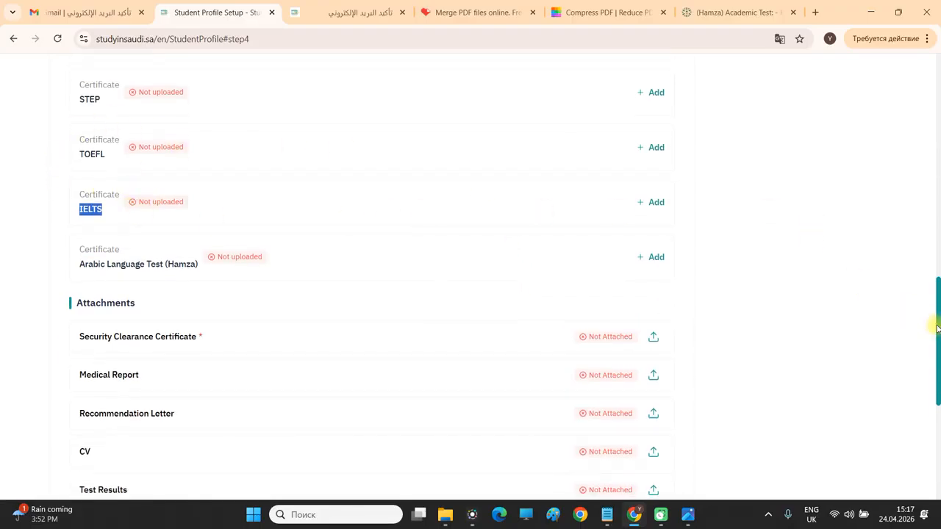
{"action": "scroll", "coordinate": [937, 337], "scroll_direction": "up", "scroll_amount": 1}
{"action": "scroll", "coordinate": [938, 336], "scroll_direction": "up", "scroll_amount": 1}
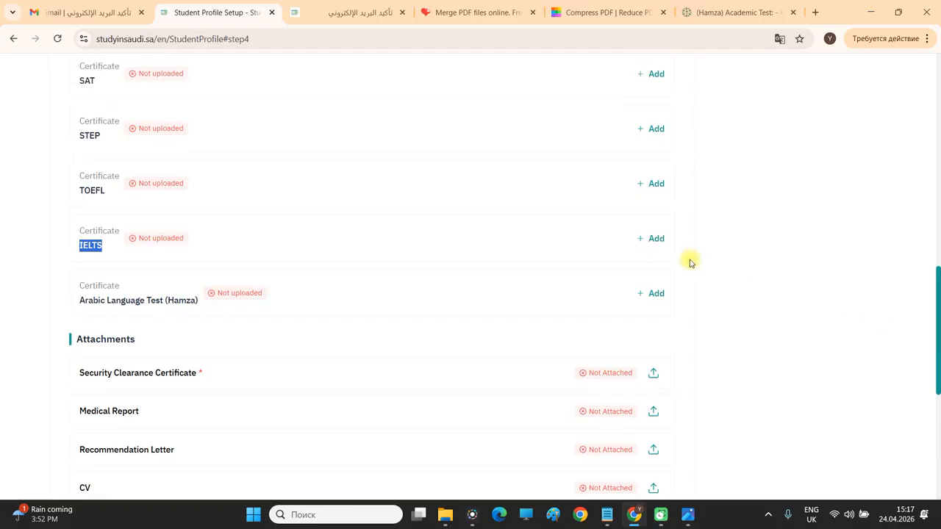
{"action": "left_click", "coordinate": [88, 300]}
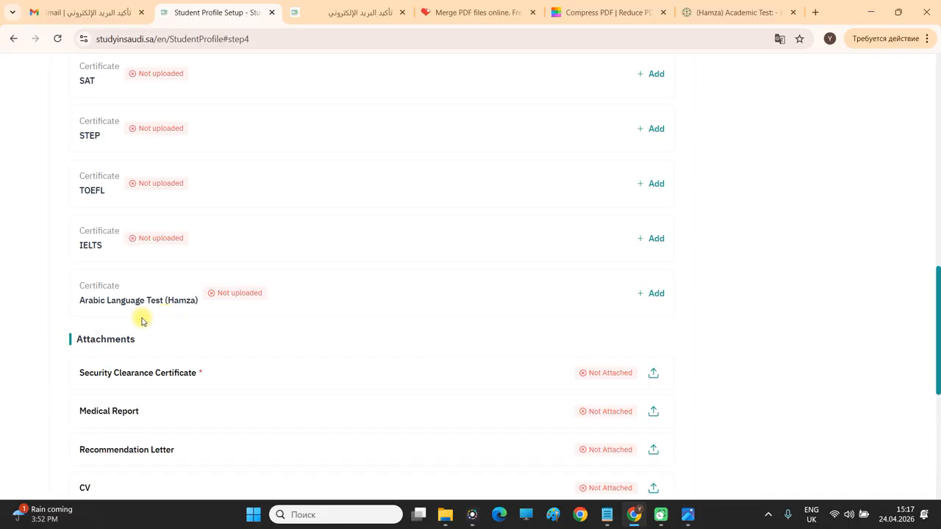
{"action": "double_click", "coordinate": [183, 302]}
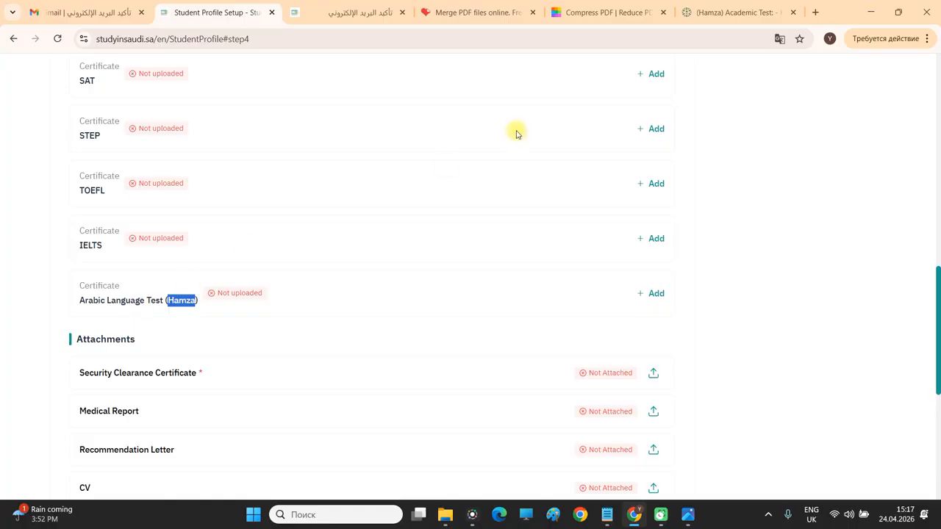
{"action": "left_click", "coordinate": [715, 15]}
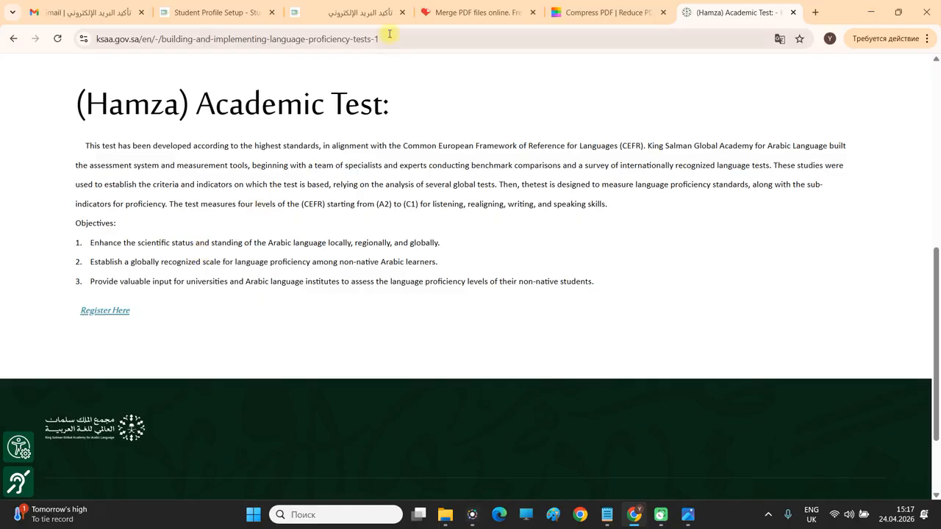
{"action": "left_click", "coordinate": [242, 15]}
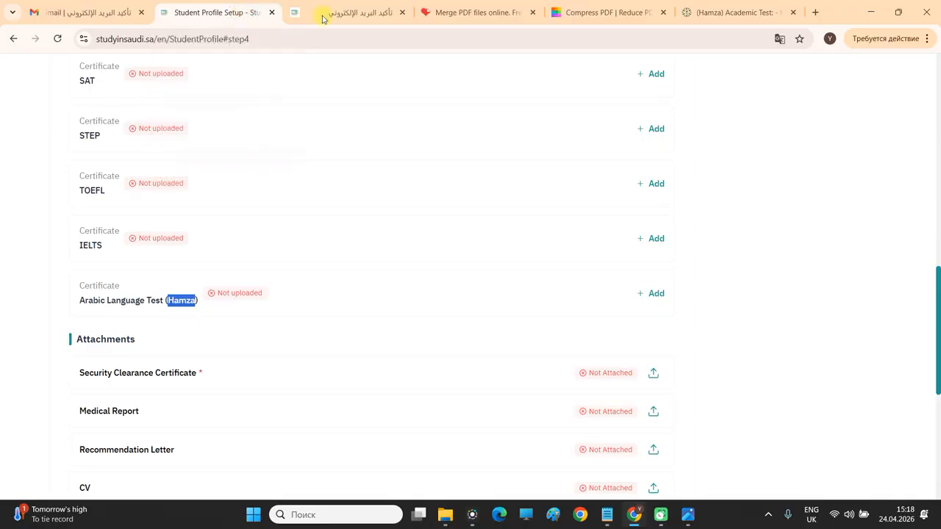
{"action": "left_click", "coordinate": [711, 16]}
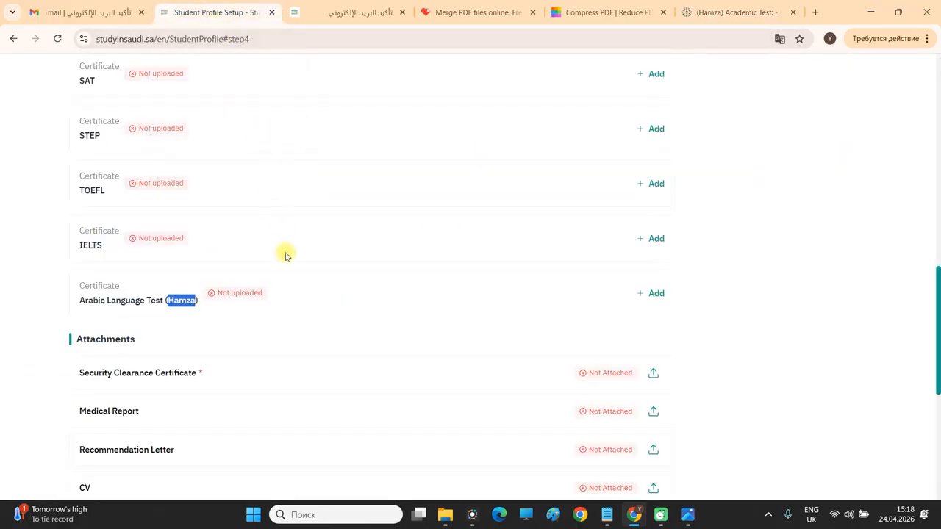
{"action": "left_click", "coordinate": [867, 319]}
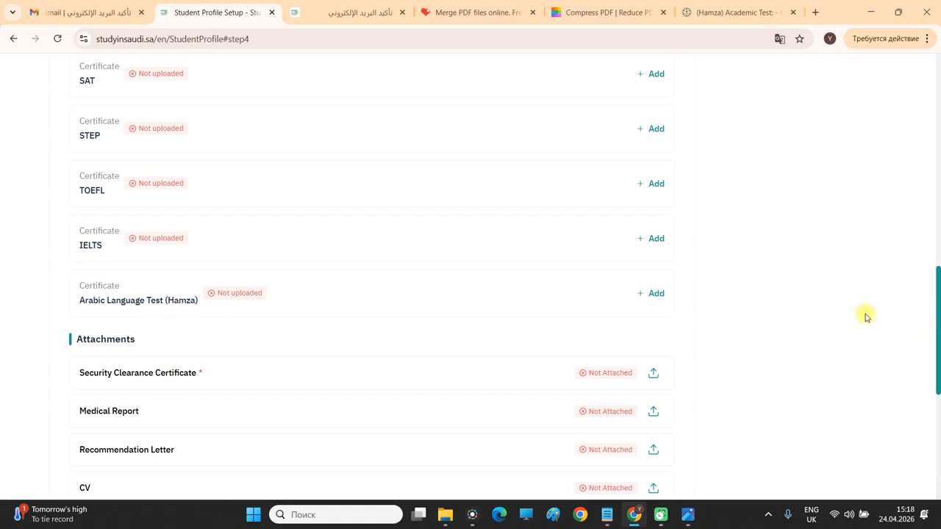
Upload 2. Medical Report.png as the Security Clearance Certificate attachment.
{"action": "left_click_drag", "start_coordinate": [938, 318], "coordinate": [933, 357]}
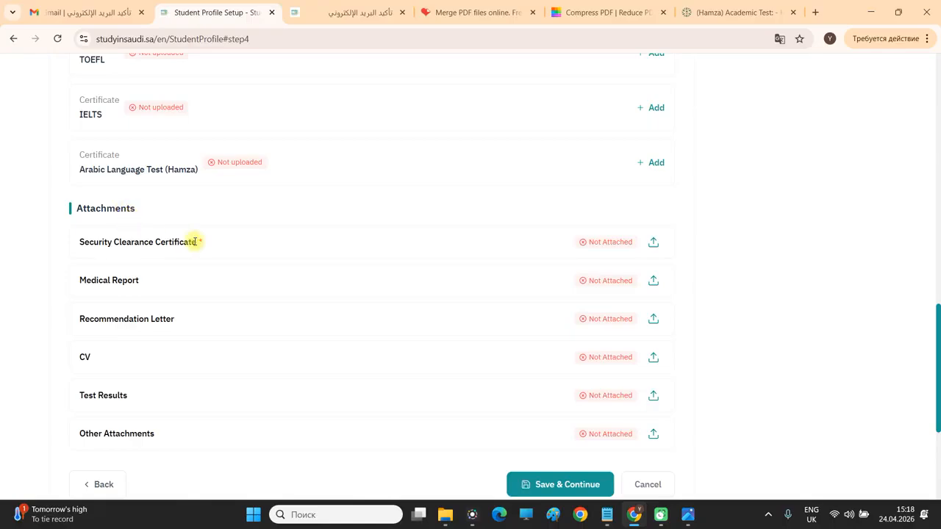
{"action": "left_click_drag", "start_coordinate": [201, 241], "coordinate": [79, 239]}
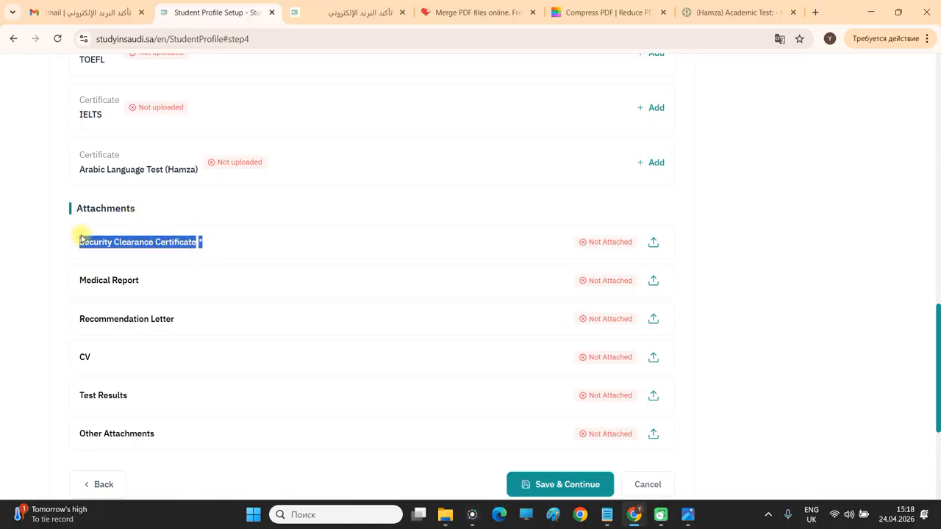
{"action": "left_click", "coordinate": [221, 249]}
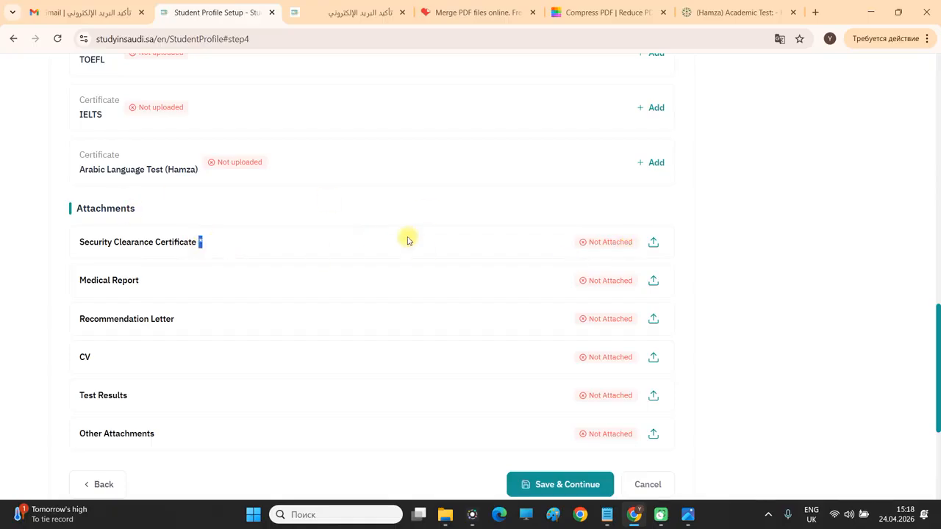
{"action": "left_click", "coordinate": [654, 241]}
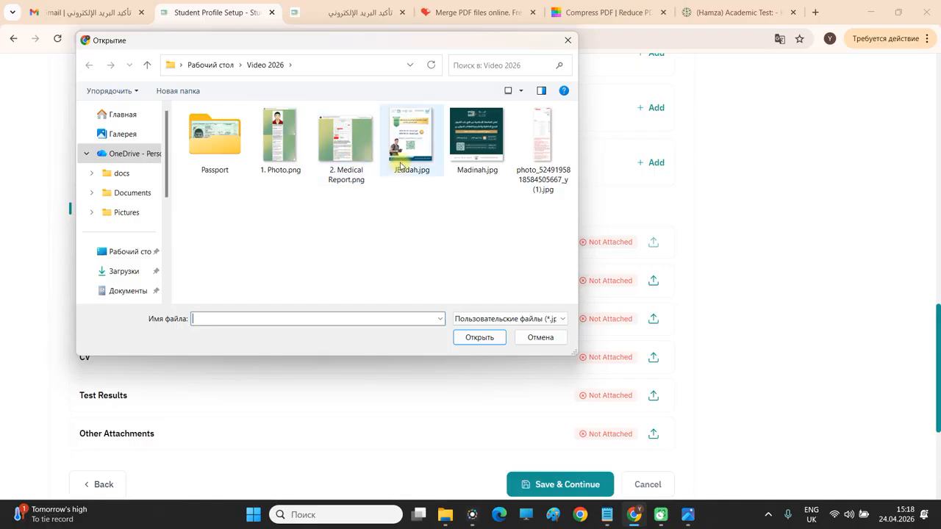
{"action": "left_click", "coordinate": [339, 169]}
{"action": "double_click", "coordinate": [339, 169]}
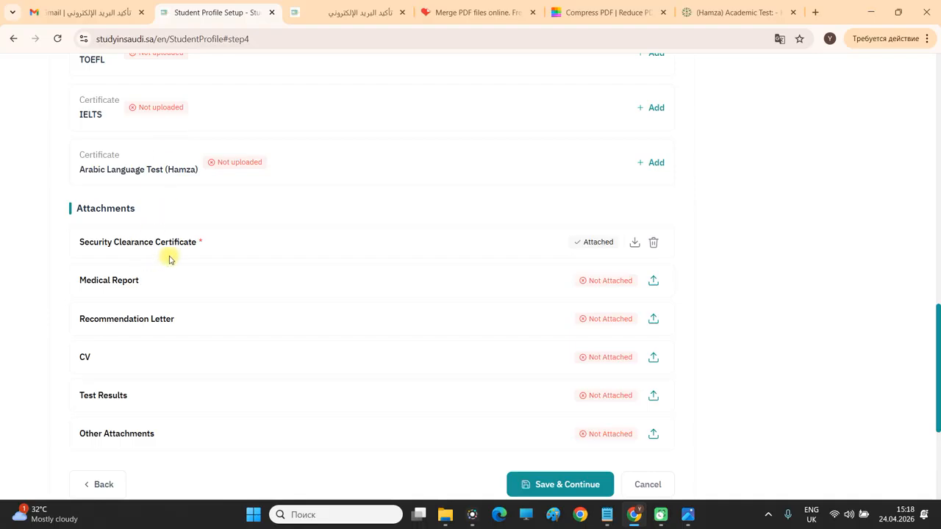
Upload 2. Medical Report.png as the Medical Report attachment.
{"action": "scroll", "coordinate": [286, 220], "scroll_direction": "down", "scroll_amount": 1}
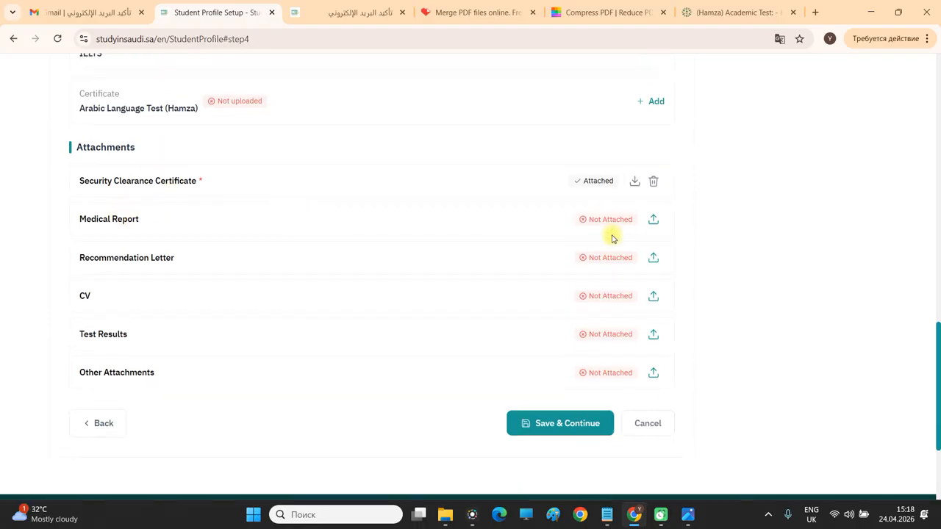
{"action": "left_click", "coordinate": [656, 221]}
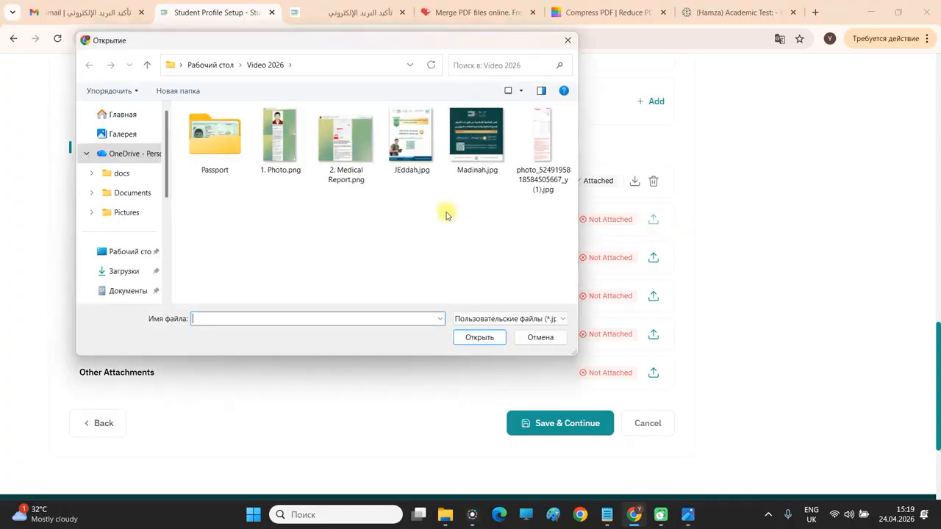
{"action": "double_click", "coordinate": [367, 159]}
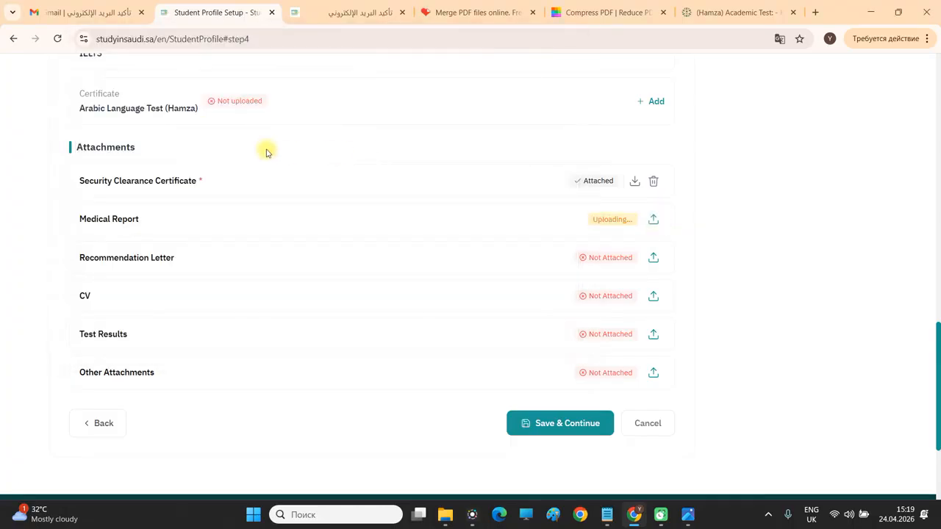
Open 2. Medical Report.png from the Video 2026 folder in Photos, maximized.
{"action": "left_click", "coordinate": [445, 515]}
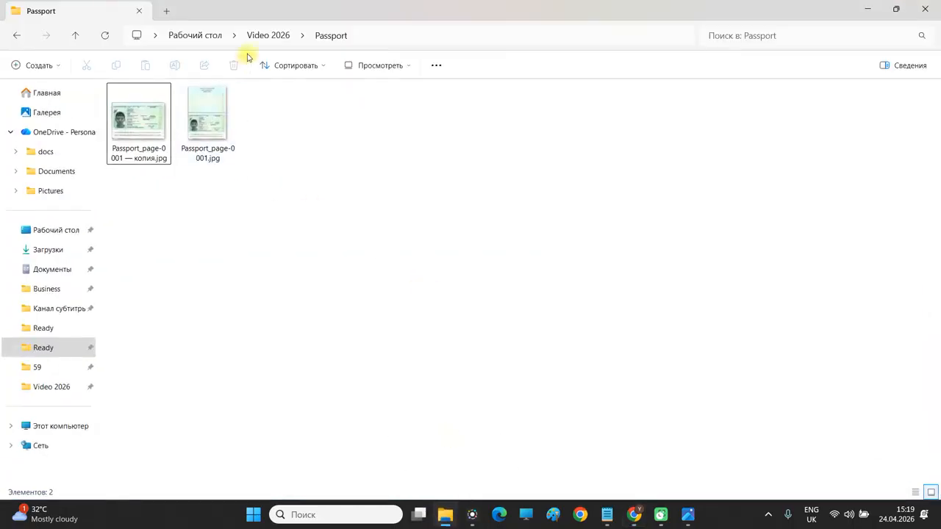
{"action": "left_click", "coordinate": [278, 35]}
{"action": "double_click", "coordinate": [277, 116]}
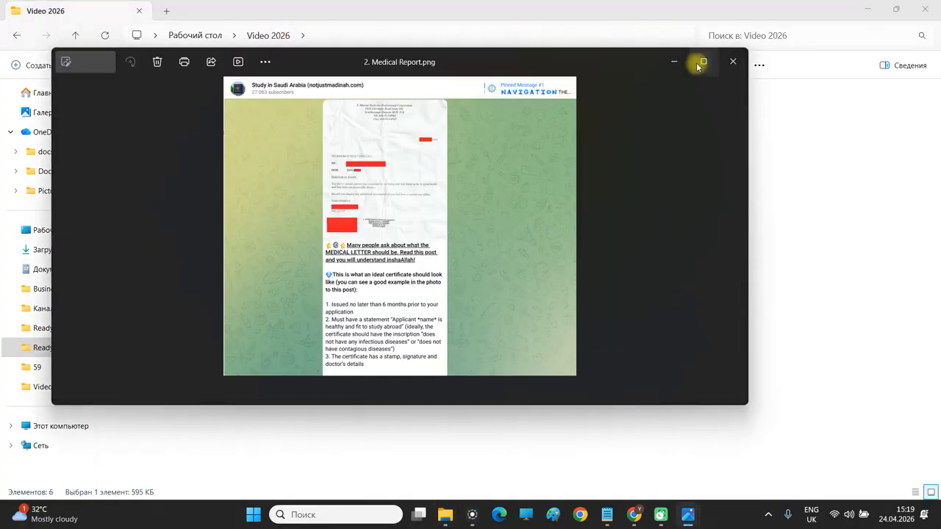
{"action": "left_click", "coordinate": [702, 63]}
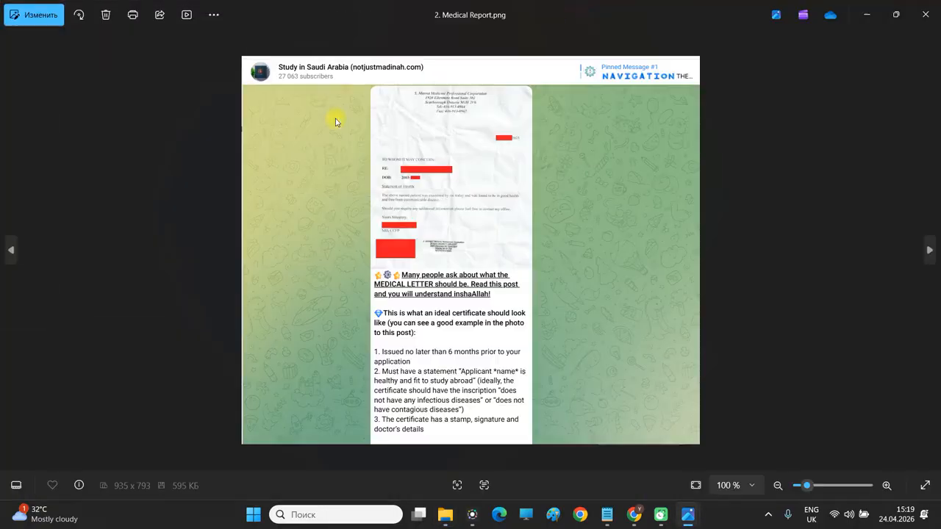